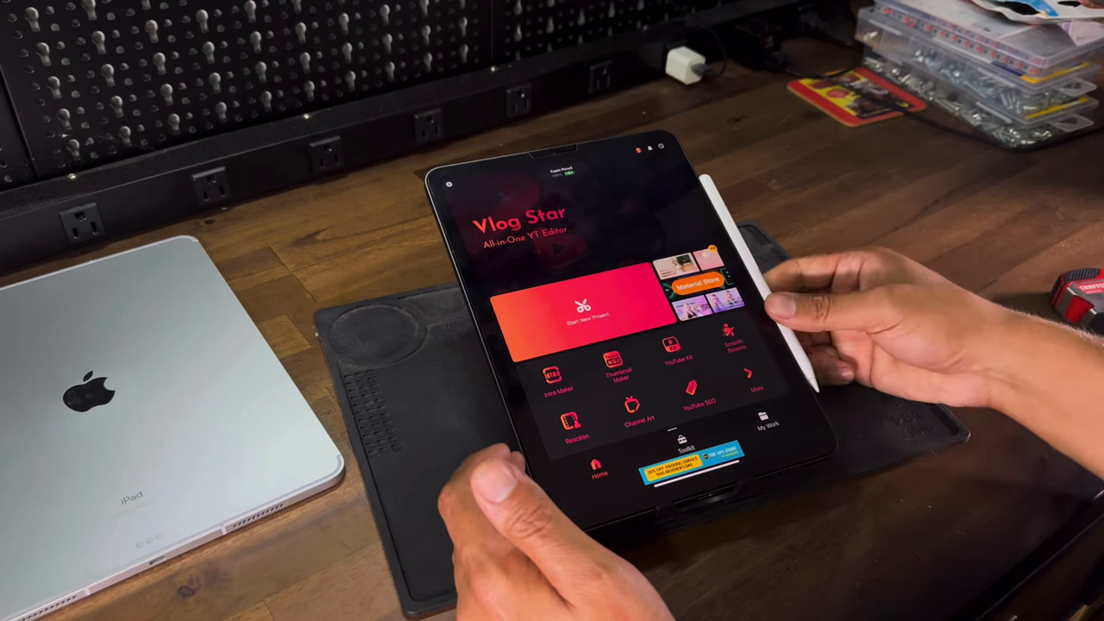
# - Show the My Work list of saved projects
pyautogui.click(766, 421)
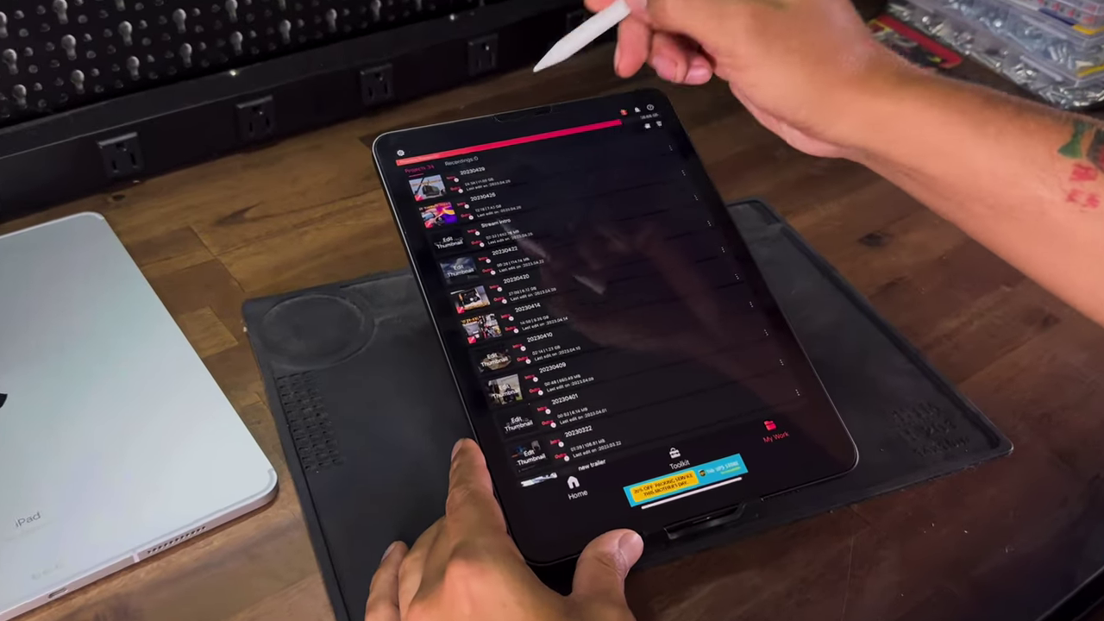
# - Load the top project, enlarge and scrub the timeline, and select then deselect the music track
pyautogui.click(552, 197)
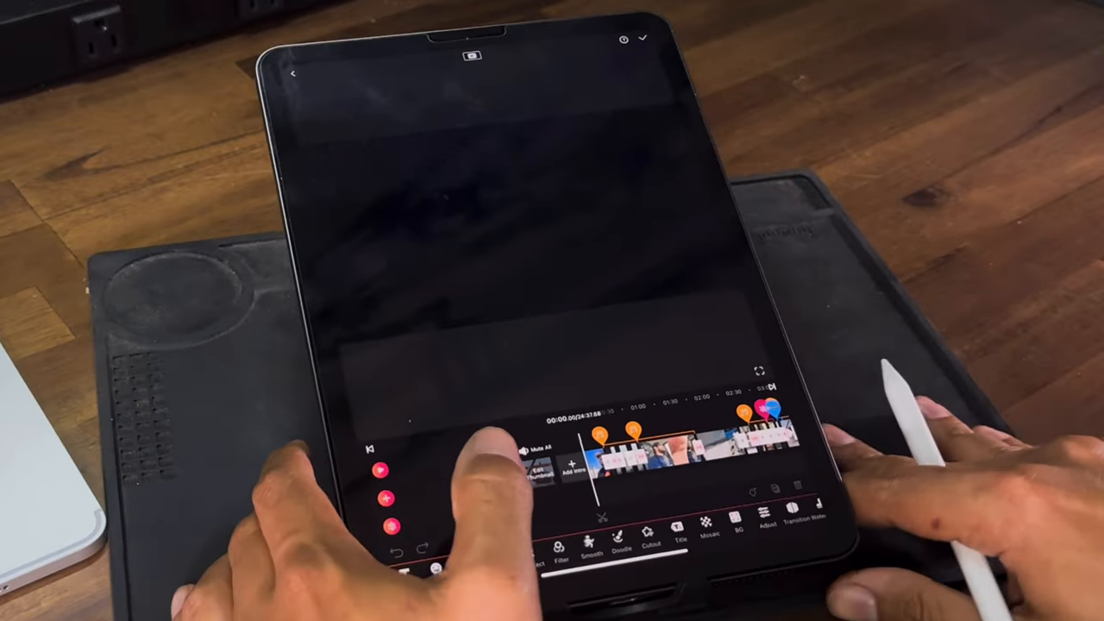
pyautogui.moveTo(656, 483); pyautogui.dragTo(725, 483)
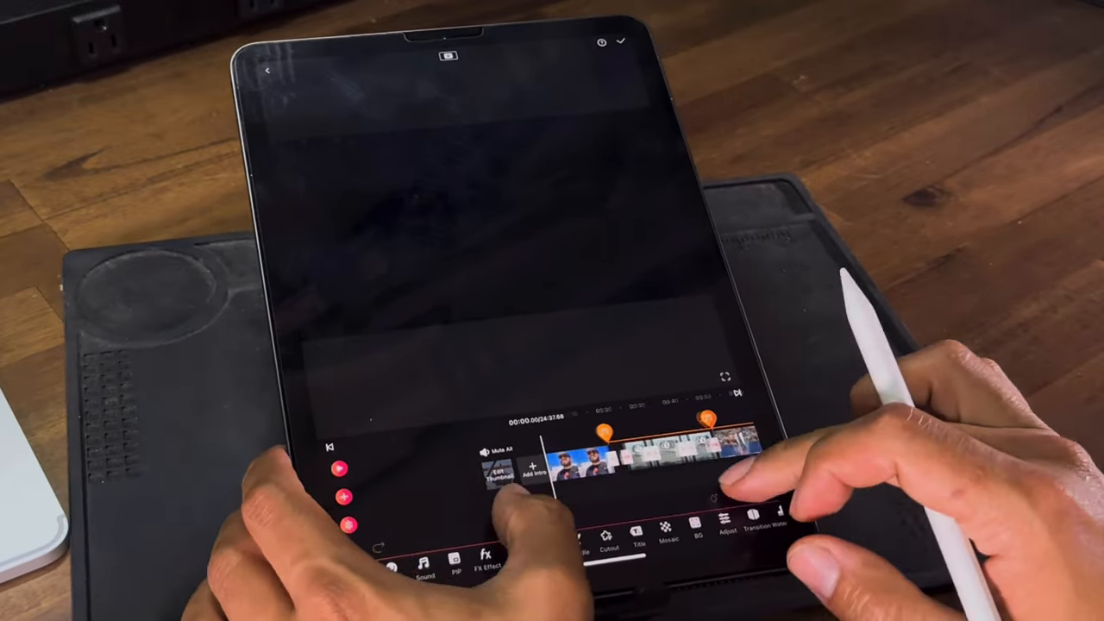
pyautogui.moveTo(570, 483)
pyautogui.mouseDown()
pyautogui.moveTo(483, 509)
pyautogui.moveTo(534, 501)
pyautogui.mouseUp()
pyautogui.click(603, 496)
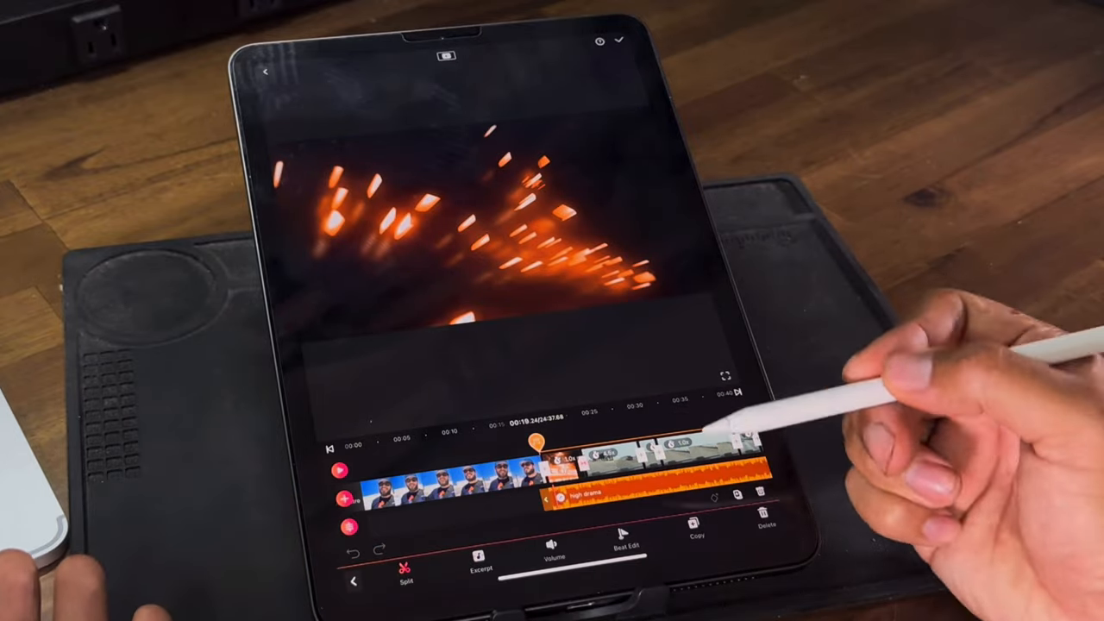
pyautogui.click(483, 527)
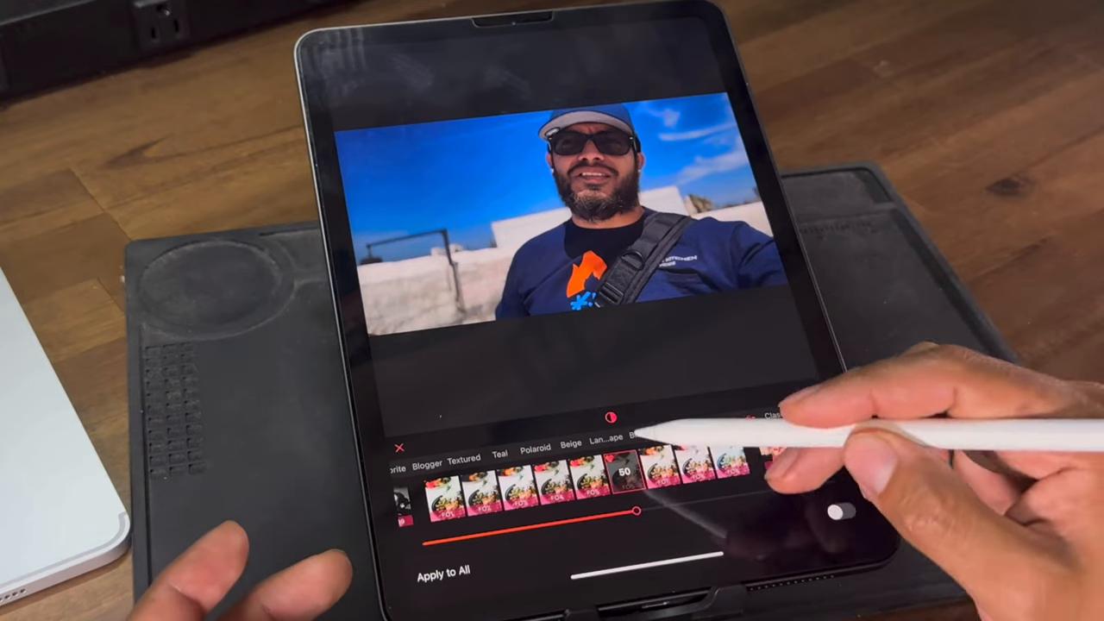
# - Swipe through the filter categories toward Favorite
pyautogui.moveTo(534, 491); pyautogui.dragTo(708, 492)
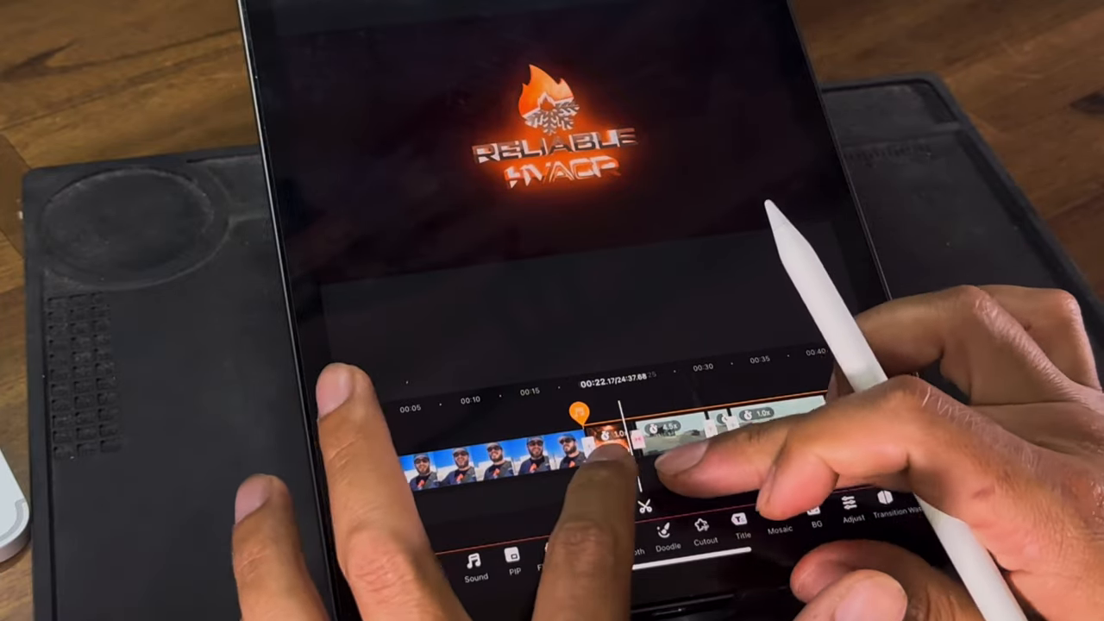
pyautogui.moveTo(604, 470); pyautogui.dragTo(656, 470)
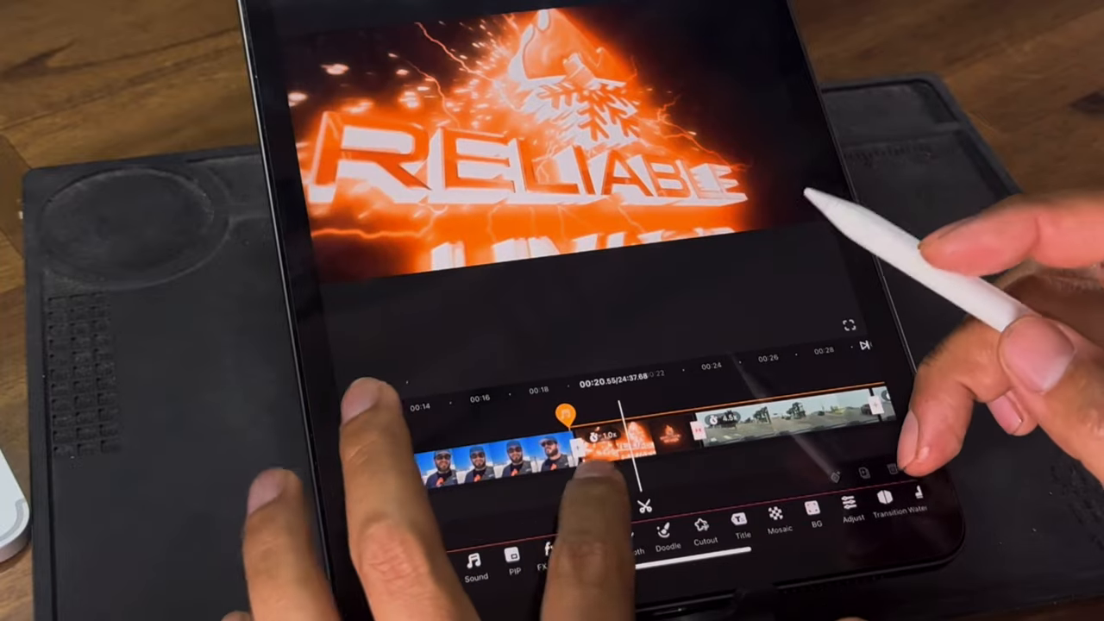
pyautogui.moveTo(595, 483); pyautogui.dragTo(639, 483)
pyautogui.click(664, 431)
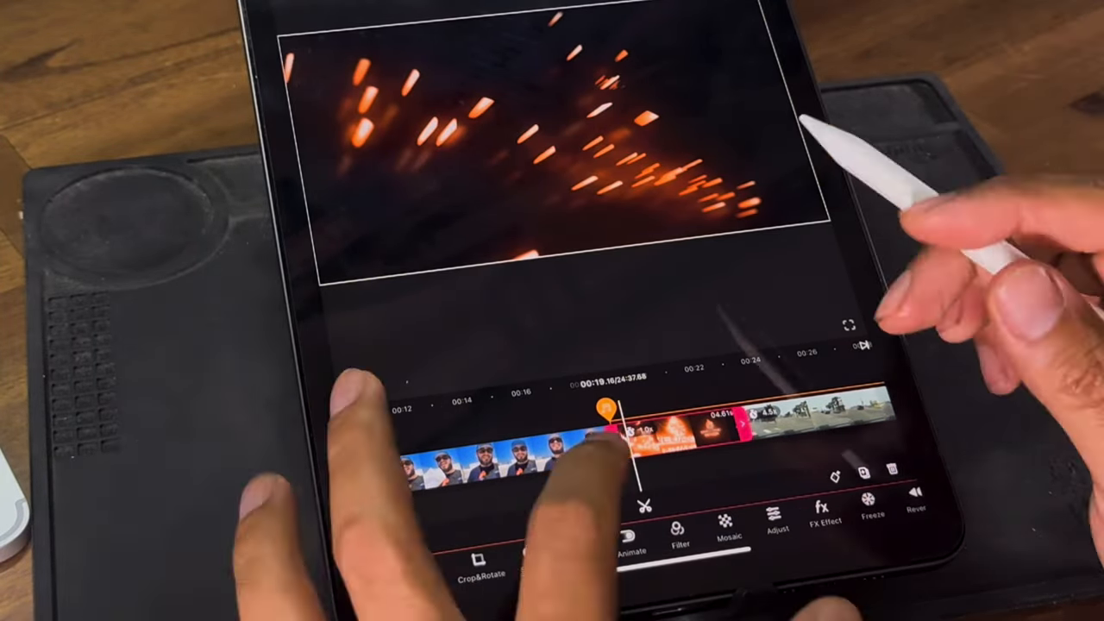
pyautogui.moveTo(638, 466); pyautogui.dragTo(501, 483)
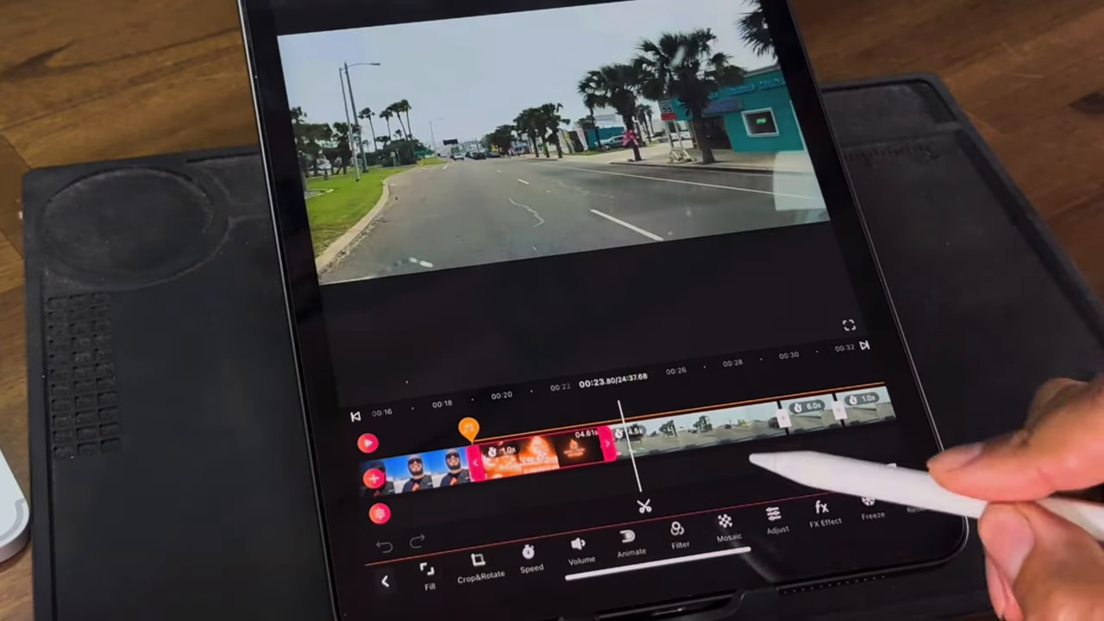
pyautogui.moveTo(759, 470); pyautogui.dragTo(604, 474)
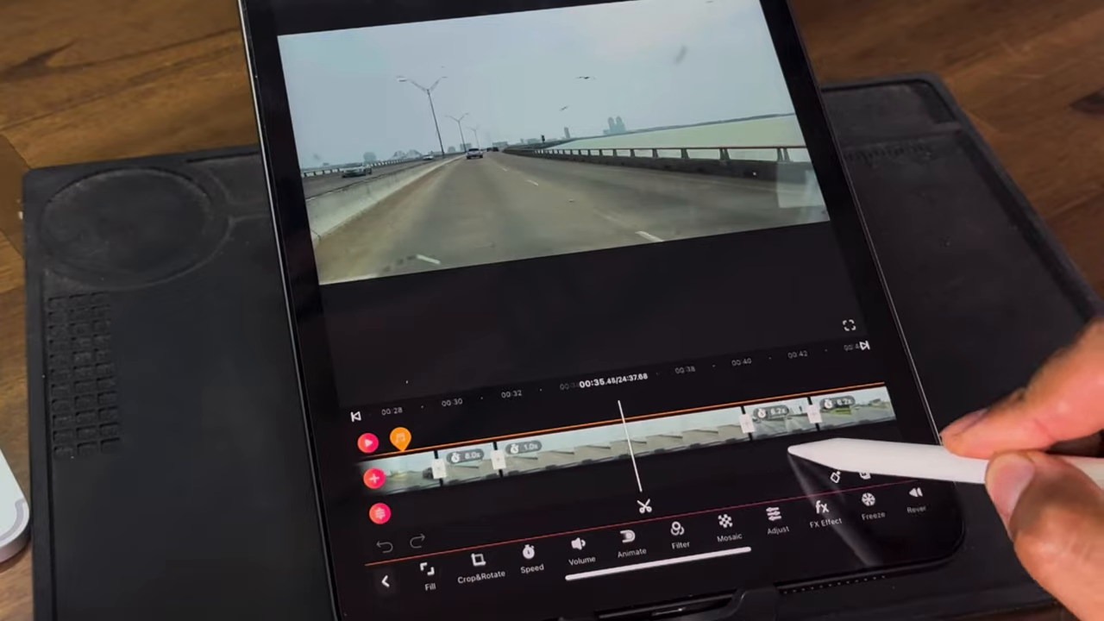
pyautogui.moveTo(772, 470); pyautogui.dragTo(604, 474)
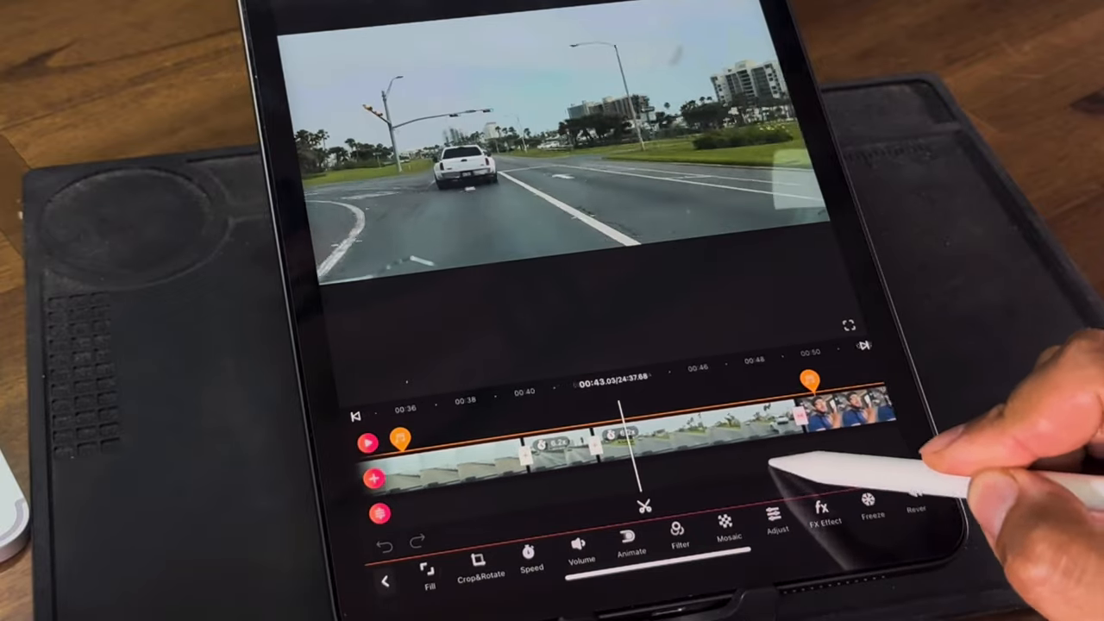
pyautogui.scroll(3, 621, 457)
pyautogui.moveTo(655, 466)
pyautogui.mouseDown()
pyautogui.moveTo(776, 457)
pyautogui.moveTo(880, 431)
pyautogui.mouseUp()
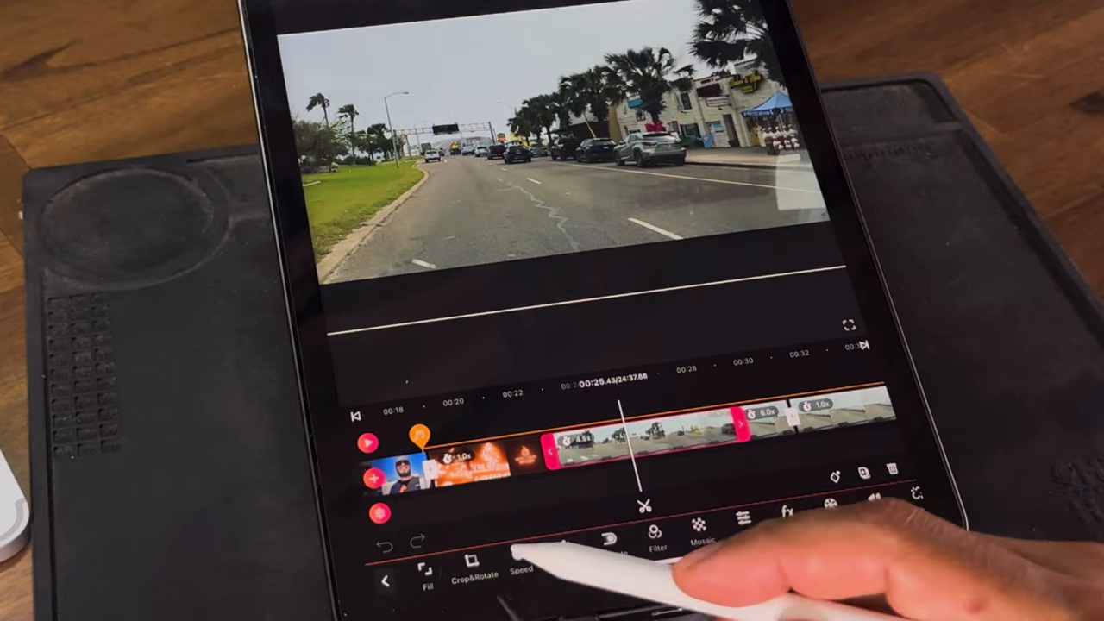
pyautogui.click(517, 561)
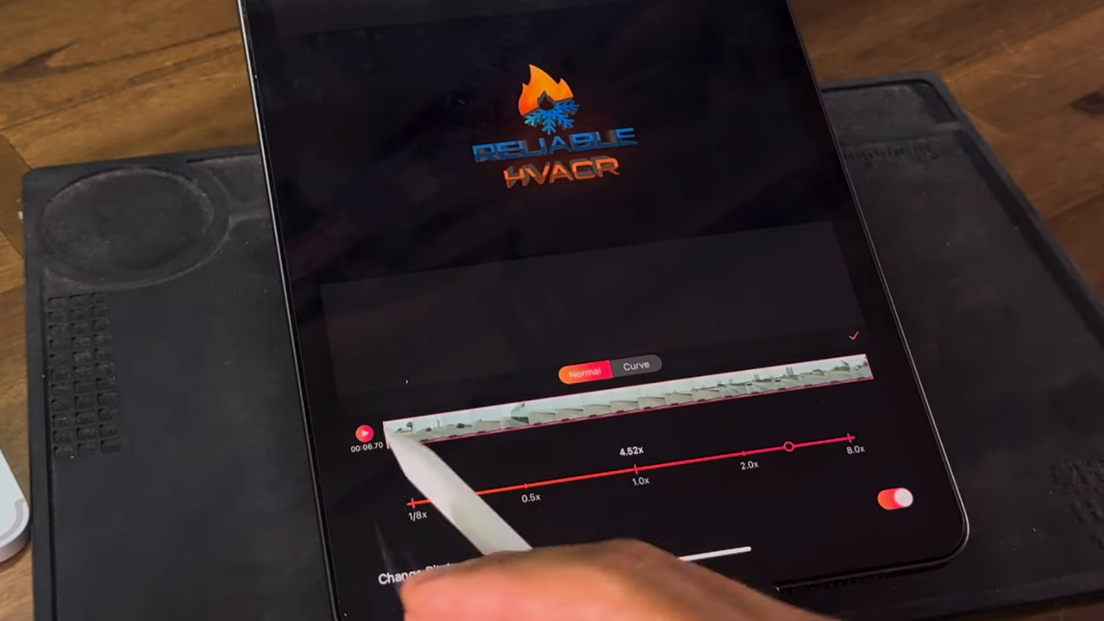
pyautogui.click(364, 434)
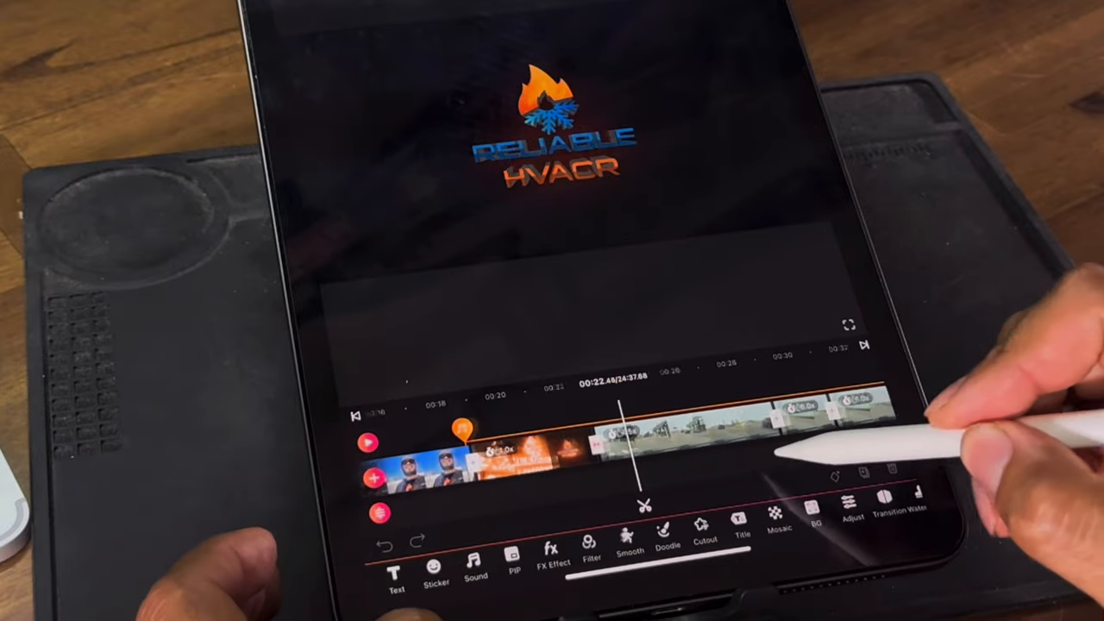
pyautogui.moveTo(802, 449); pyautogui.dragTo(733, 462)
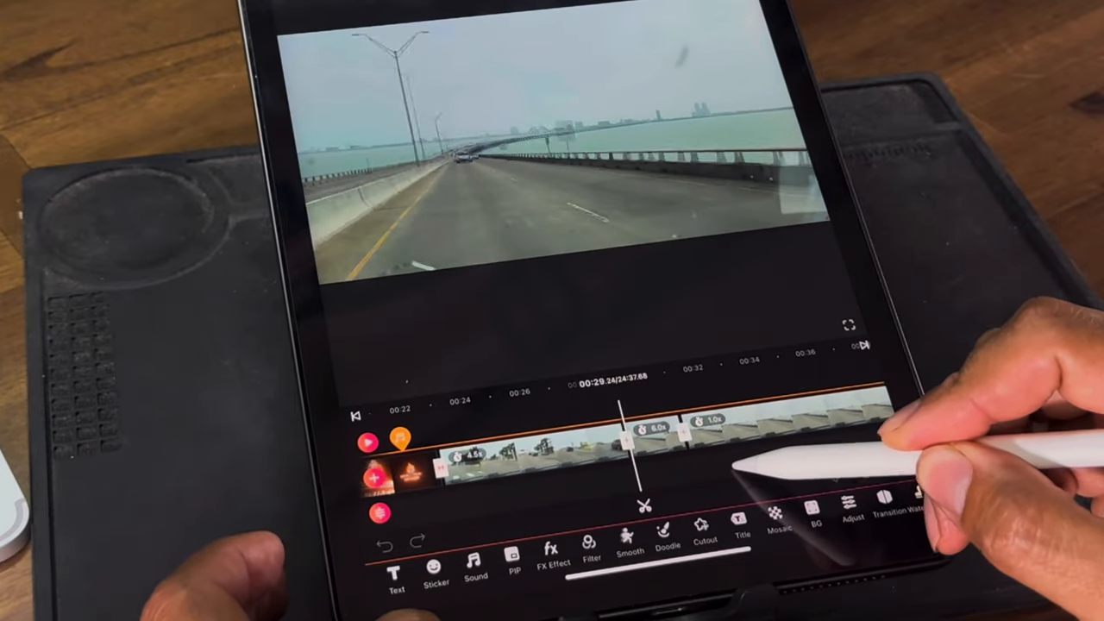
pyautogui.click(673, 431)
pyautogui.moveTo(785, 457); pyautogui.dragTo(673, 461)
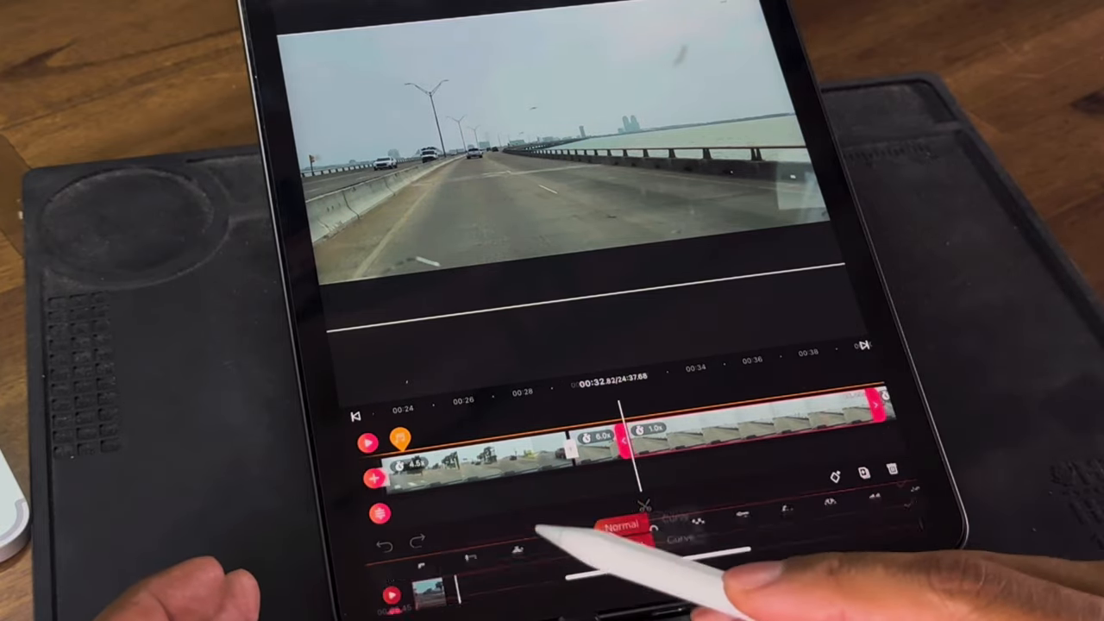
pyautogui.click(521, 565)
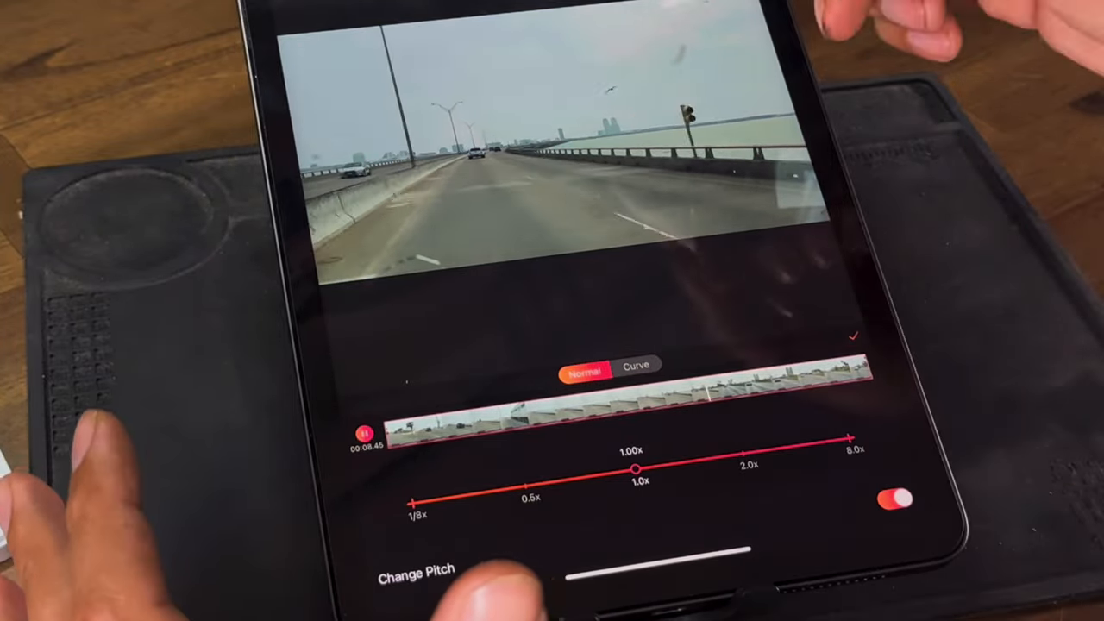
# - Confirm the Speed settings and select the background music track to show Split/Volume/Beat Edit
pyautogui.click(852, 337)
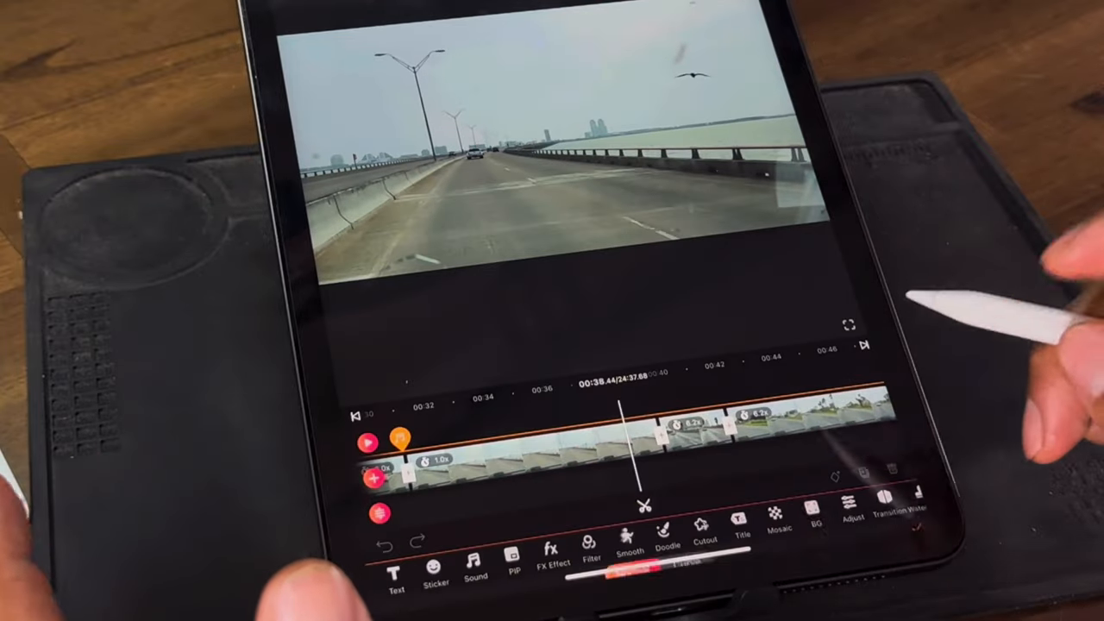
pyautogui.moveTo(776, 458); pyautogui.dragTo(587, 488)
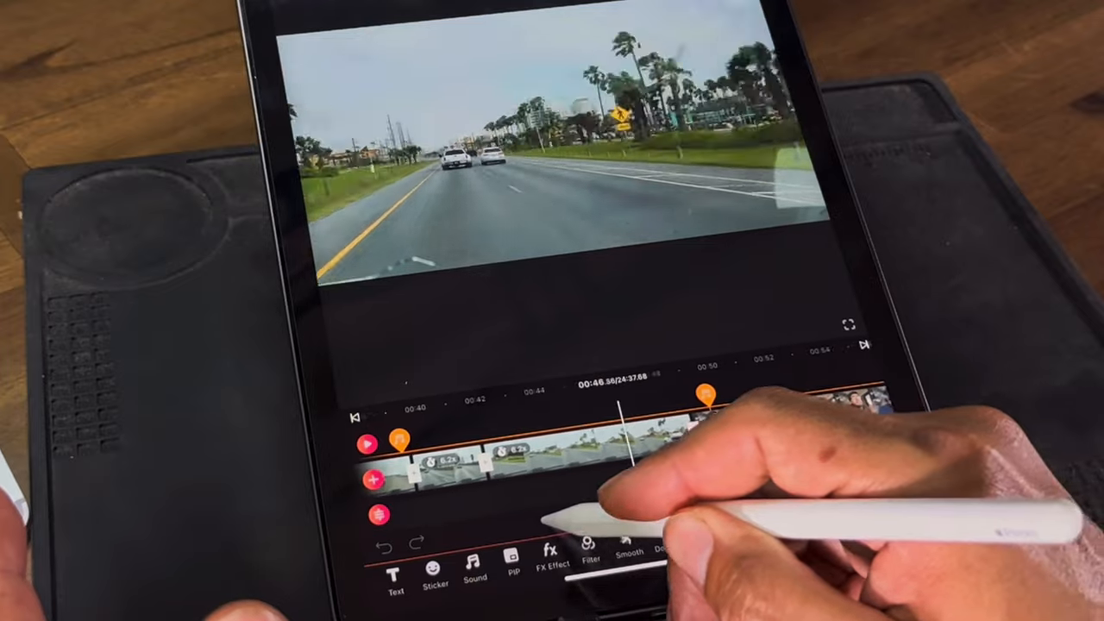
pyautogui.moveTo(720, 458); pyautogui.dragTo(681, 453)
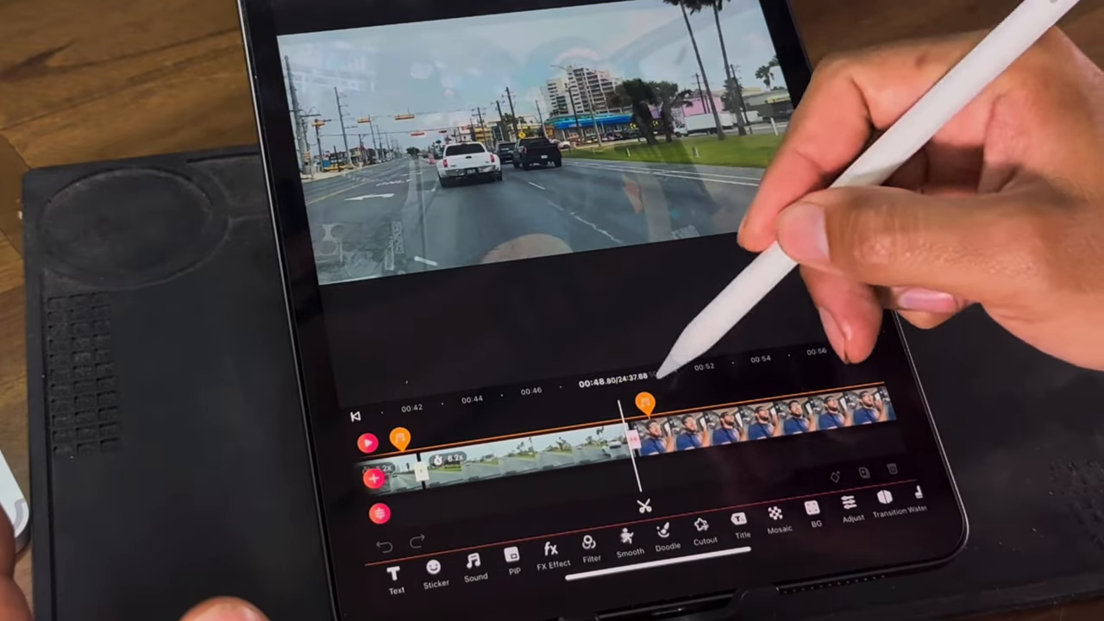
pyautogui.click(431, 509)
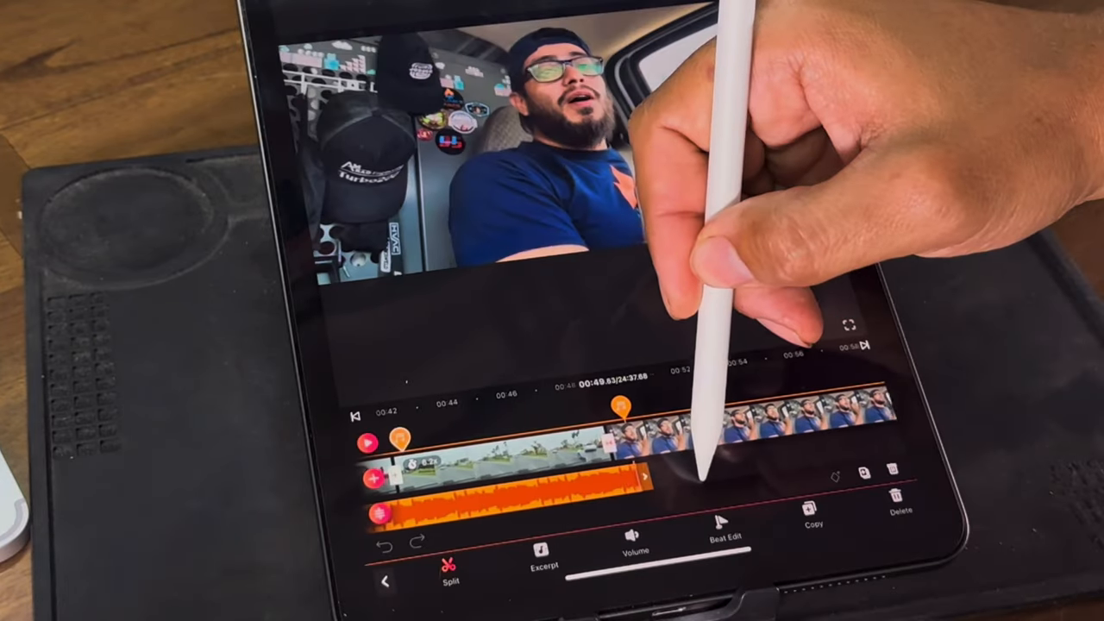
# - Set the high drama track's volume to 6% with fade-out and confirm
pyautogui.click(759, 474)
pyautogui.click(634, 544)
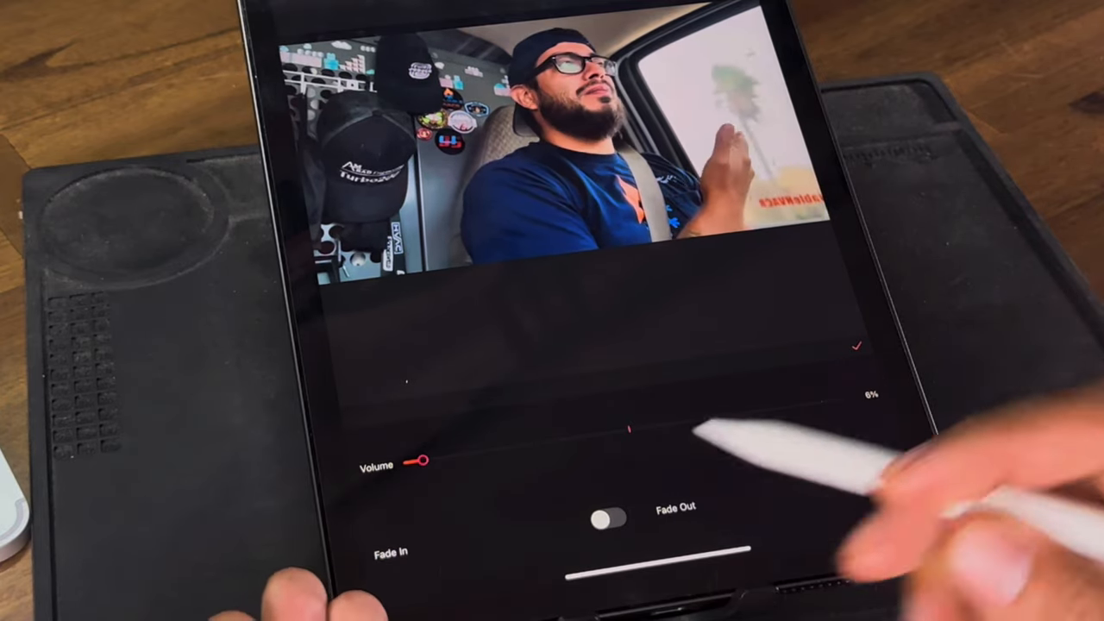
pyautogui.click(856, 345)
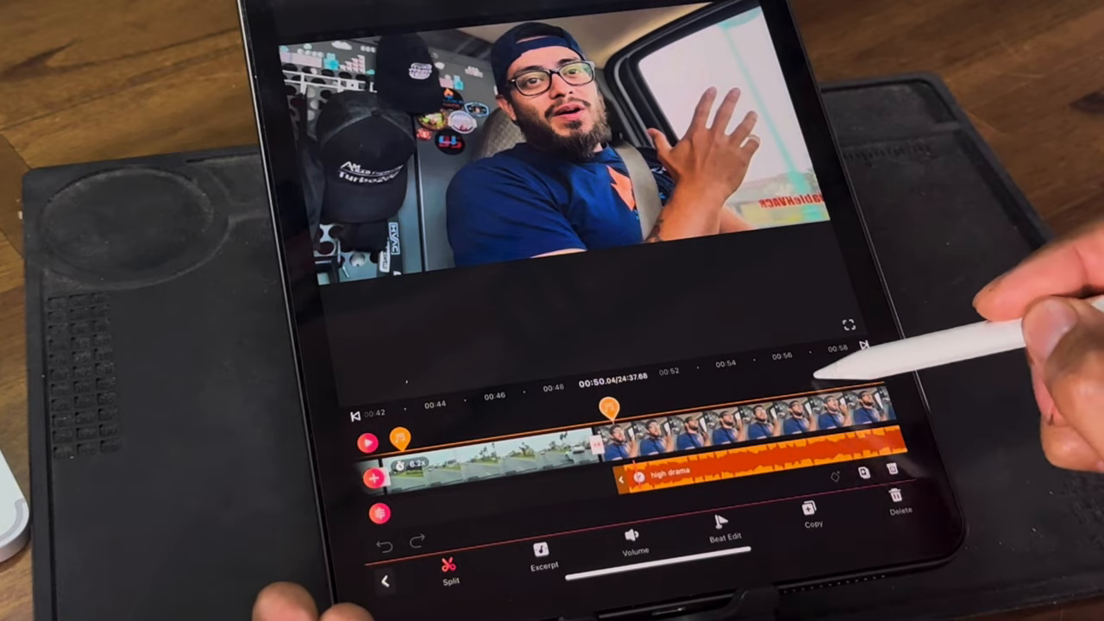
# - Deselect the music and scrub forward into the rooftop footage
pyautogui.click(828, 405)
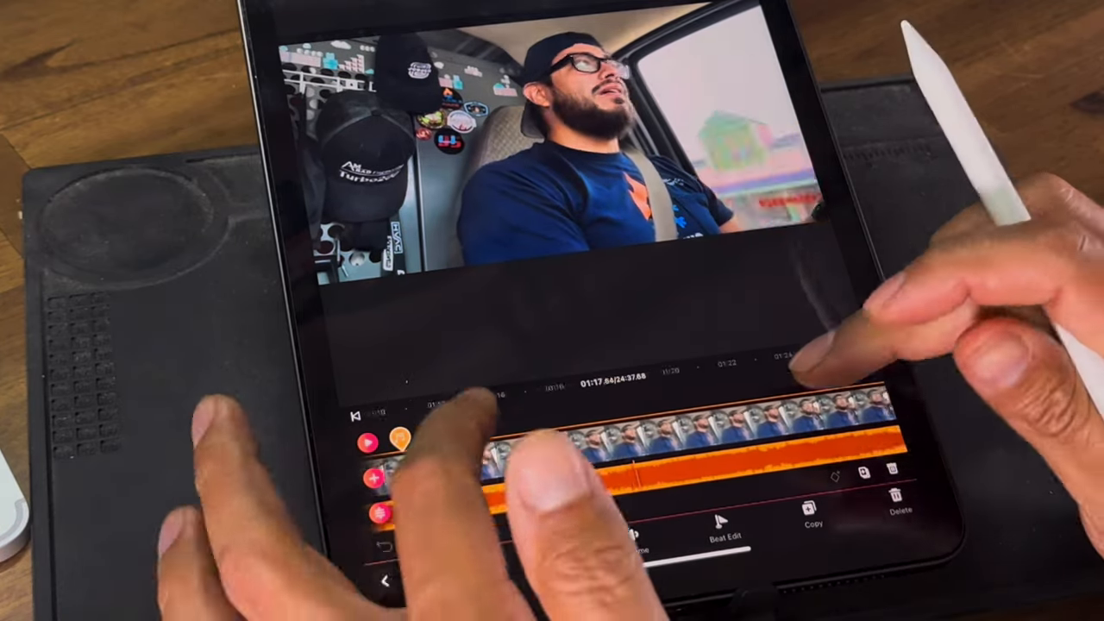
pyautogui.moveTo(777, 449)
pyautogui.mouseDown()
pyautogui.moveTo(604, 448)
pyautogui.moveTo(552, 422)
pyautogui.mouseUp()
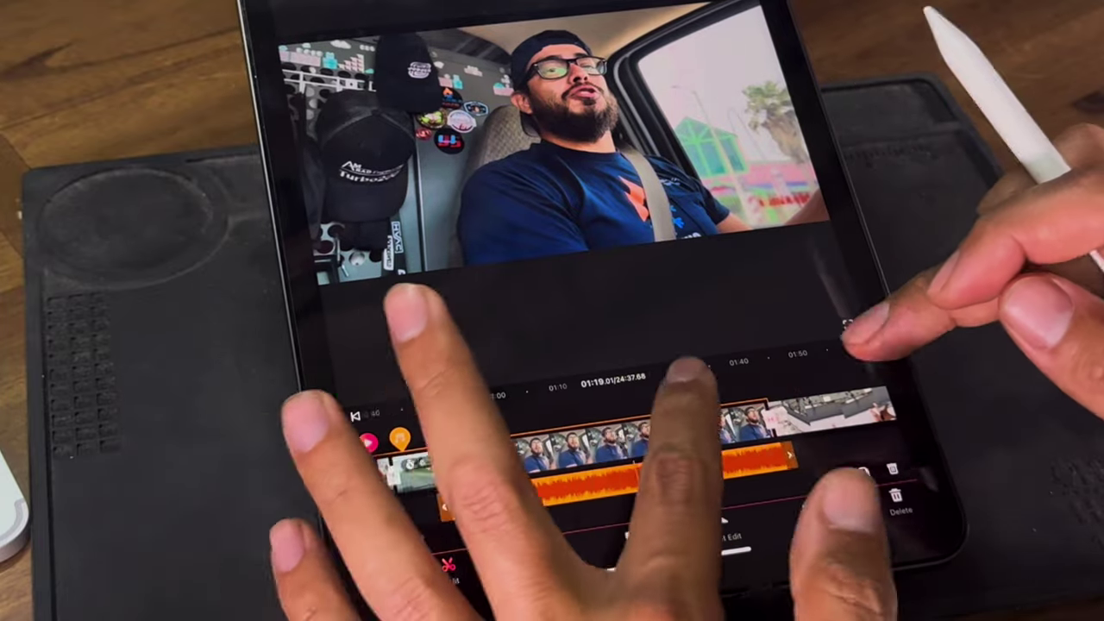
pyautogui.moveTo(690, 449); pyautogui.dragTo(518, 449)
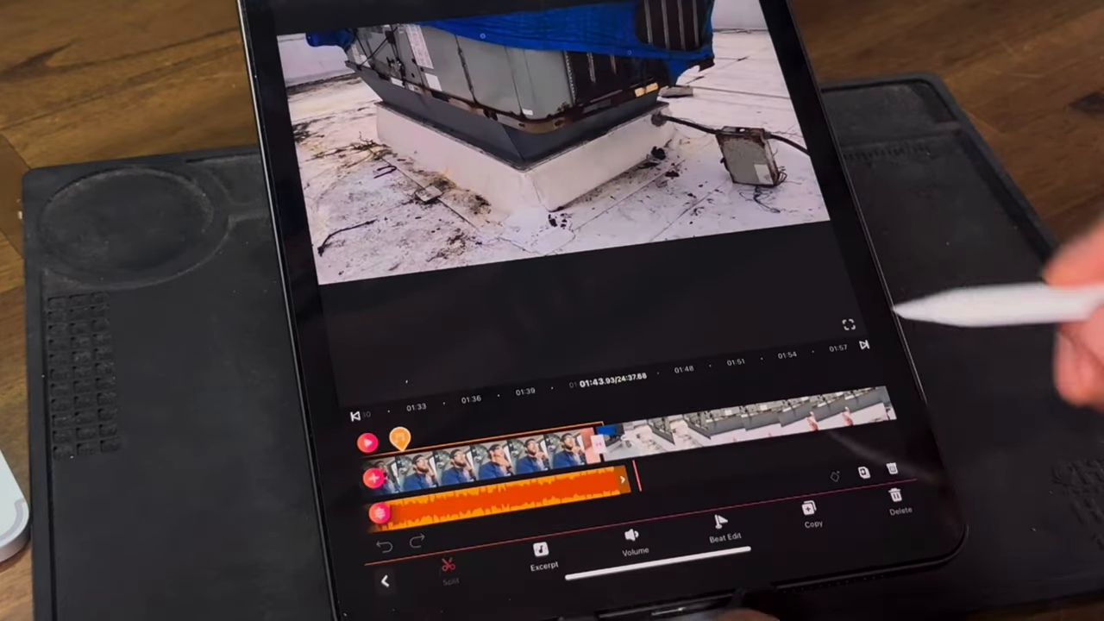
pyautogui.moveTo(604, 457)
pyautogui.mouseDown()
pyautogui.moveTo(492, 458)
pyautogui.moveTo(742, 465)
pyautogui.moveTo(561, 471)
pyautogui.mouseUp()
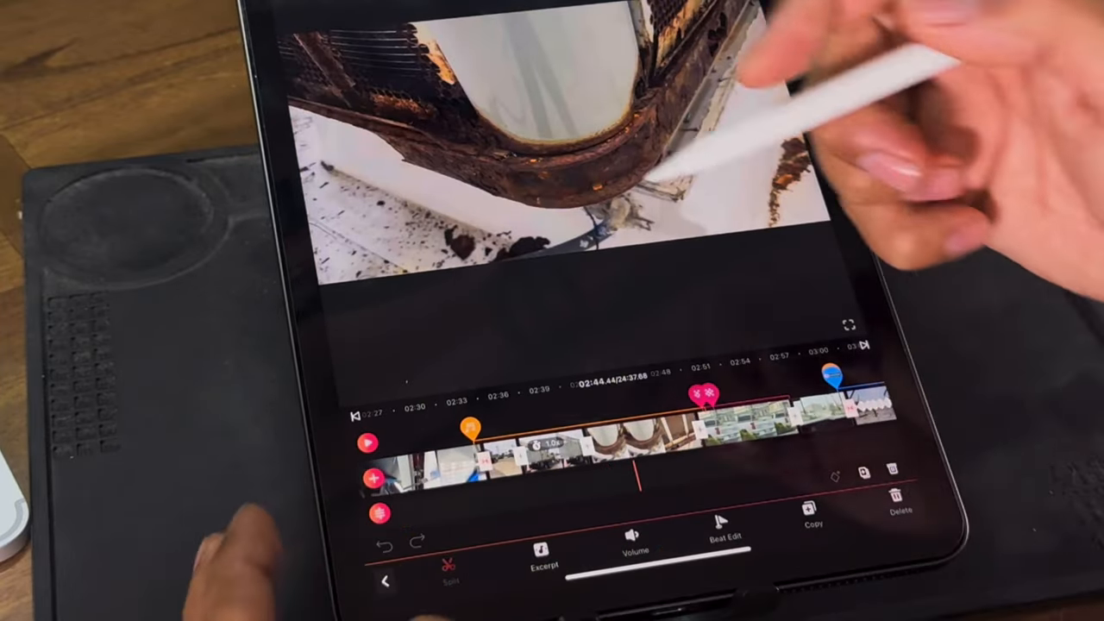
# - Select and deselect the drip sound clip, then reach the mosaic-blurred truck shot around 02:52
pyautogui.click(561, 466)
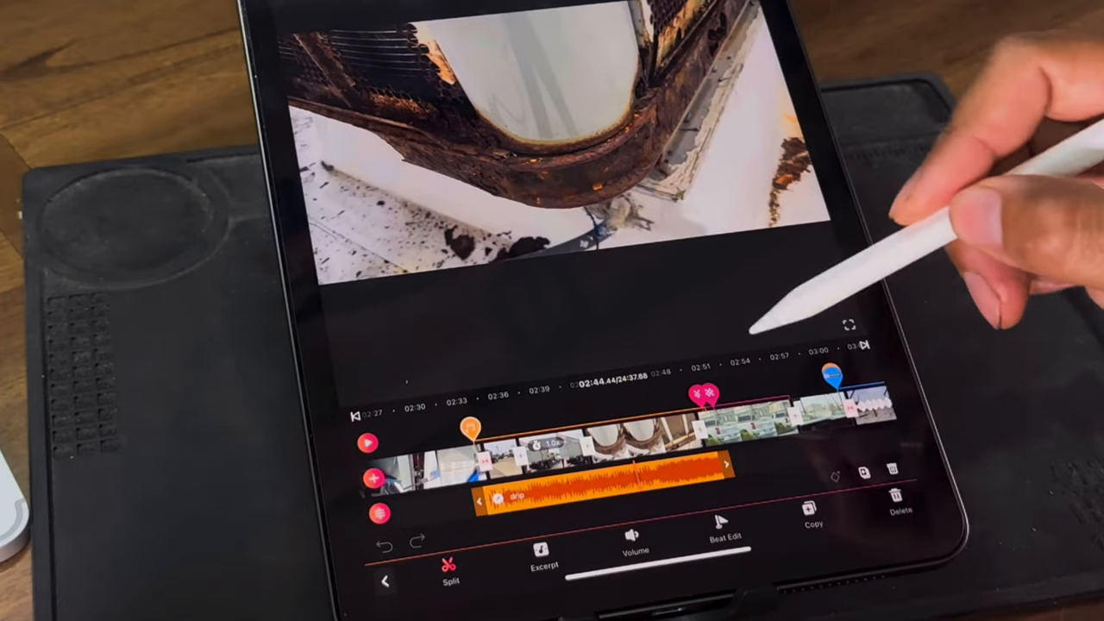
pyautogui.click(552, 371)
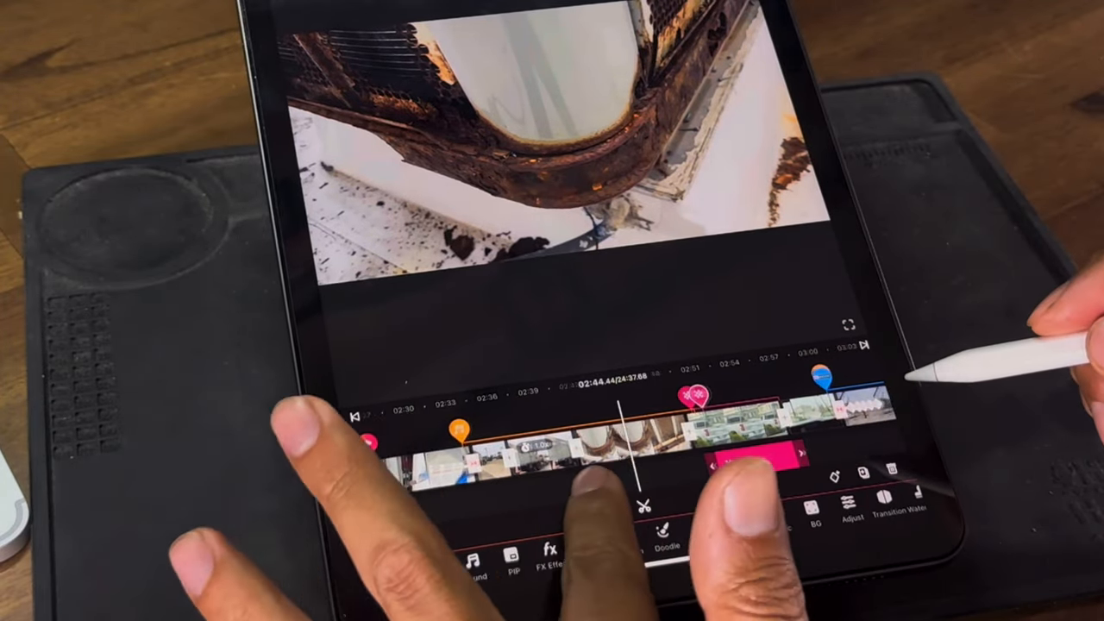
pyautogui.moveTo(534, 466); pyautogui.dragTo(457, 465)
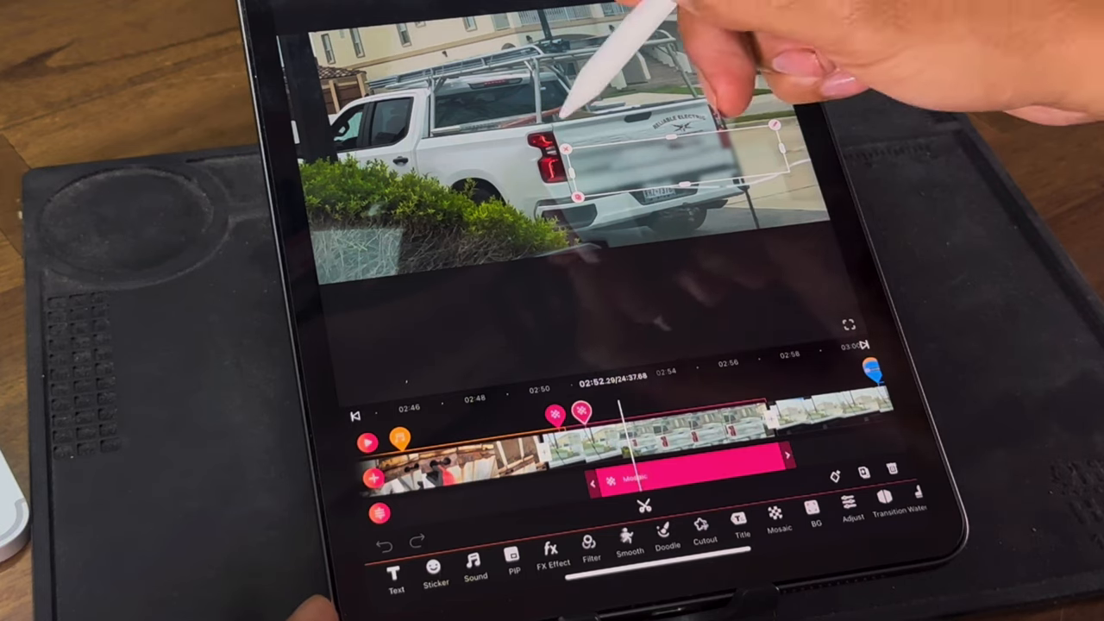
# - Scrub forward to the crane-lift shot at about 03:03 with the SUBSCRIBE sticker
pyautogui.moveTo(517, 465); pyautogui.dragTo(293, 466)
pyautogui.moveTo(639, 466)
pyautogui.mouseDown()
pyautogui.moveTo(483, 466)
pyautogui.moveTo(621, 465)
pyautogui.mouseUp()
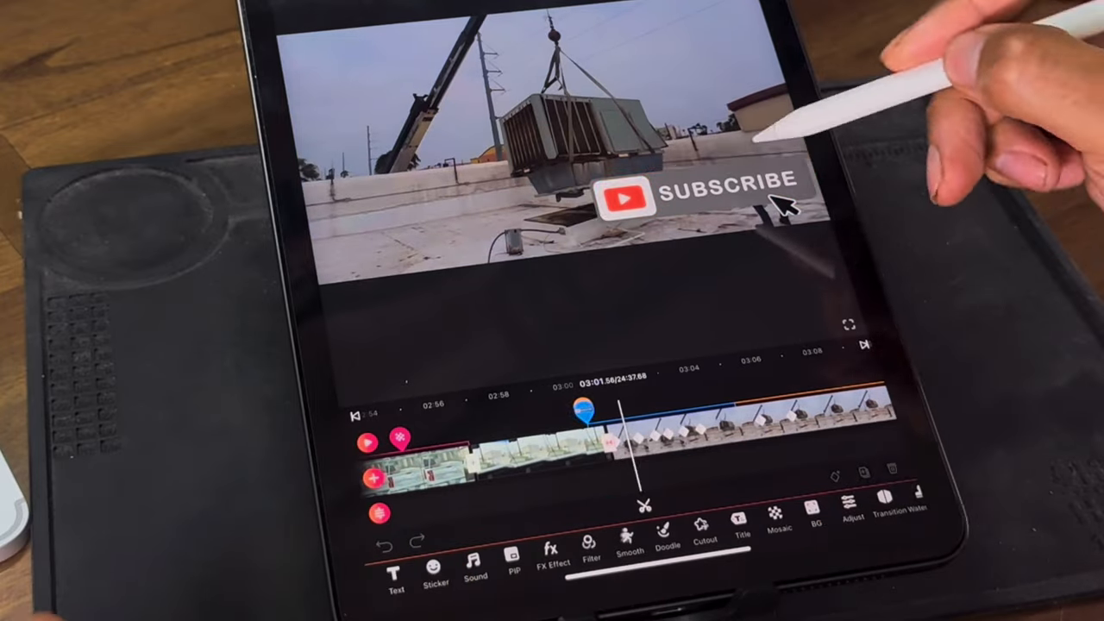
# - Select the SUBSCRIBE sticker, start Replace in FX Sticker, check Favorites and return to the VLOG set
pyautogui.click(673, 470)
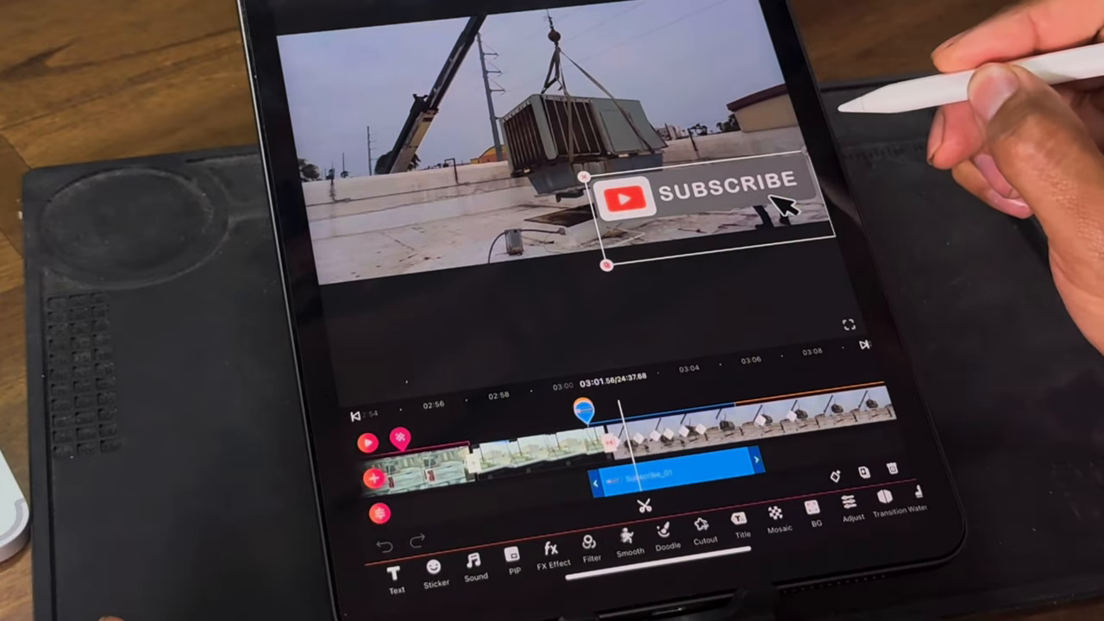
pyautogui.click(436, 565)
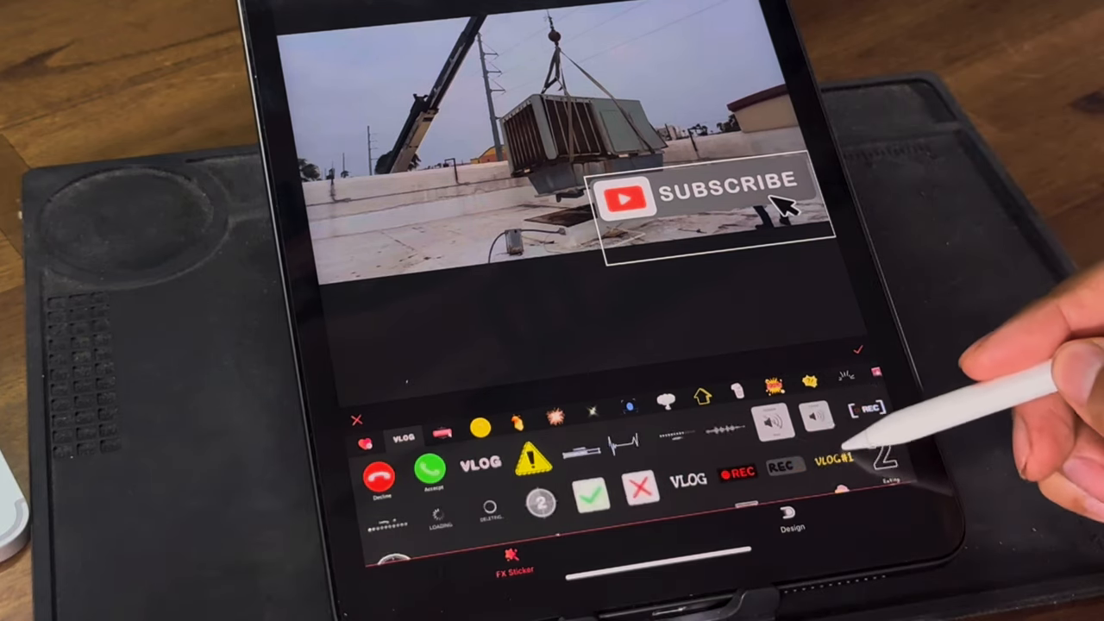
pyautogui.scroll(-5, 850, 440)
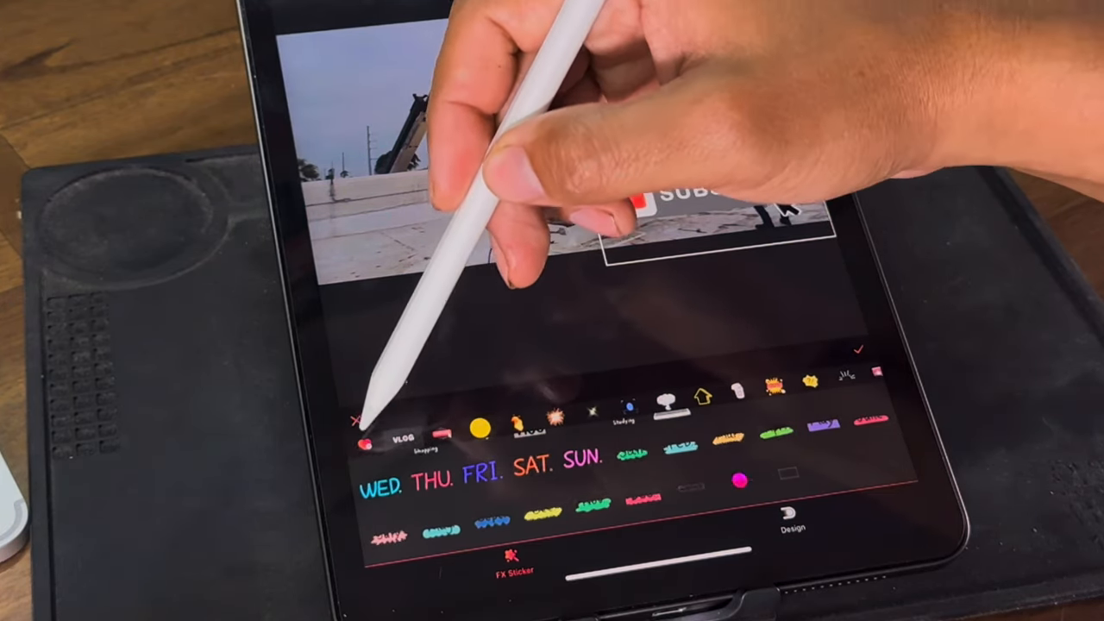
pyautogui.click(367, 442)
pyautogui.click(403, 440)
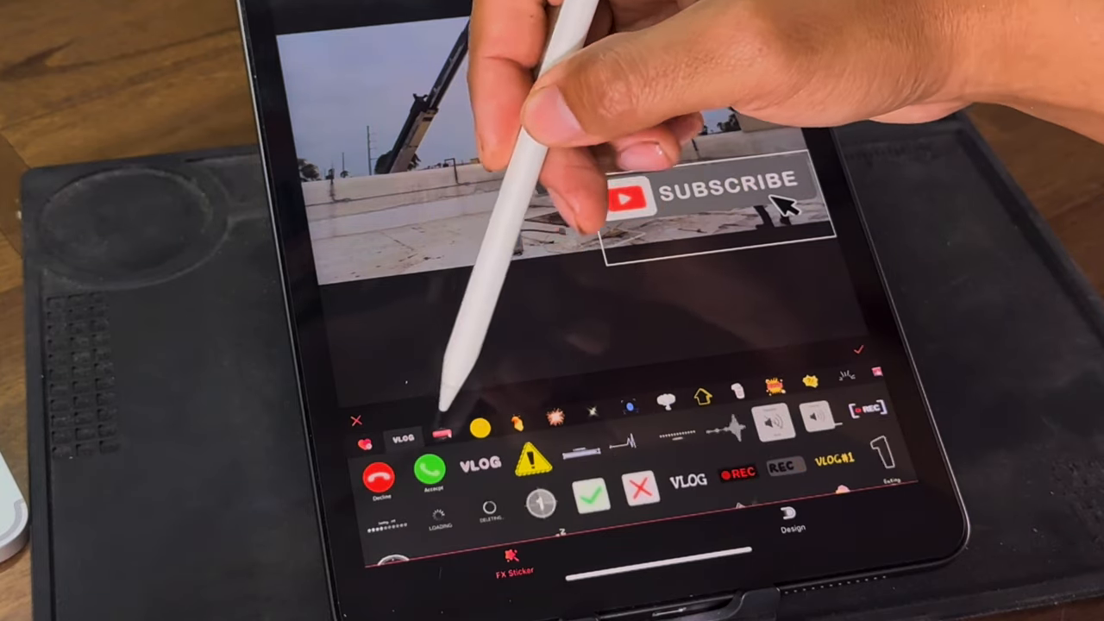
# - From the Subscribe category, swap in the neon Subscribe sticker, then the red Subscribe button
pyautogui.click(443, 434)
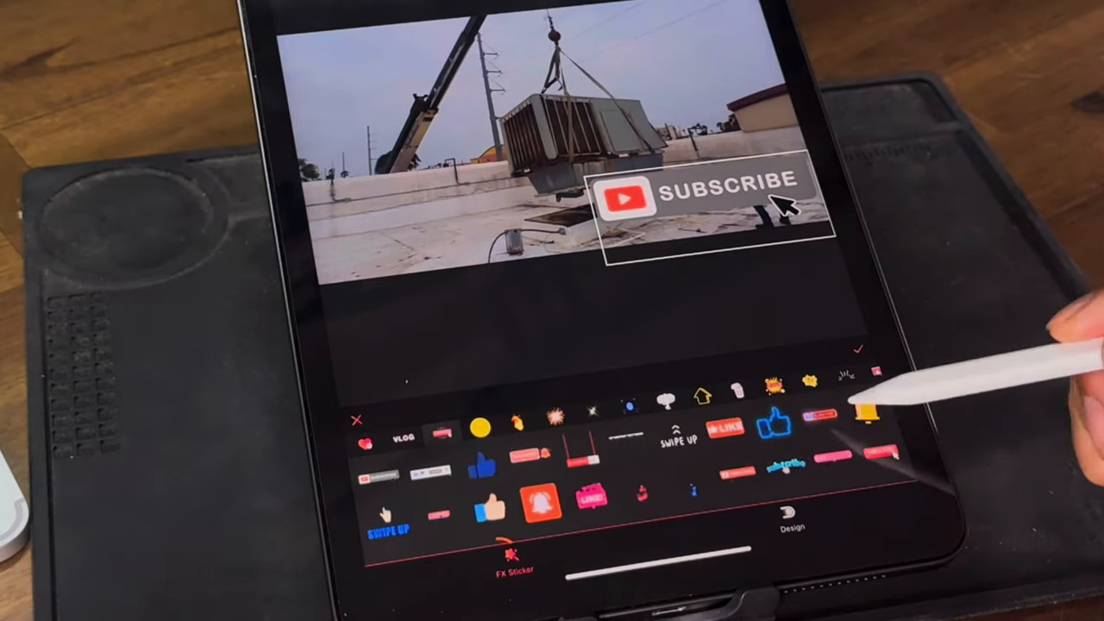
pyautogui.click(841, 388)
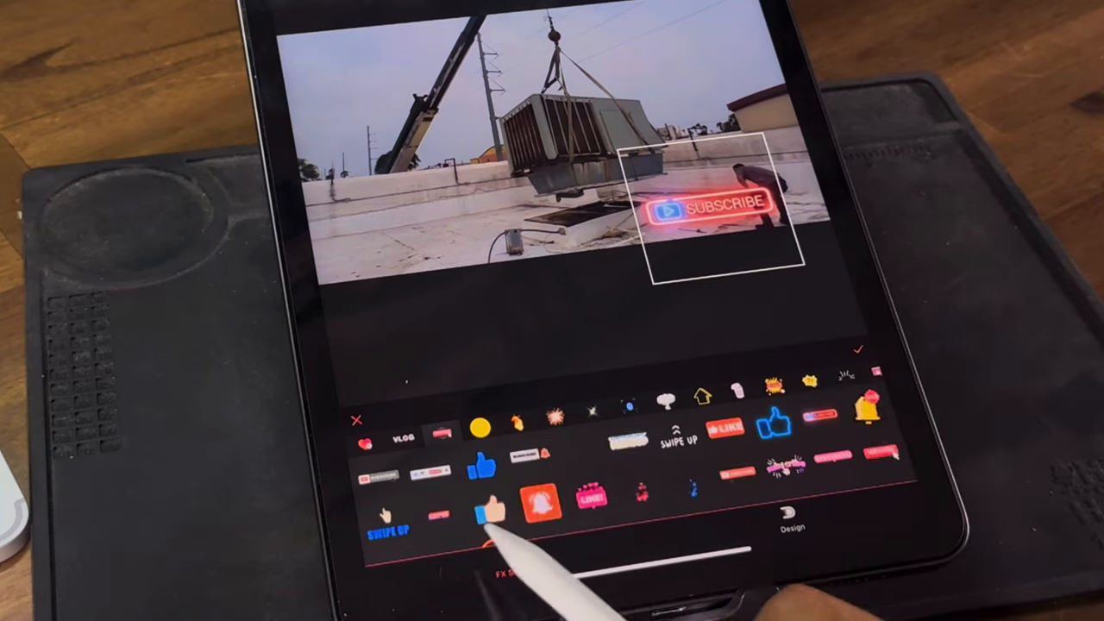
pyautogui.click(541, 503)
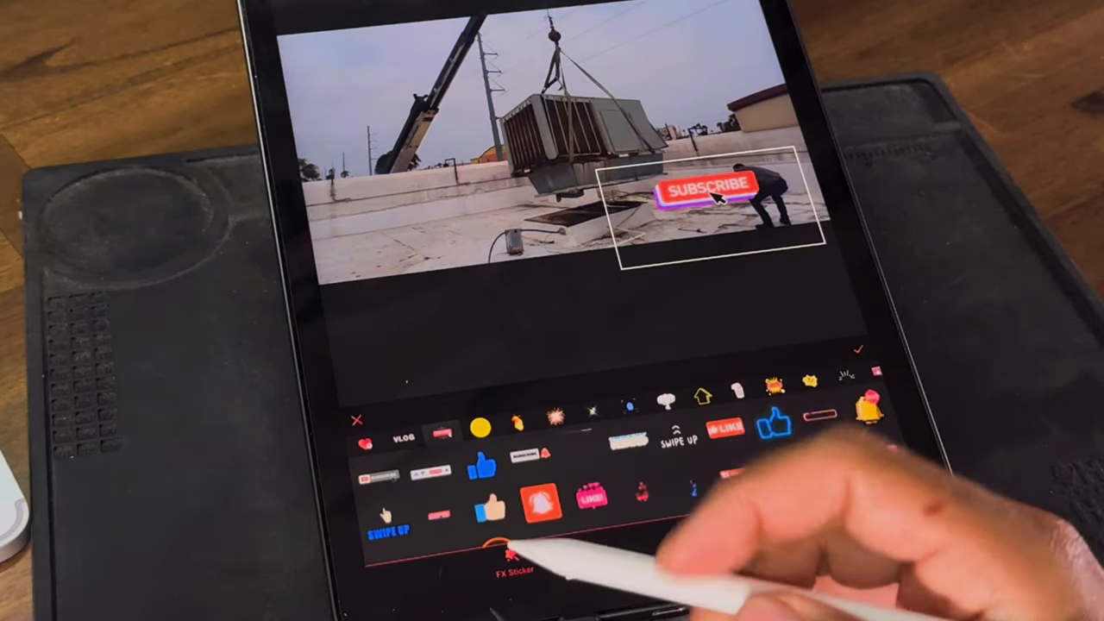
pyautogui.hscroll(-5, 552, 466)
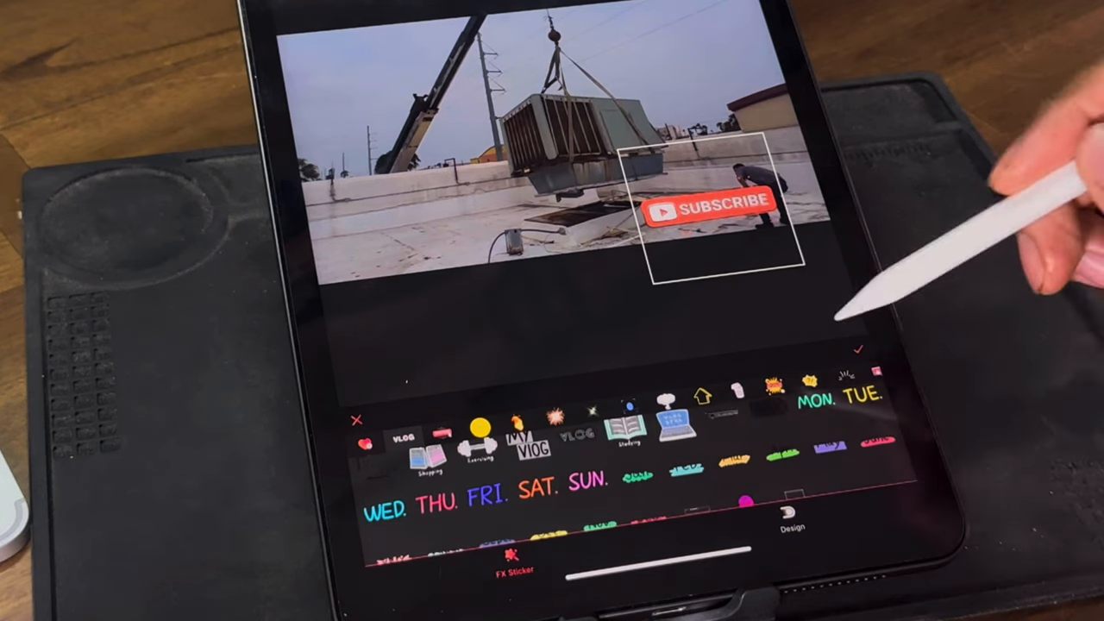
# - Place a red arrow sticker over the lifted HVAC unit, then cancel to keep the original SUBSCRIBE sticker
pyautogui.click(703, 395)
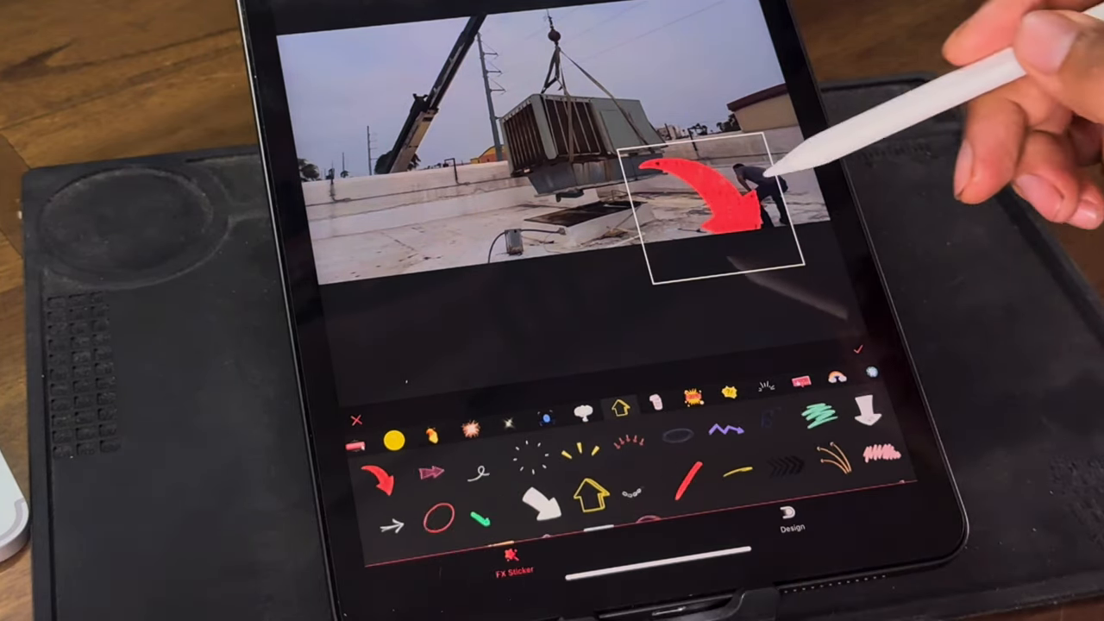
pyautogui.moveTo(716, 207); pyautogui.dragTo(638, 129)
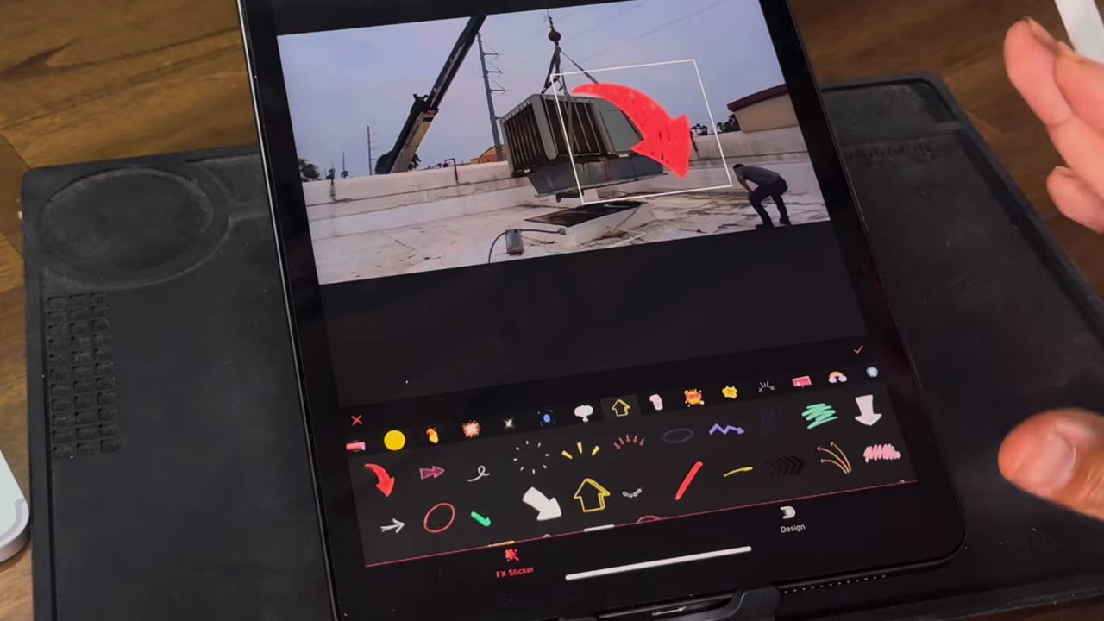
pyautogui.click(858, 349)
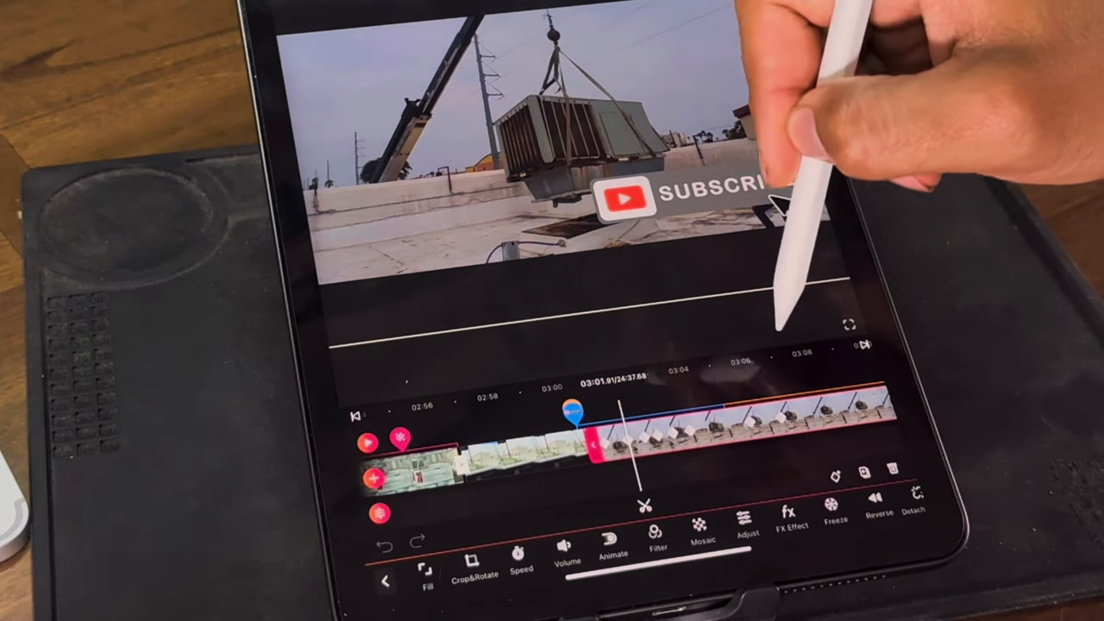
# - Scrub ahead past the crane and rooftop footage to the foam-sealed duct shot near 03:27, zooming the timeline in
pyautogui.moveTo(785, 379)
pyautogui.mouseDown()
pyautogui.moveTo(709, 383)
pyautogui.moveTo(733, 367)
pyautogui.mouseUp()
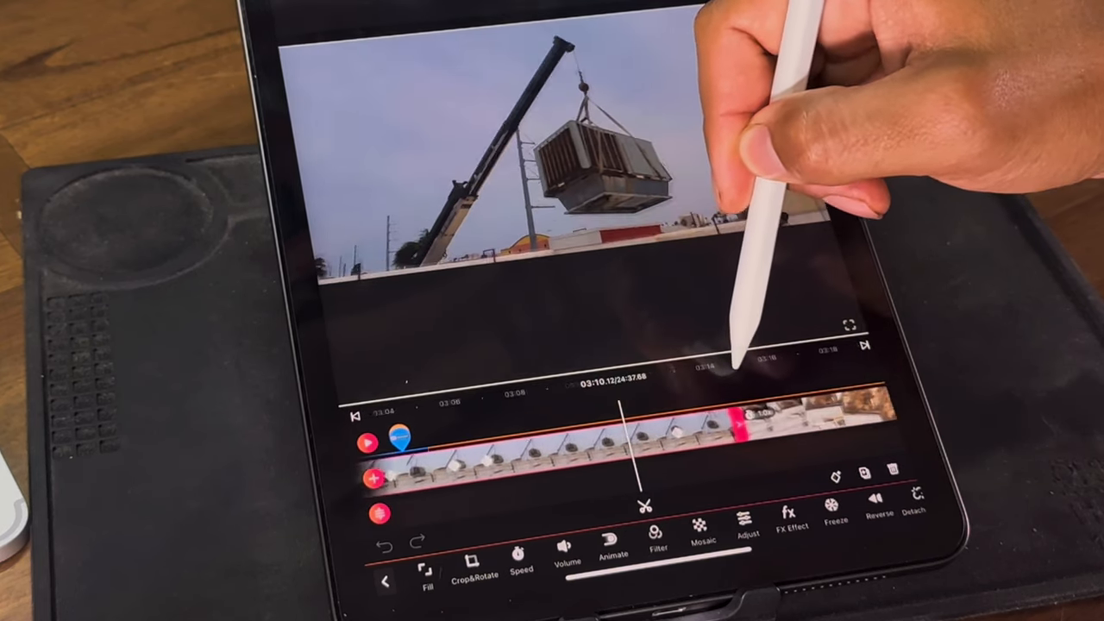
pyautogui.moveTo(657, 392); pyautogui.dragTo(604, 388)
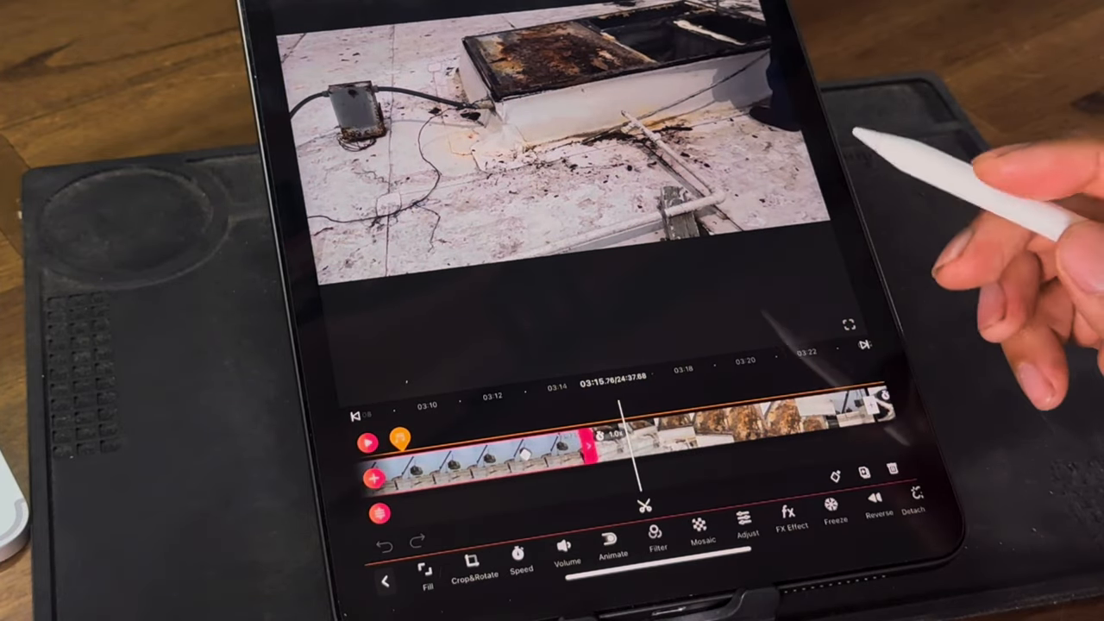
pyautogui.moveTo(604, 470); pyautogui.dragTo(544, 470)
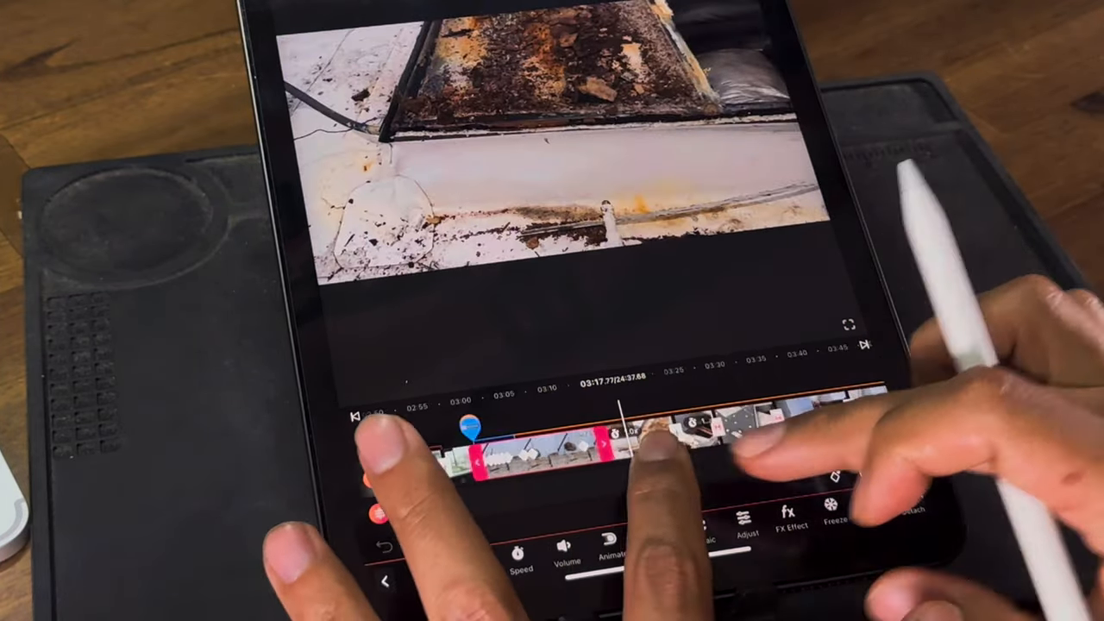
pyautogui.moveTo(655, 457); pyautogui.dragTo(552, 457)
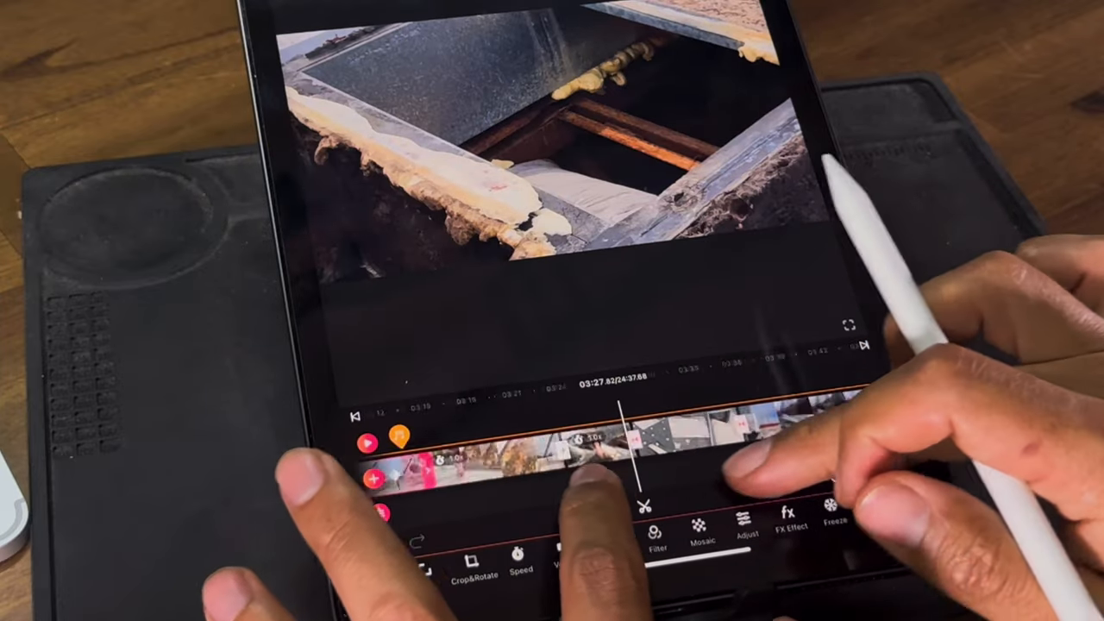
pyautogui.moveTo(777, 457); pyautogui.dragTo(845, 457)
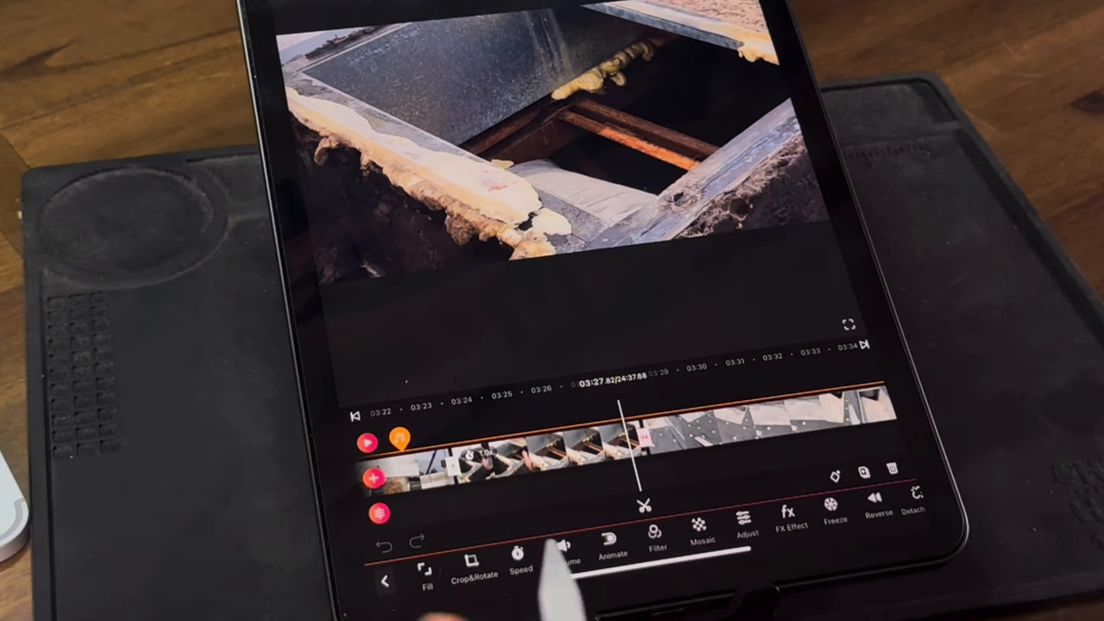
# - Deselect the clip and skip ahead toward the compressors clip near 04:28
pyautogui.click(828, 483)
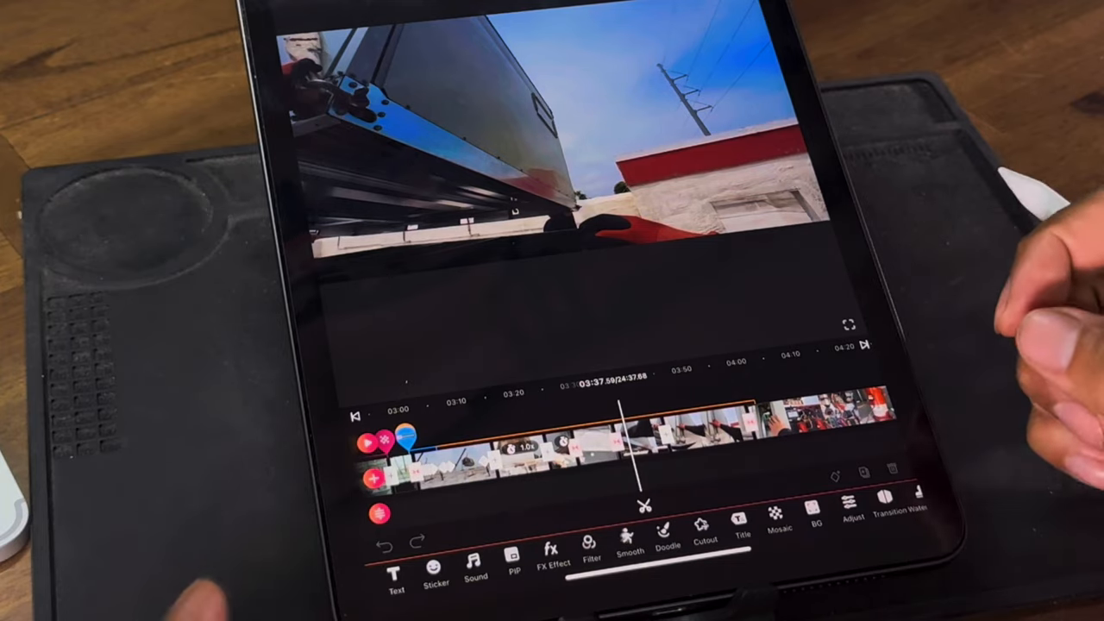
pyautogui.moveTo(604, 465); pyautogui.dragTo(517, 470)
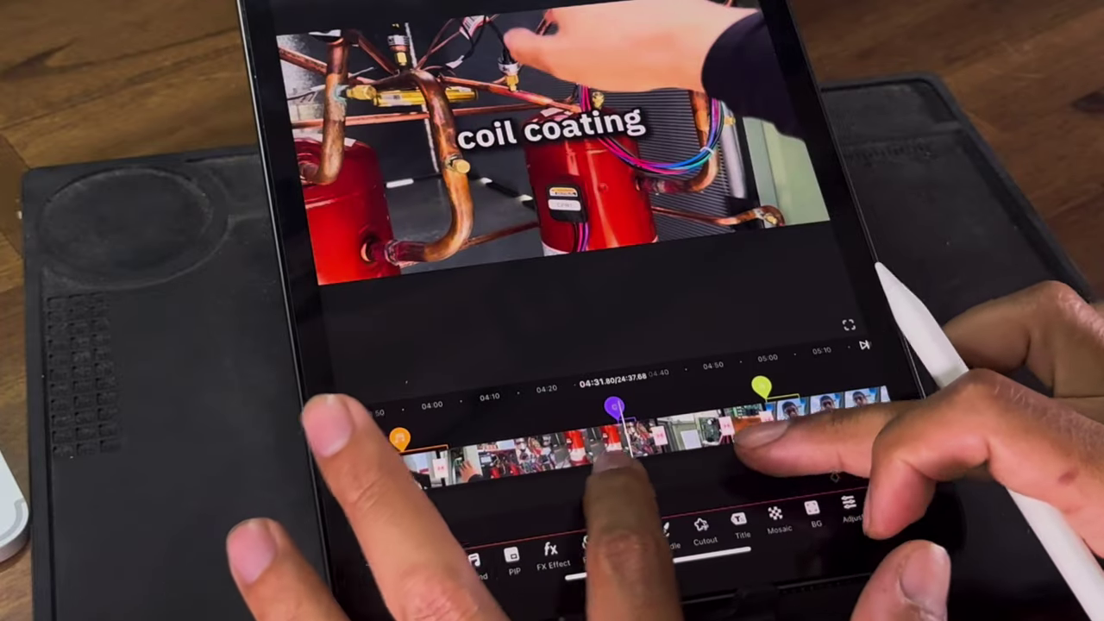
# - Zoom the timeline in around the compressors clip
pyautogui.moveTo(604, 466); pyautogui.dragTo(483, 470)
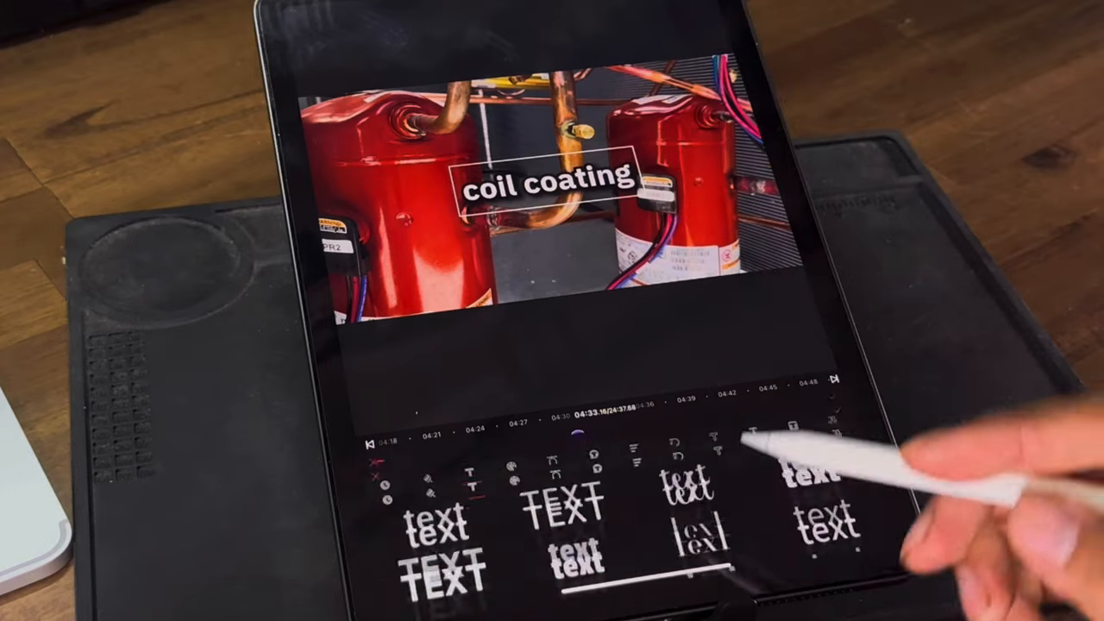
pyautogui.scroll(-5, 850, 496)
pyautogui.scroll(-4, 811, 483)
pyautogui.scroll(-4, 849, 470)
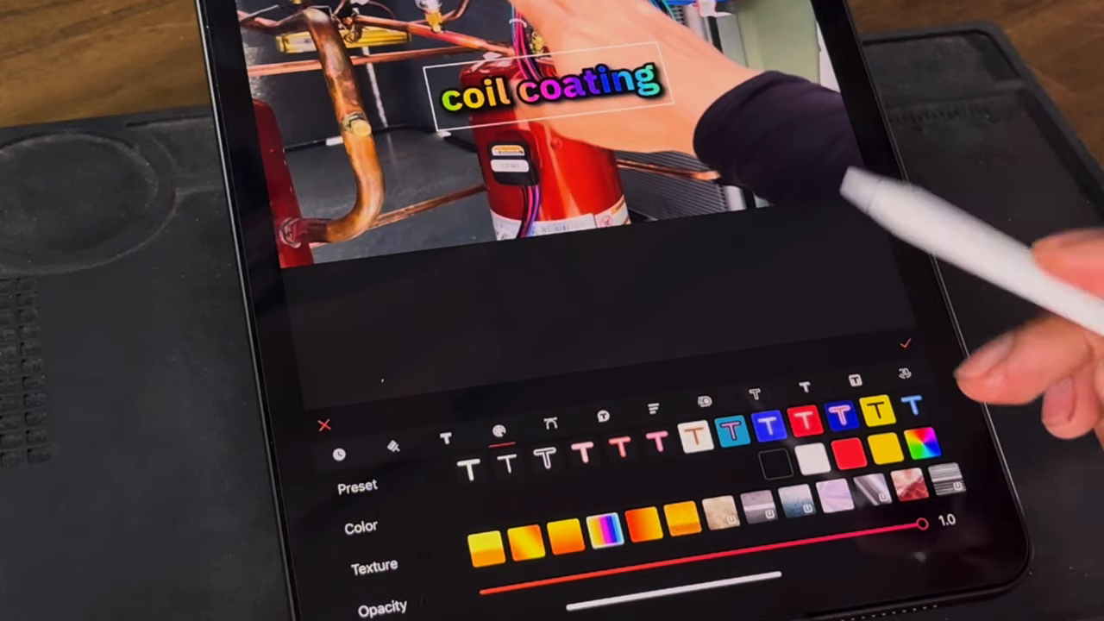
# - Give the caption pink text on a blue box and bend it into an arc
pyautogui.click(768, 427)
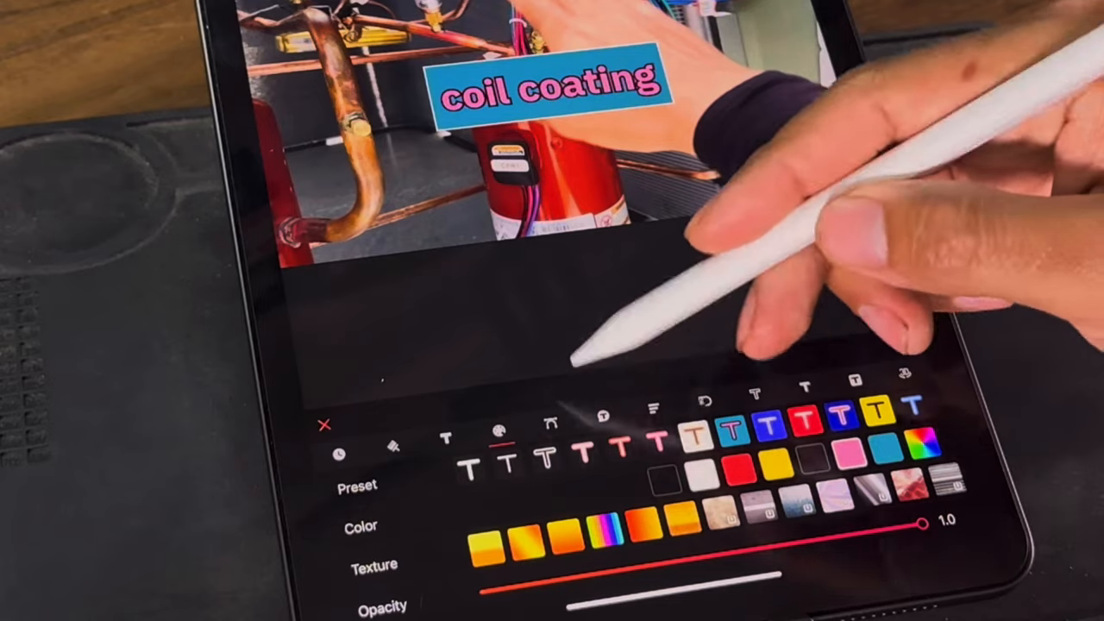
pyautogui.click(550, 424)
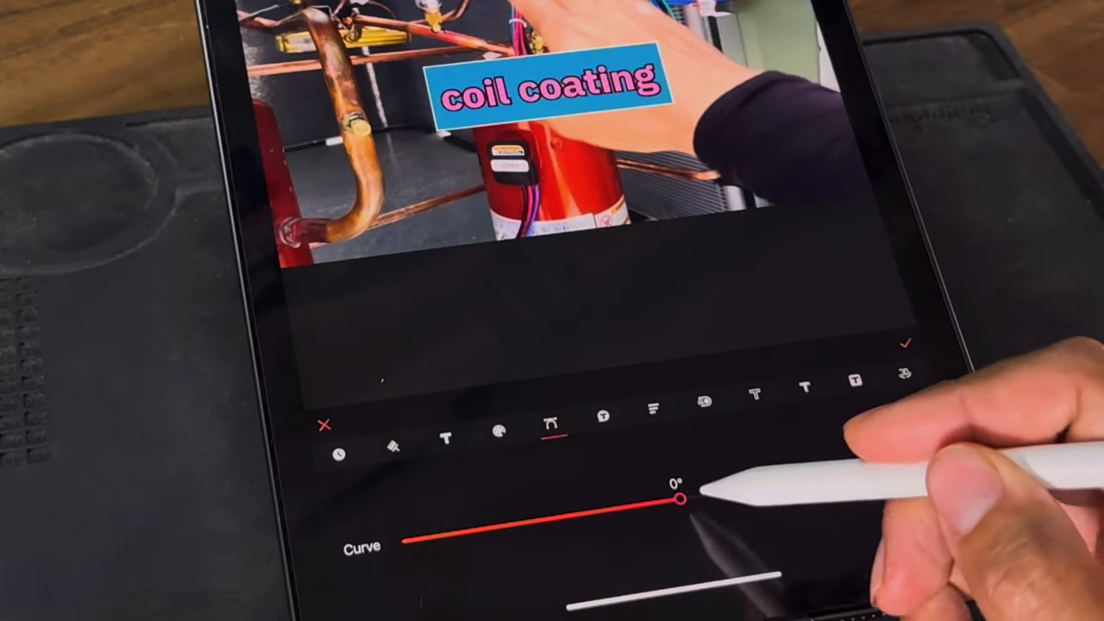
pyautogui.moveTo(678, 497)
pyautogui.mouseDown()
pyautogui.moveTo(747, 491)
pyautogui.moveTo(589, 514)
pyautogui.mouseUp()
pyautogui.click(604, 420)
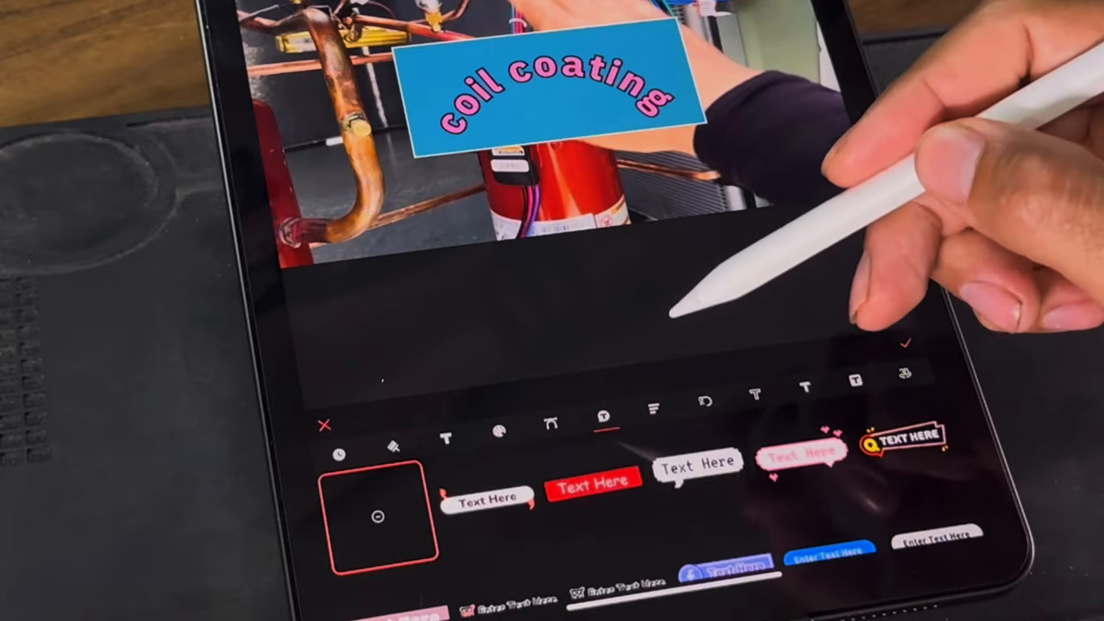
pyautogui.hscroll(-3, 707, 500)
# - Frame the caption in the purple neon speech-bubble template, keeping it over the 12:00 clock one
pyautogui.click(867, 381)
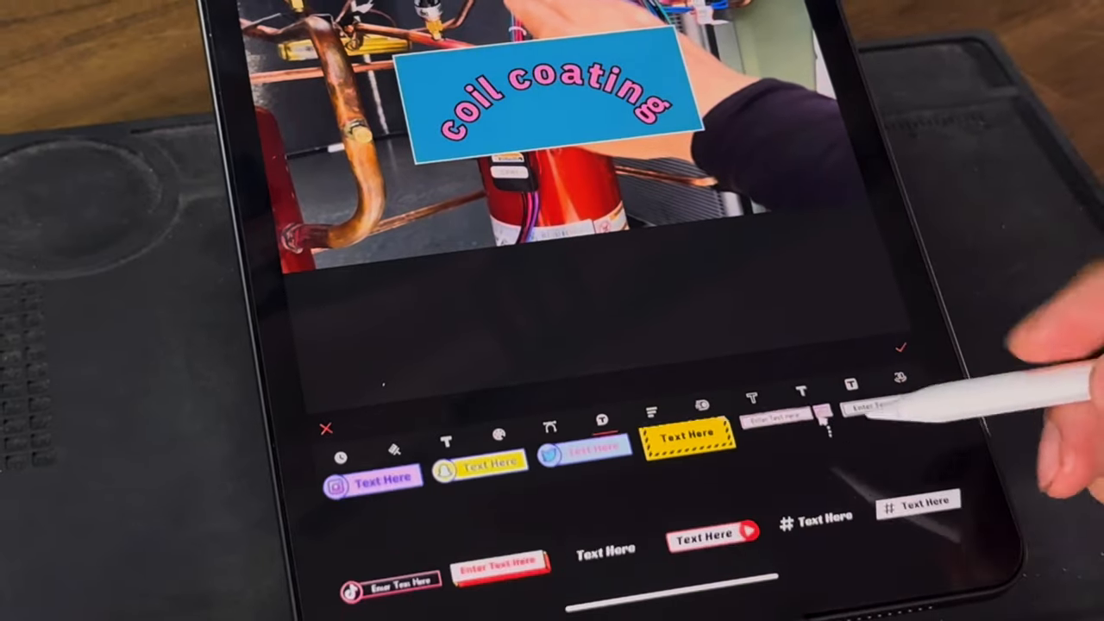
pyautogui.hscroll(-5, 819, 500)
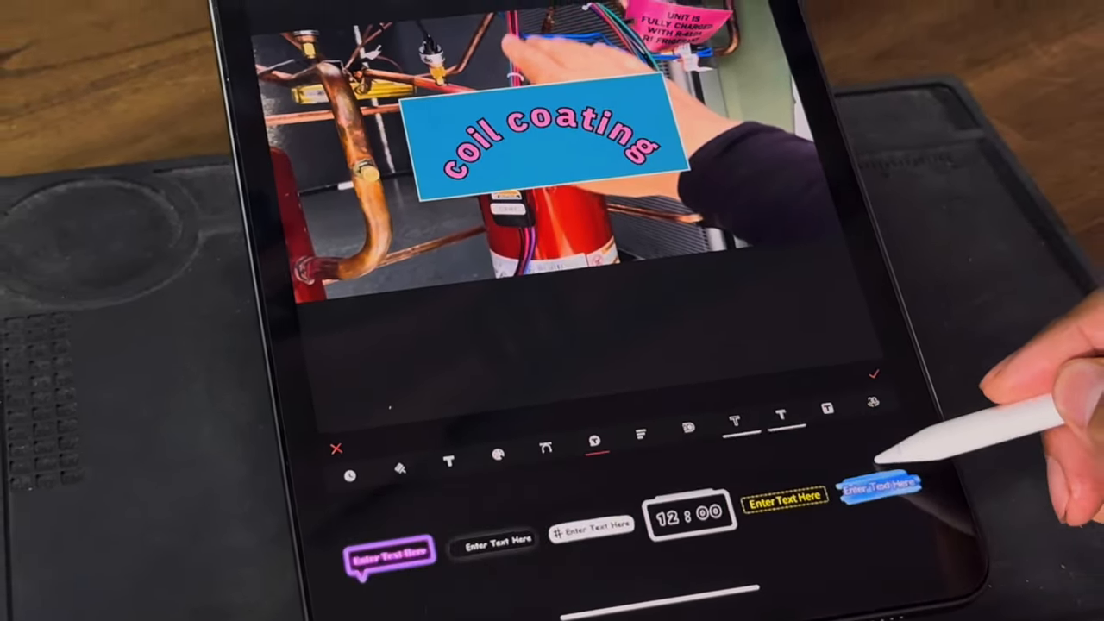
pyautogui.click(392, 565)
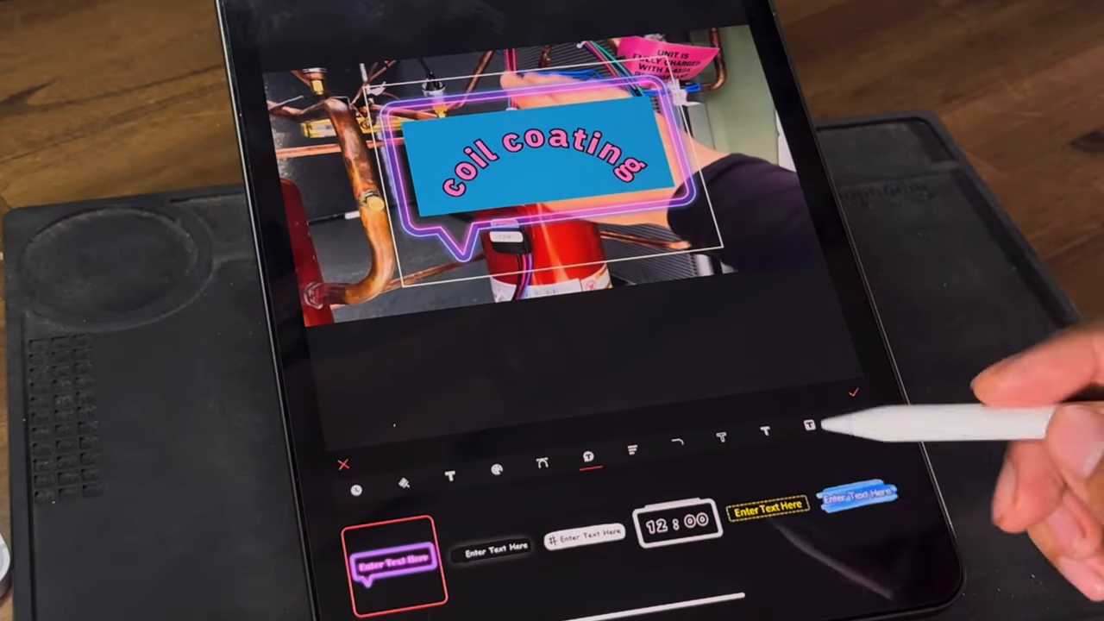
pyautogui.click(677, 524)
pyautogui.click(392, 561)
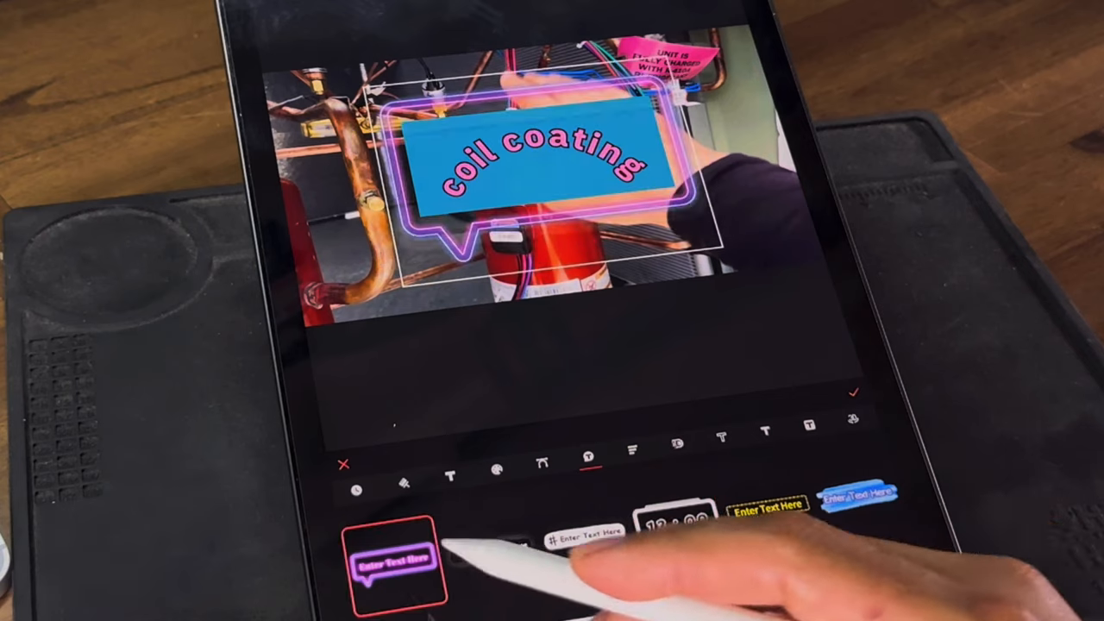
# - Straighten the arched caption text back to about 0° curve
pyautogui.click(634, 450)
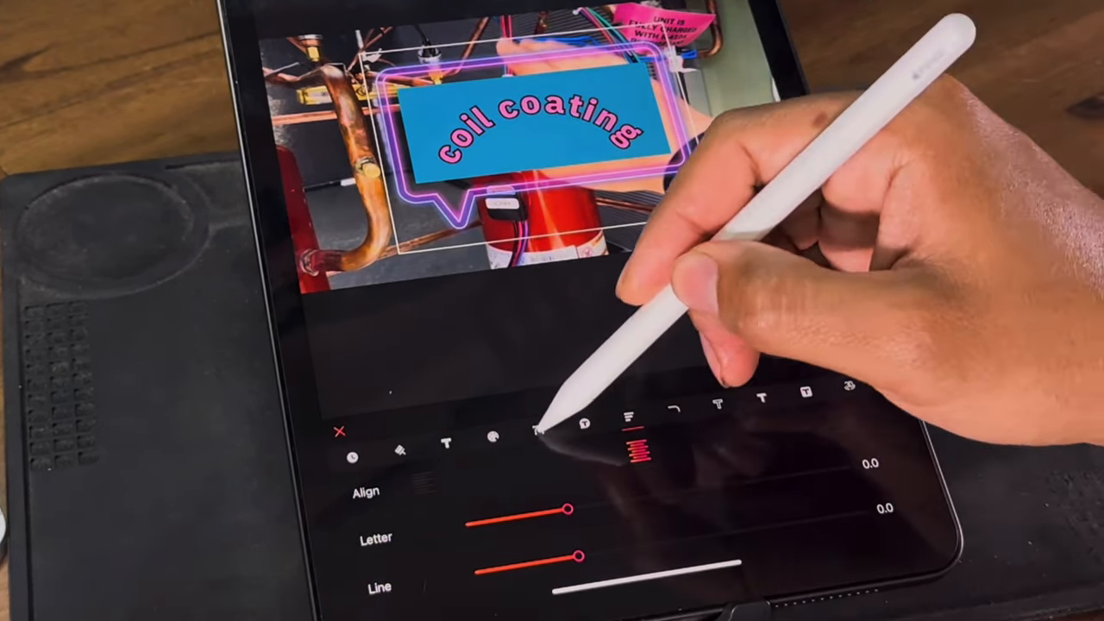
pyautogui.click(542, 462)
pyautogui.moveTo(574, 509); pyautogui.dragTo(656, 496)
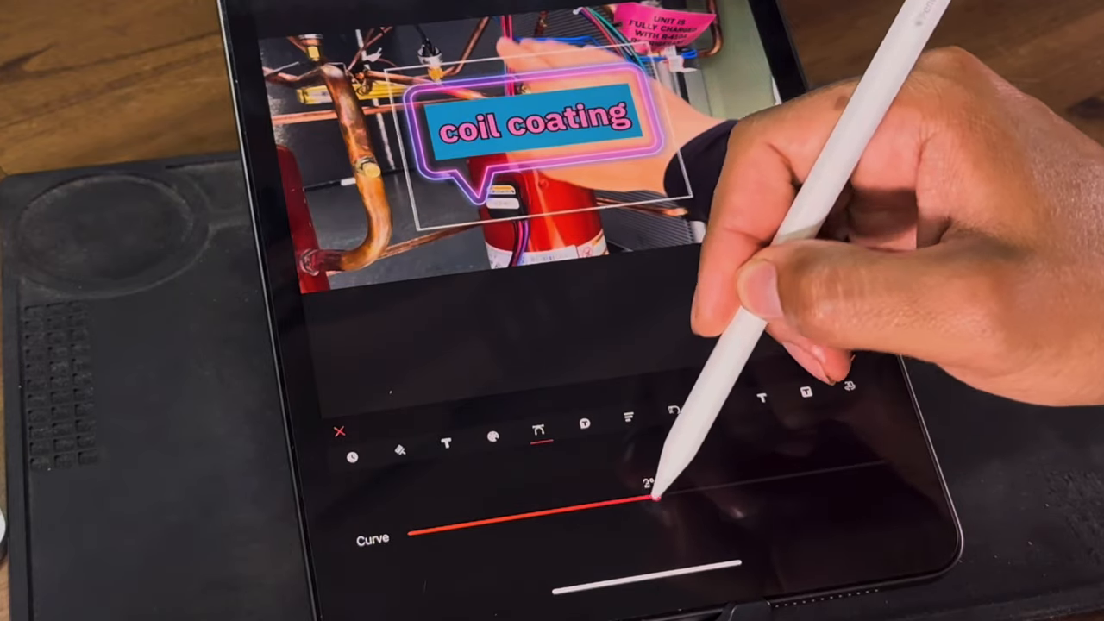
# - Set the caption's letter spacing to 0.3 and line spacing to 0.5
pyautogui.click(583, 427)
pyautogui.click(628, 419)
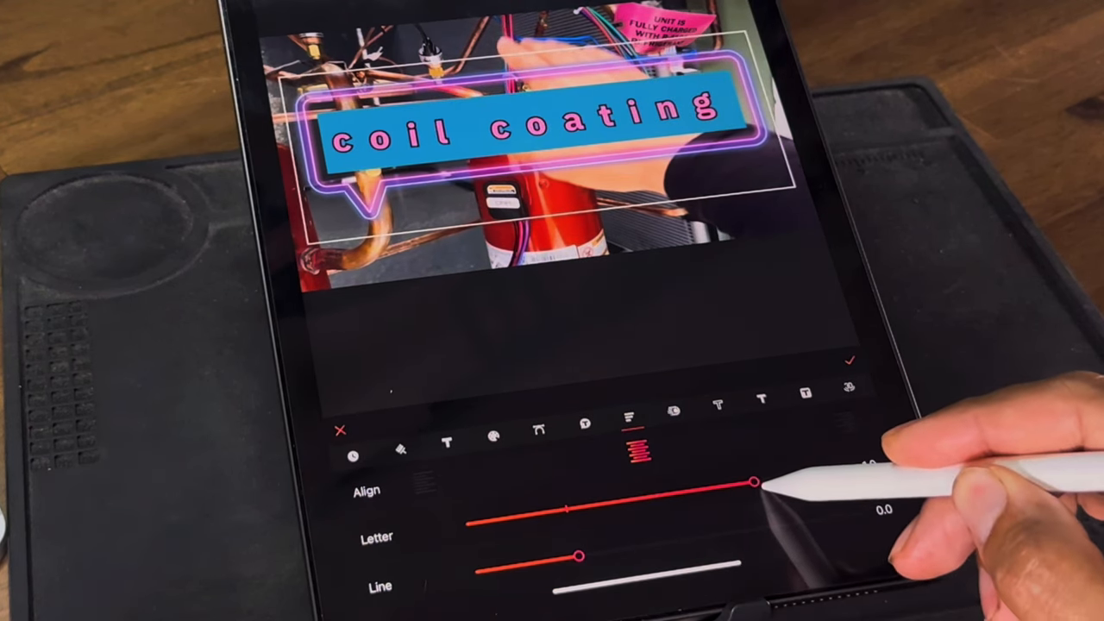
pyautogui.moveTo(735, 488); pyautogui.dragTo(645, 499)
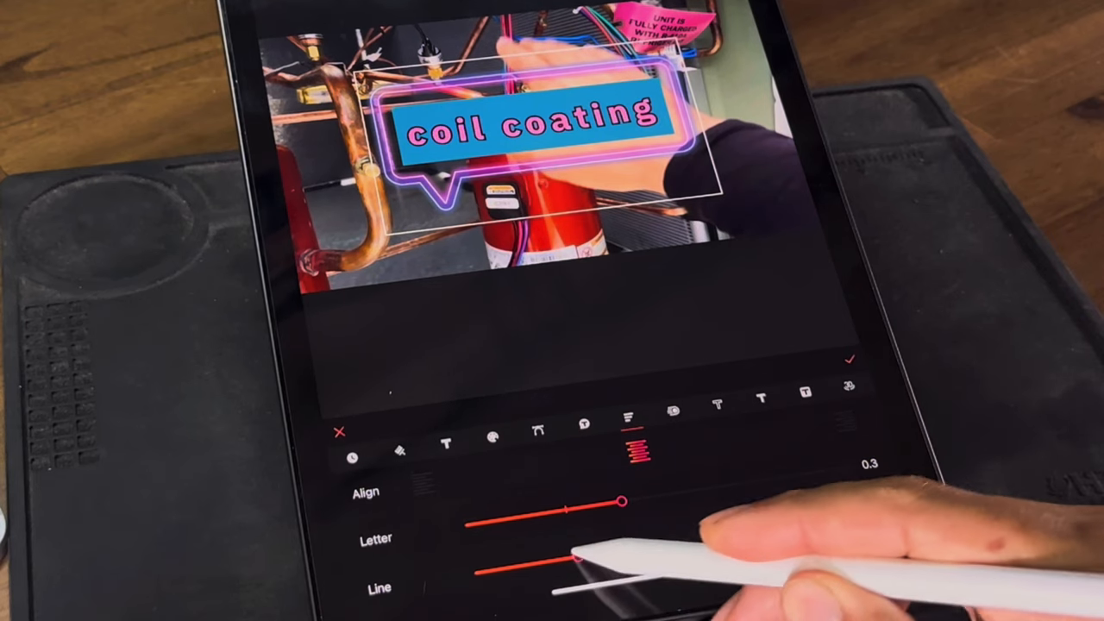
pyautogui.moveTo(569, 559); pyautogui.dragTo(680, 552)
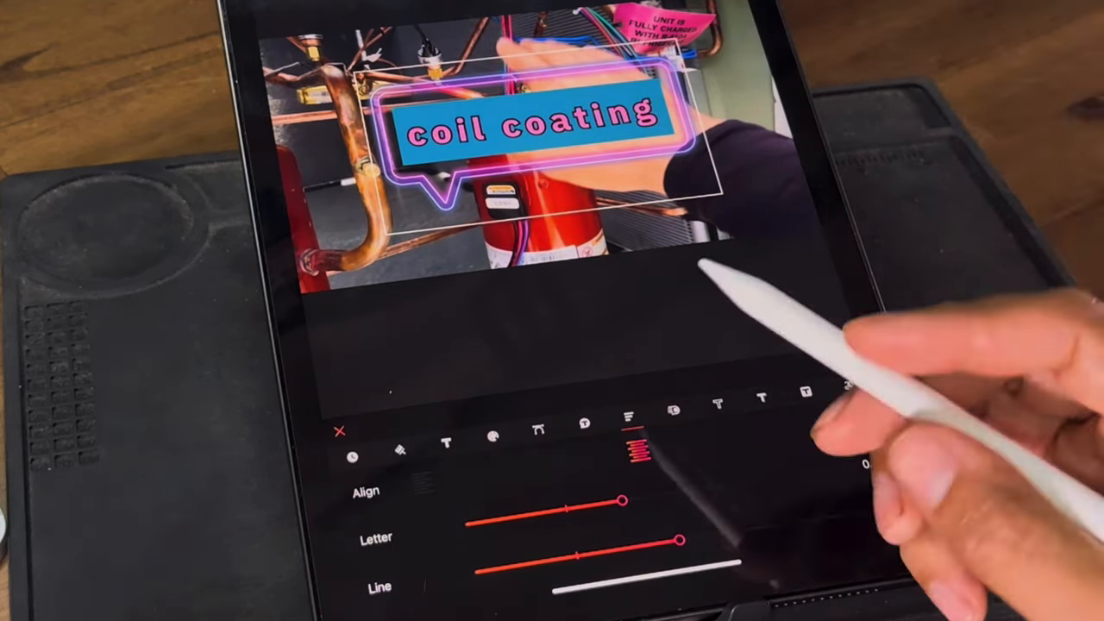
# - Give the caption a Zoom Out entrance animation after previewing Reveal ↓
pyautogui.click(675, 407)
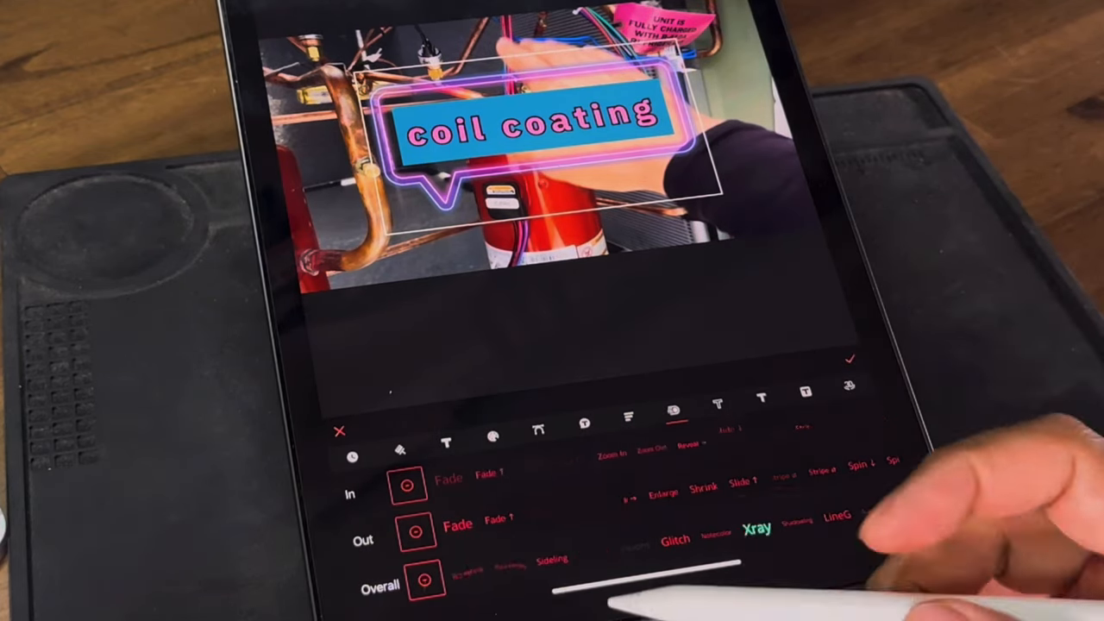
pyautogui.click(408, 488)
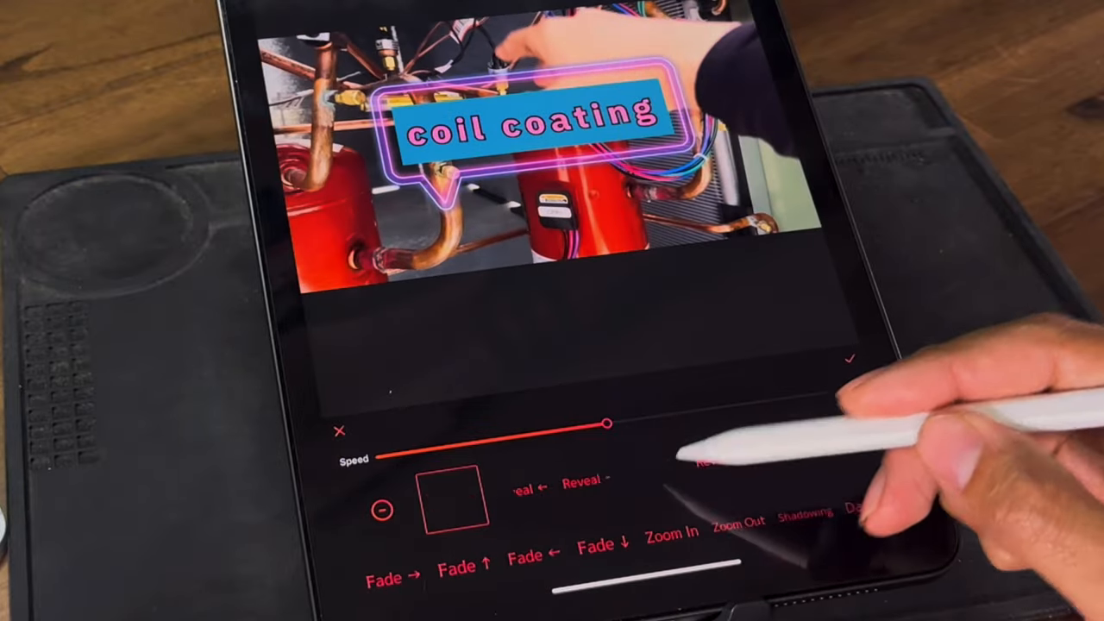
pyautogui.click(653, 469)
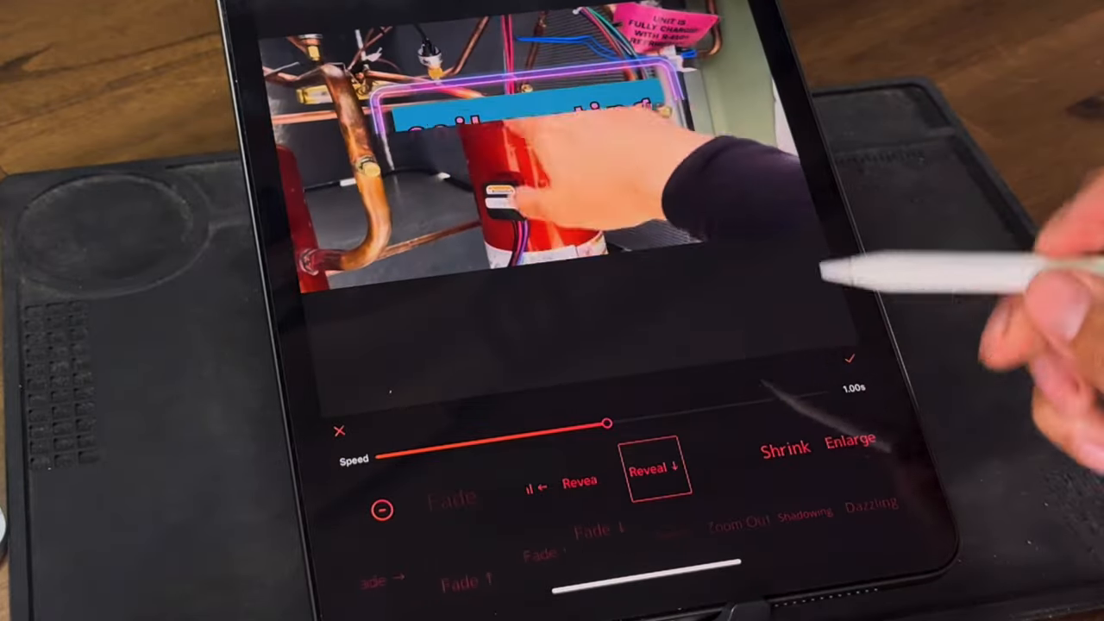
pyautogui.scroll(-3, 690, 518)
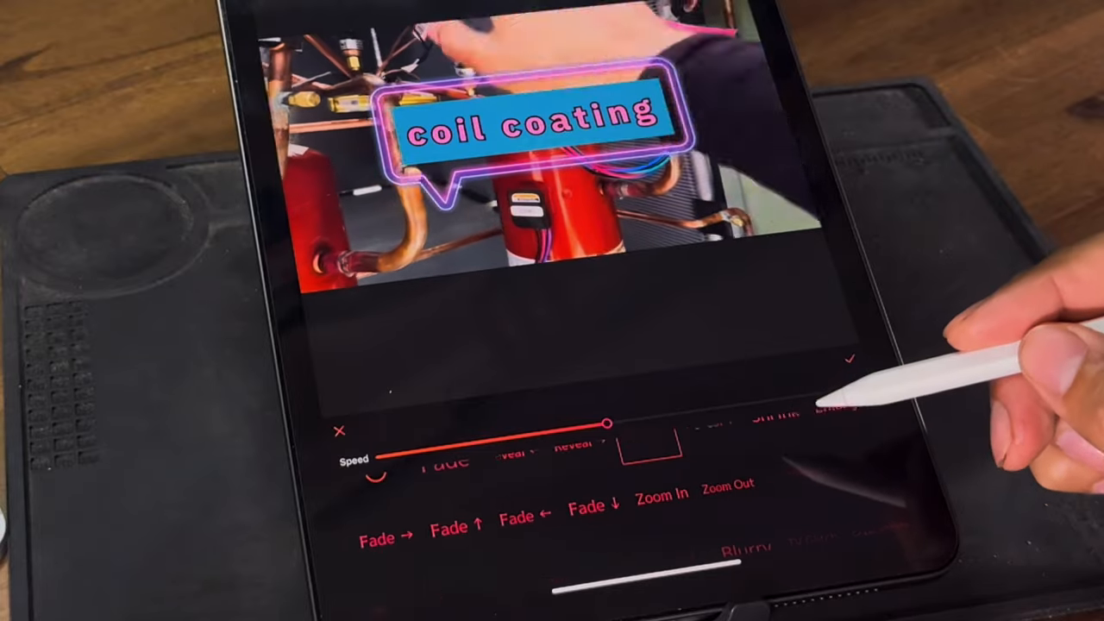
pyautogui.click(729, 489)
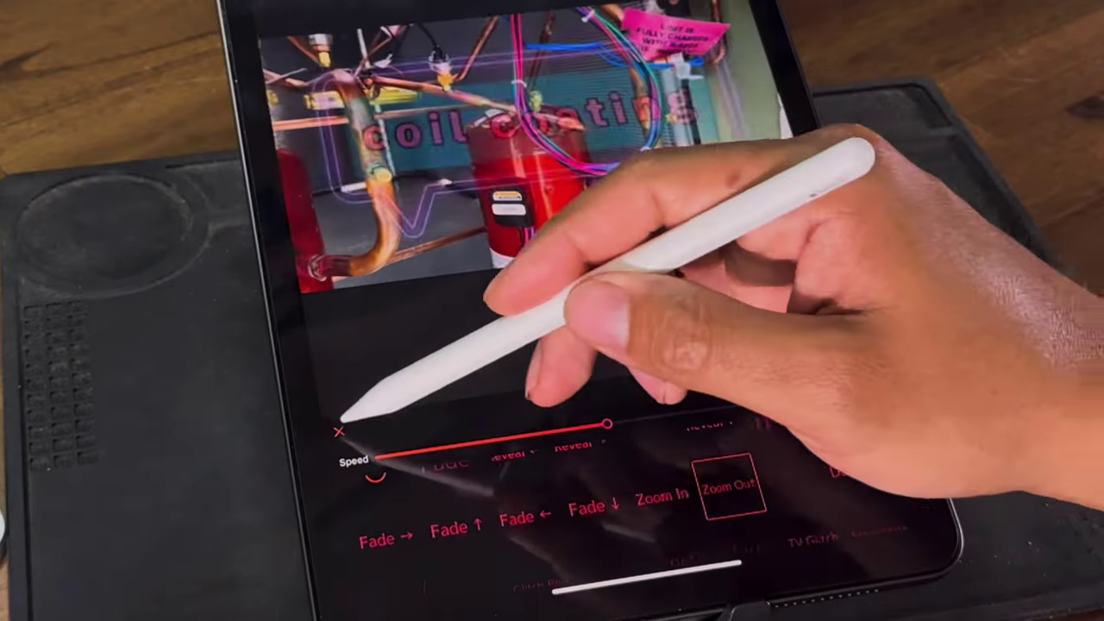
pyautogui.click(849, 361)
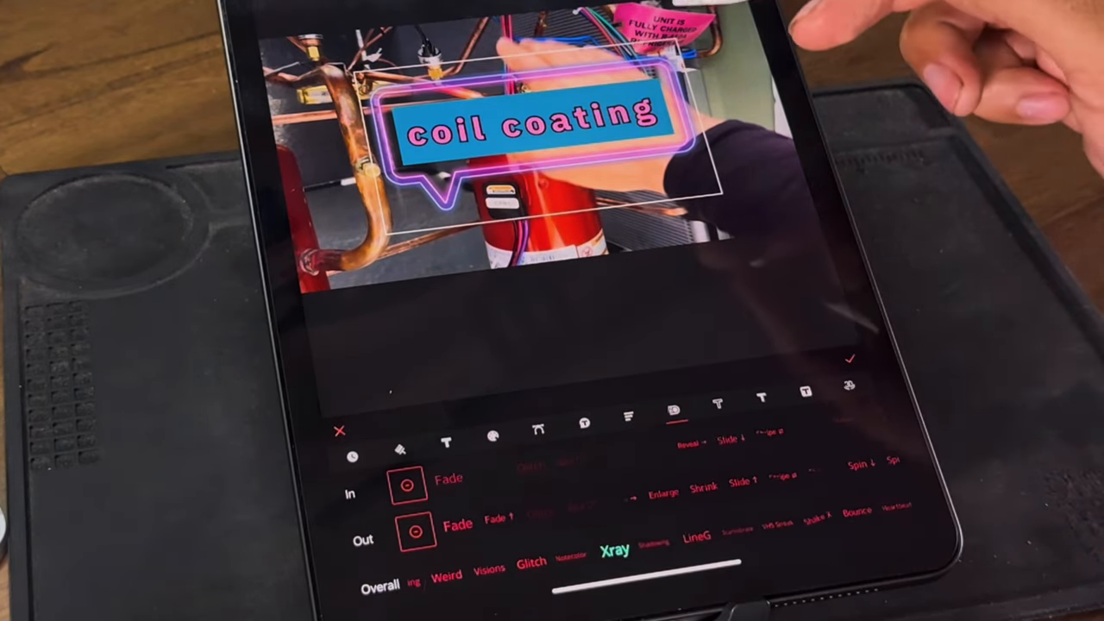
# - Apply the Xray overall animation to the caption
pyautogui.click(614, 550)
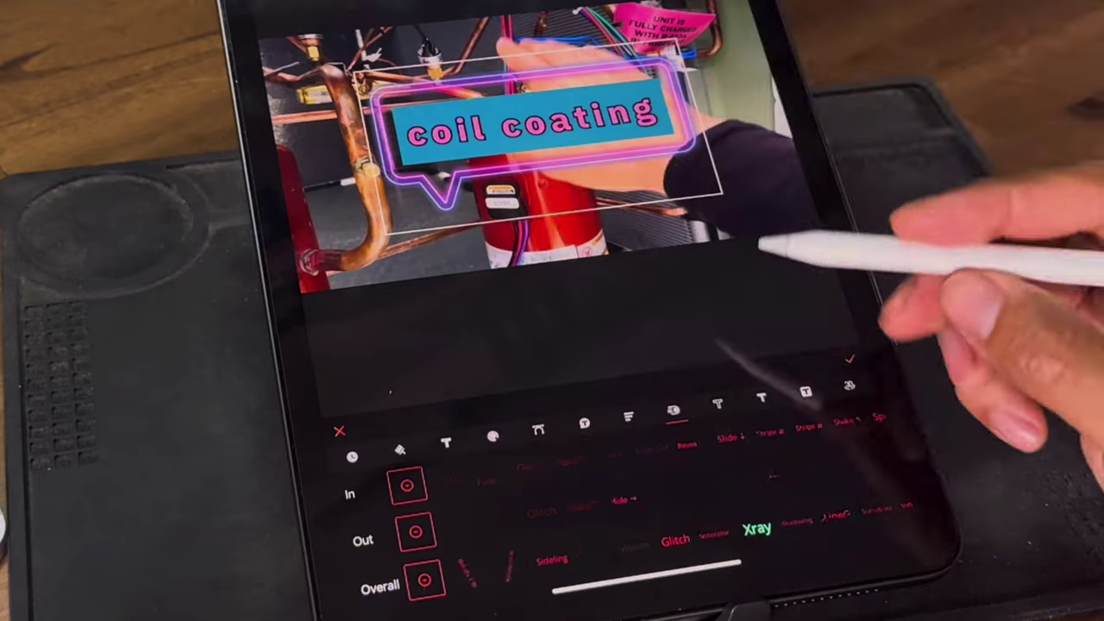
# - Remove the teal background block so the white lettering sits directly over the video
pyautogui.click(718, 406)
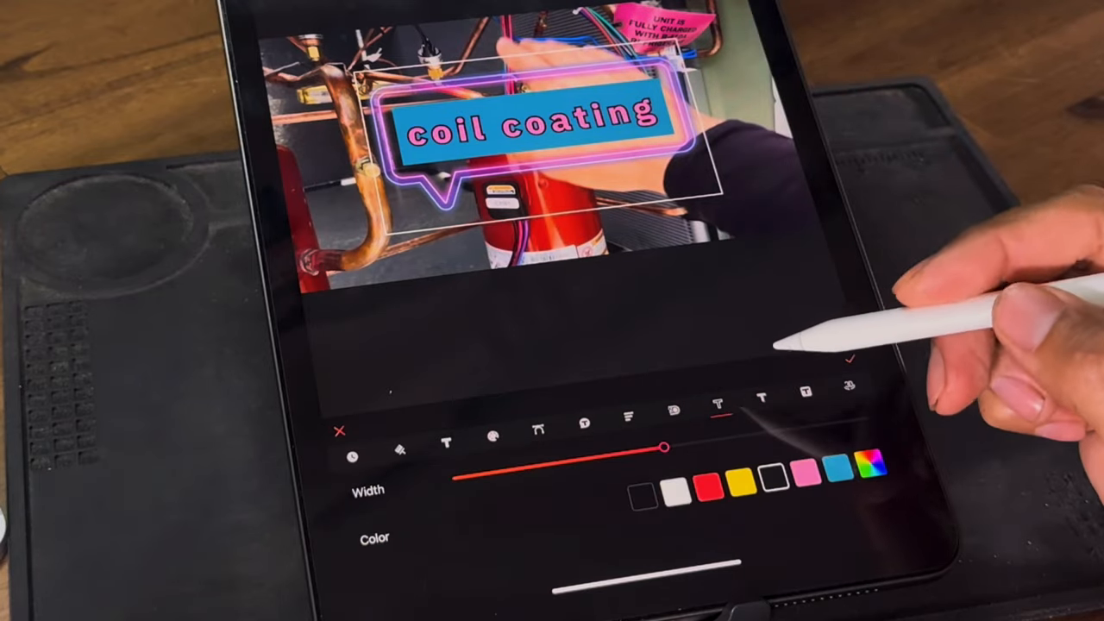
pyautogui.click(673, 410)
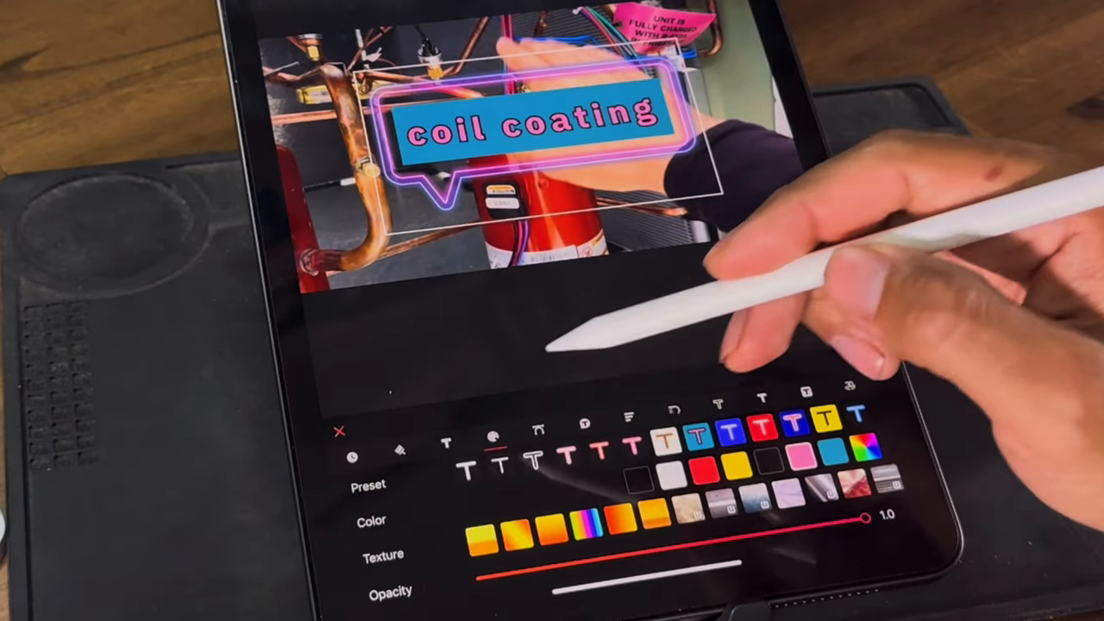
pyautogui.click(639, 479)
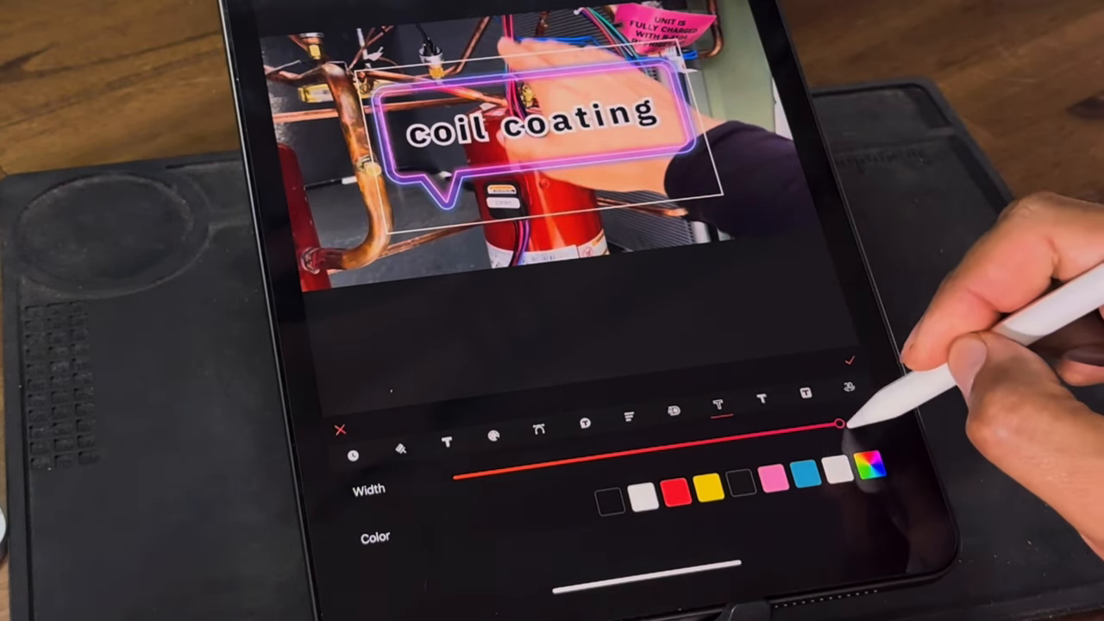
pyautogui.click(719, 408)
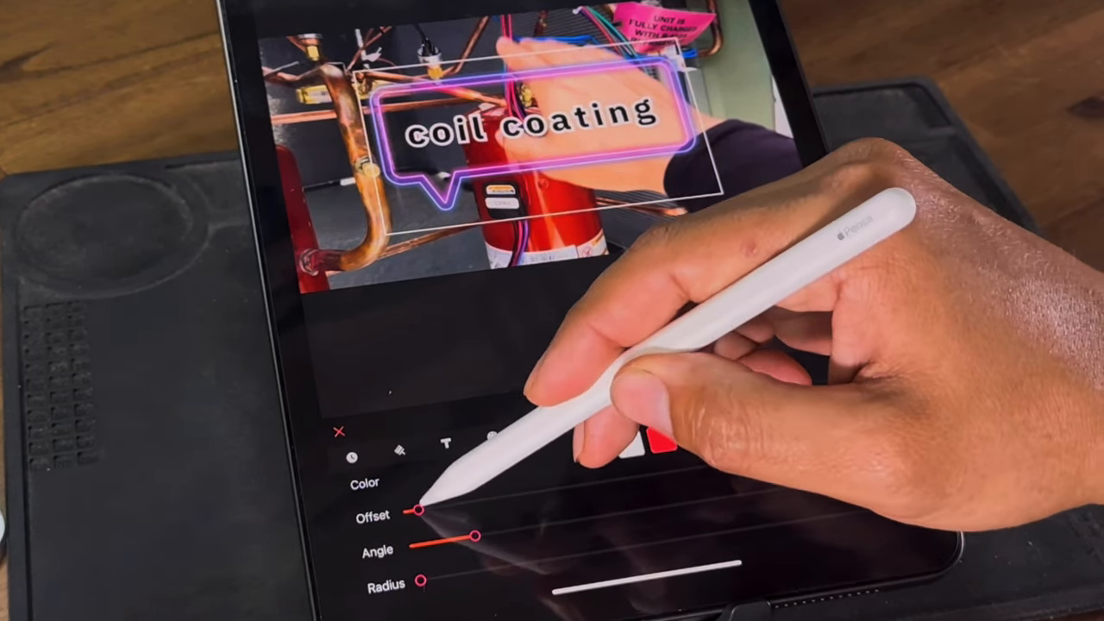
# - Push the text shadow's offset far from the lettering and raise its radius
pyautogui.moveTo(422, 512); pyautogui.dragTo(514, 499)
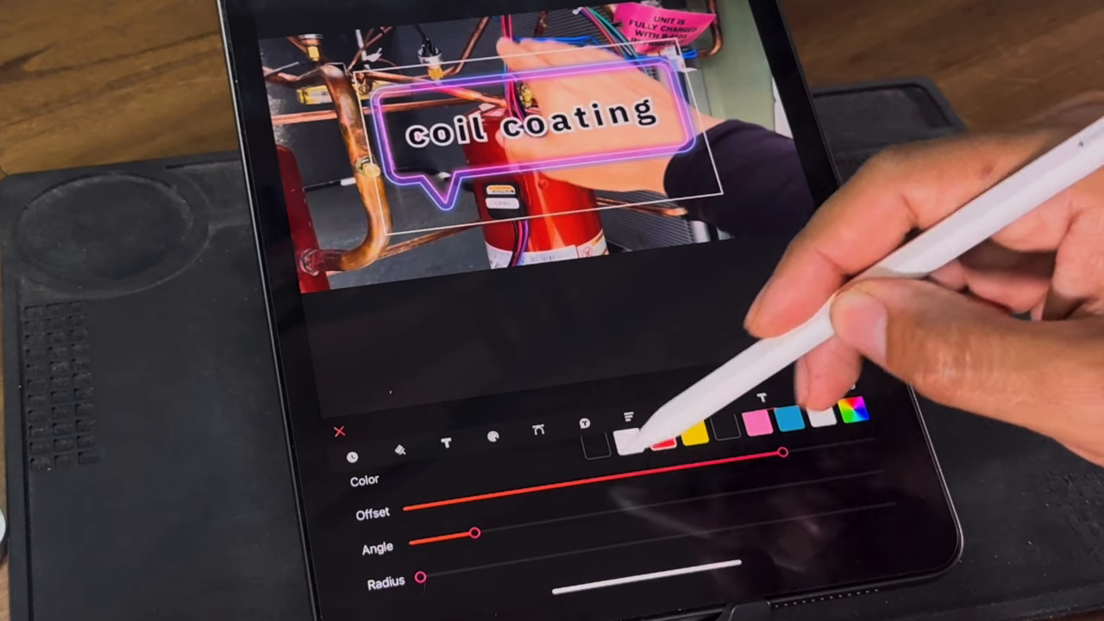
pyautogui.moveTo(420, 576); pyautogui.dragTo(554, 559)
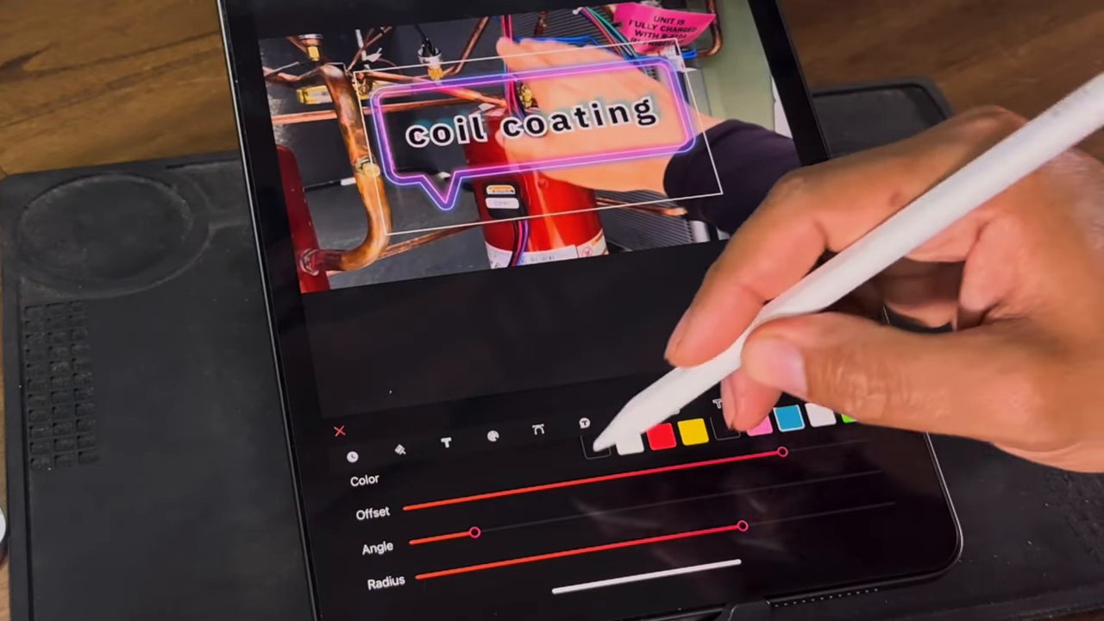
pyautogui.moveTo(477, 532); pyautogui.dragTo(752, 491)
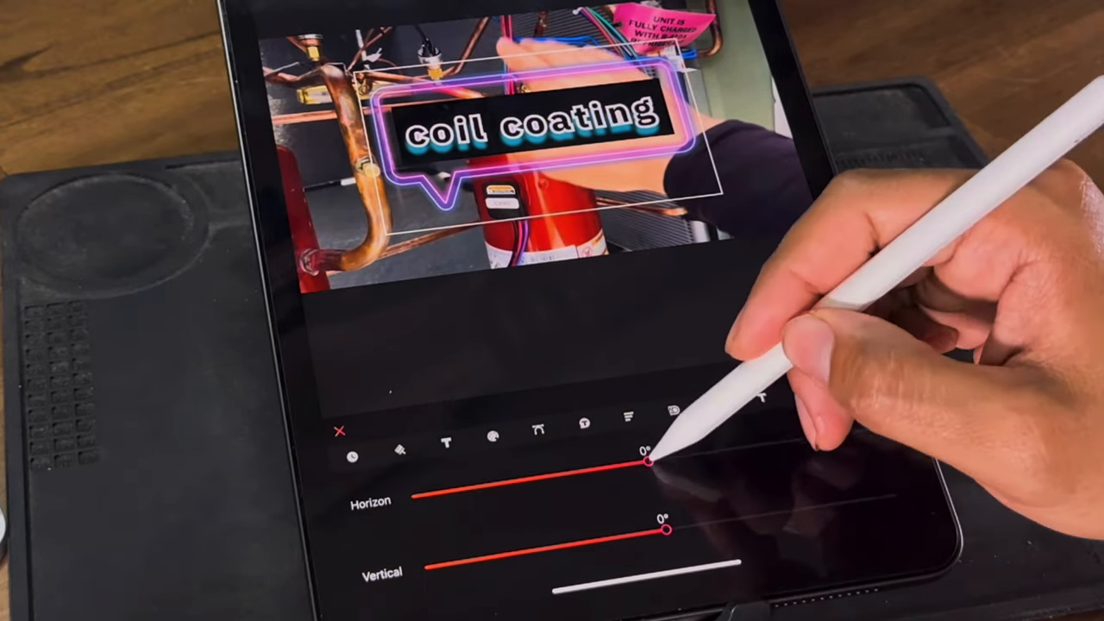
# - Tilt the caption in 3D, levelling the horizontal rotation then tilting it vertically
pyautogui.moveTo(649, 463); pyautogui.dragTo(752, 449)
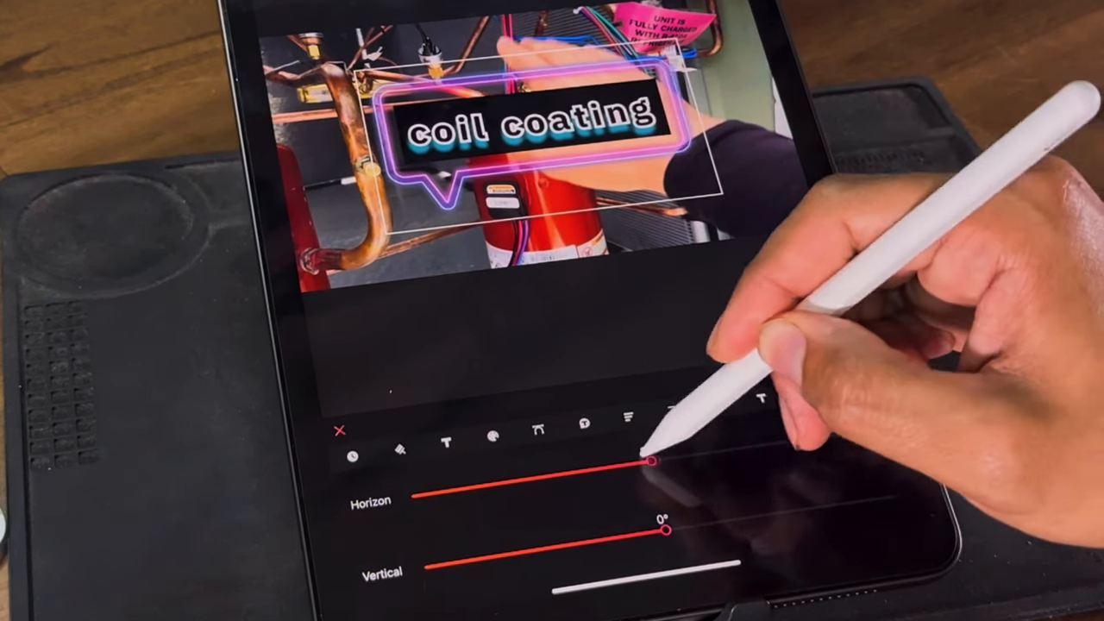
pyautogui.moveTo(785, 444); pyautogui.dragTo(649, 464)
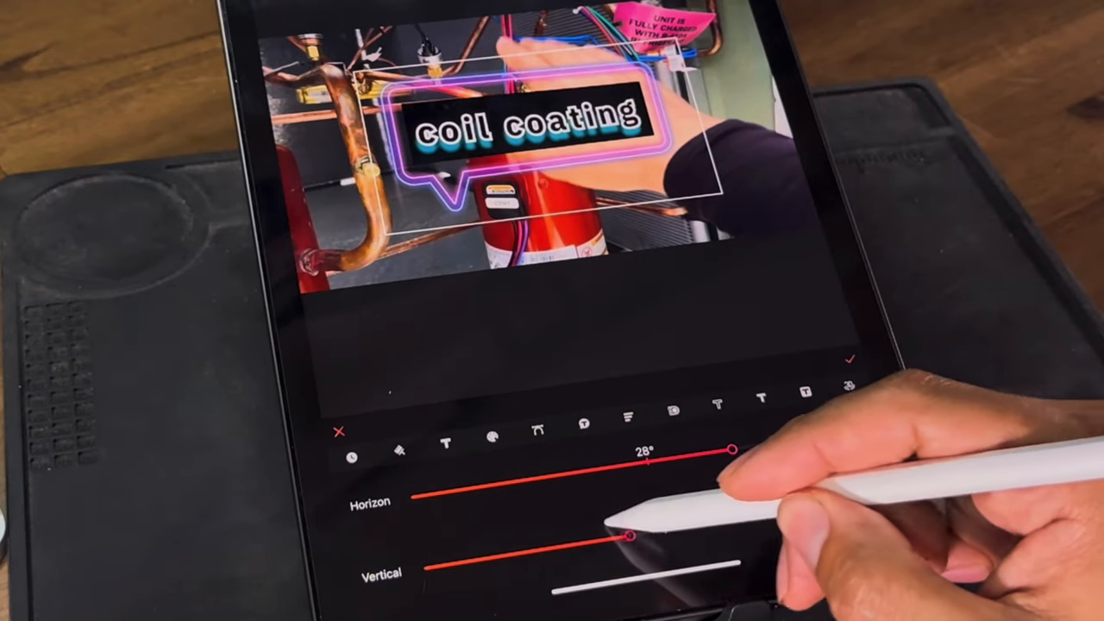
pyautogui.moveTo(664, 530)
pyautogui.mouseDown()
pyautogui.moveTo(531, 552)
pyautogui.moveTo(828, 509)
pyautogui.moveTo(558, 546)
pyautogui.mouseUp()
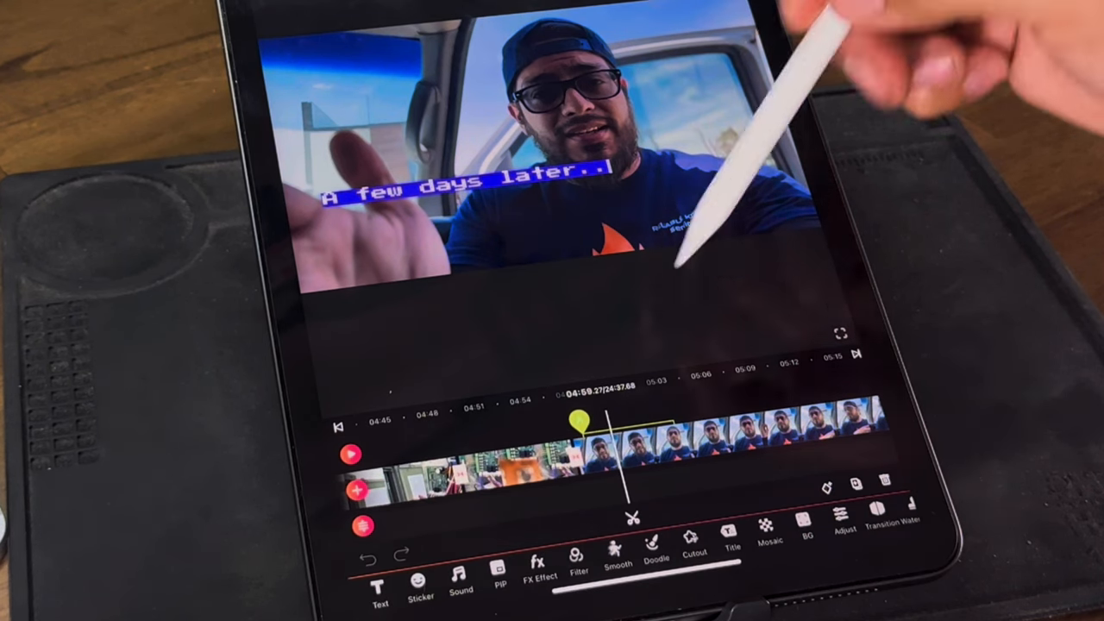
# - Select the 'A few days later..' title clip and open it for text editing
pyautogui.click(621, 487)
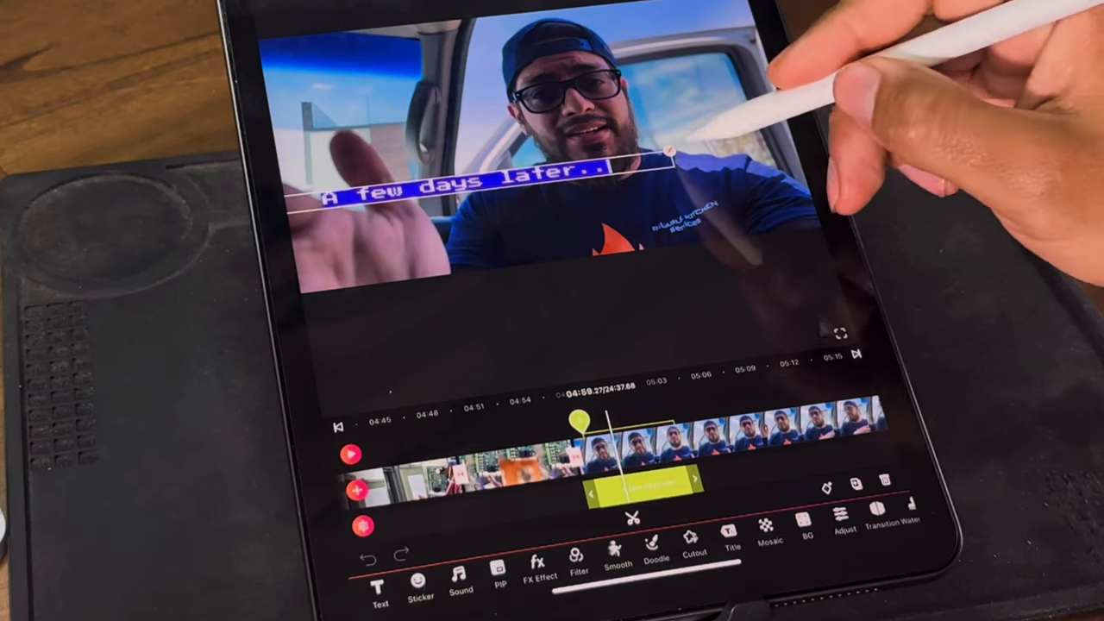
pyautogui.doubleClick(483, 185)
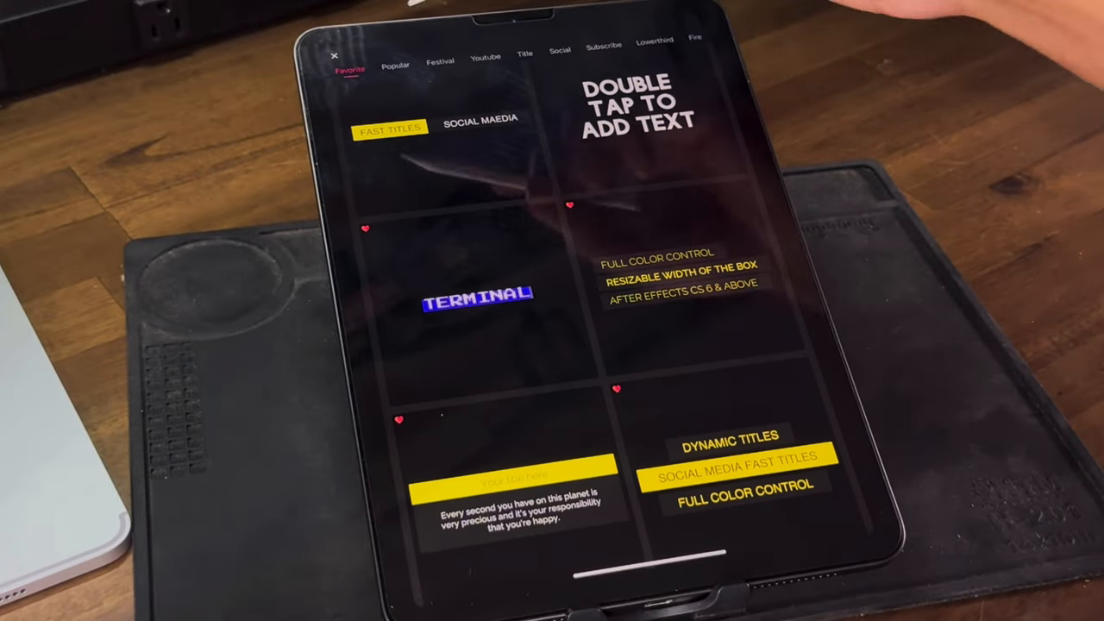
pyautogui.scroll(-5, 690, 302)
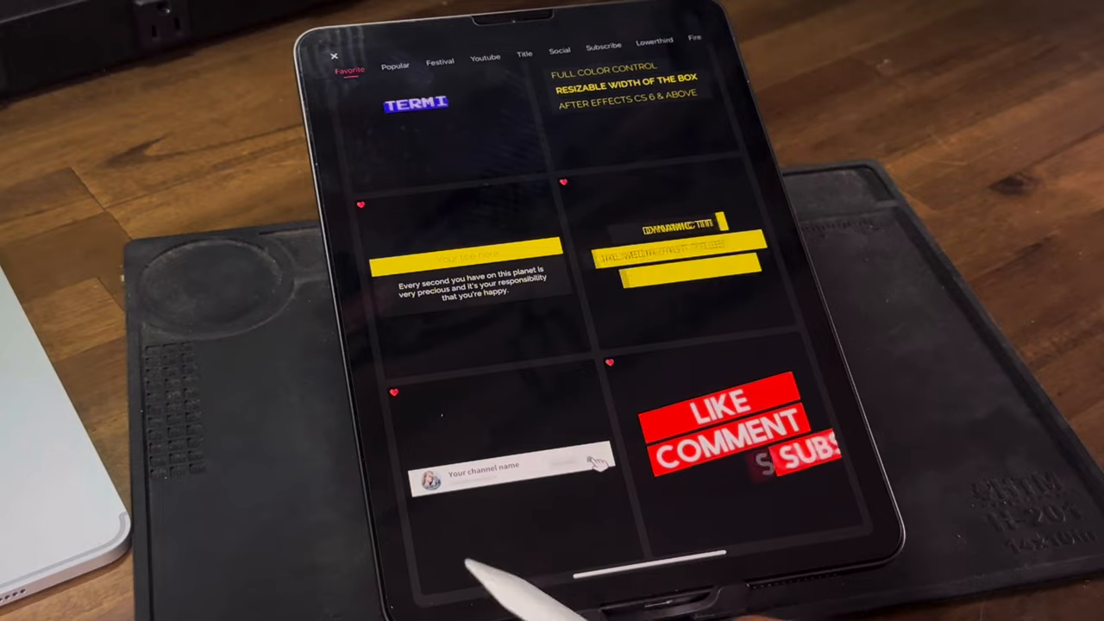
pyautogui.scroll(4, 733, 302)
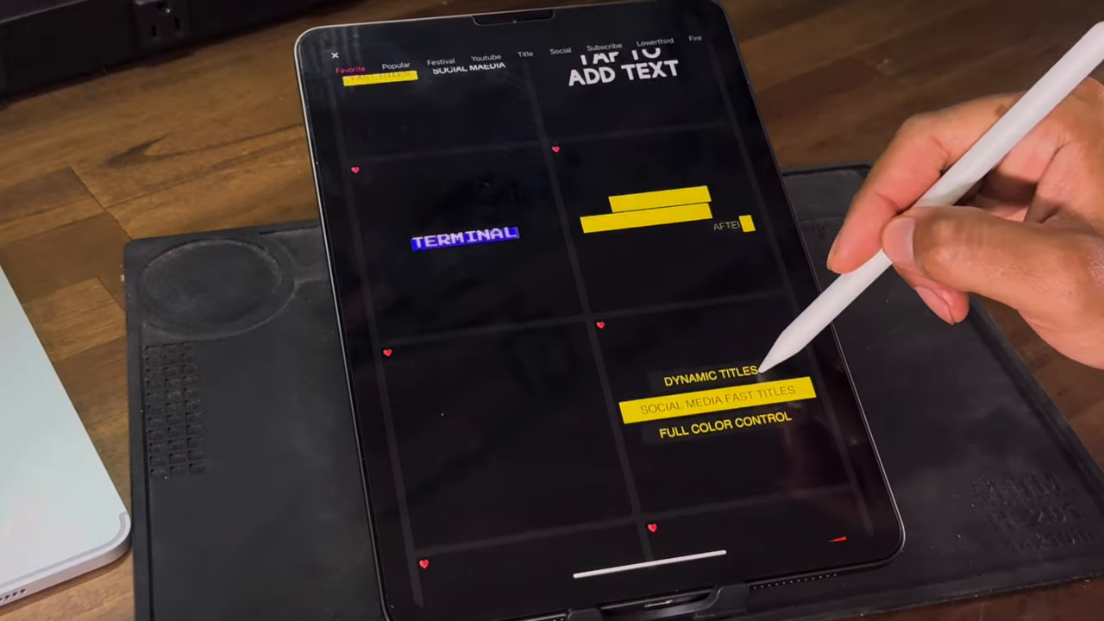
pyautogui.scroll(4, 733, 259)
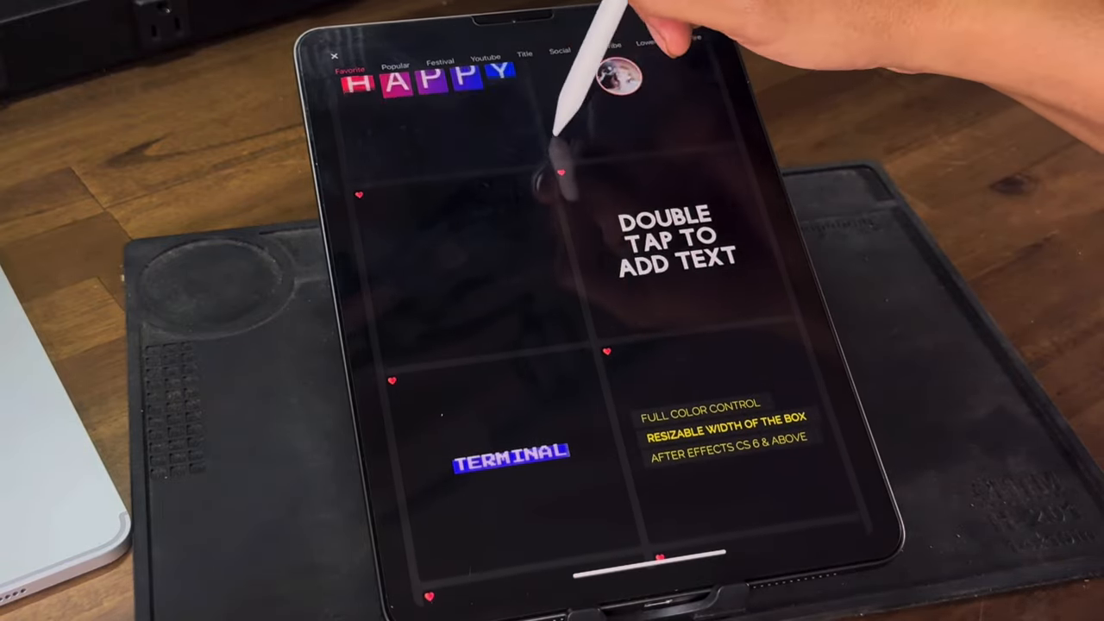
pyautogui.scroll(3, 561, 216)
# - Browse the Popular title templates such as SPORT OPENER, BIG SALE, SWIPE UP and BANG!!!
pyautogui.click(395, 66)
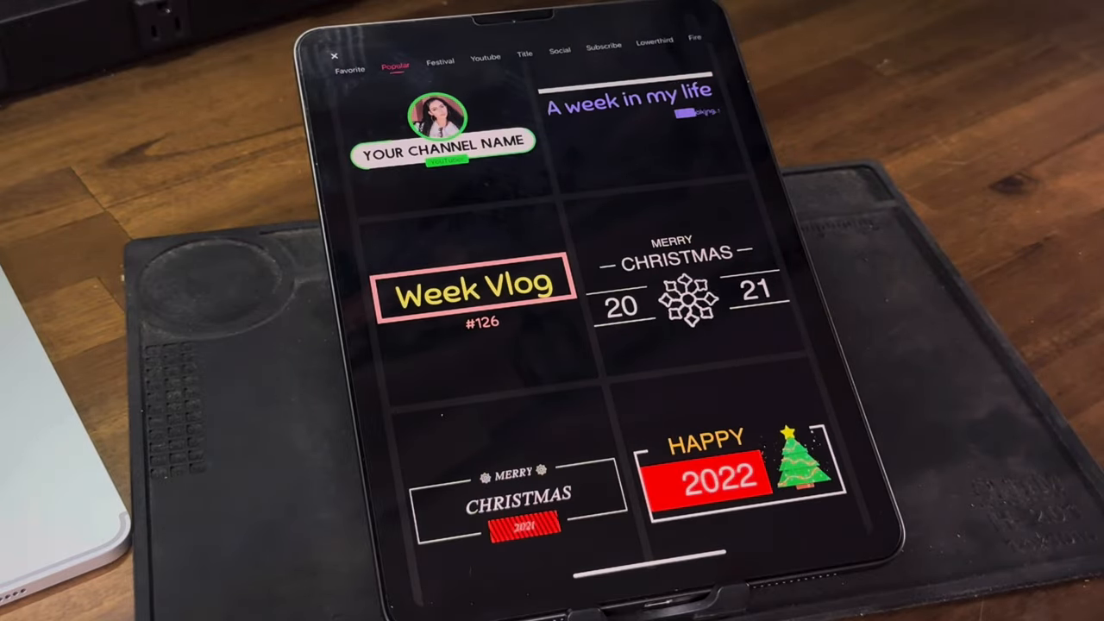
pyautogui.scroll(-5, 733, 301)
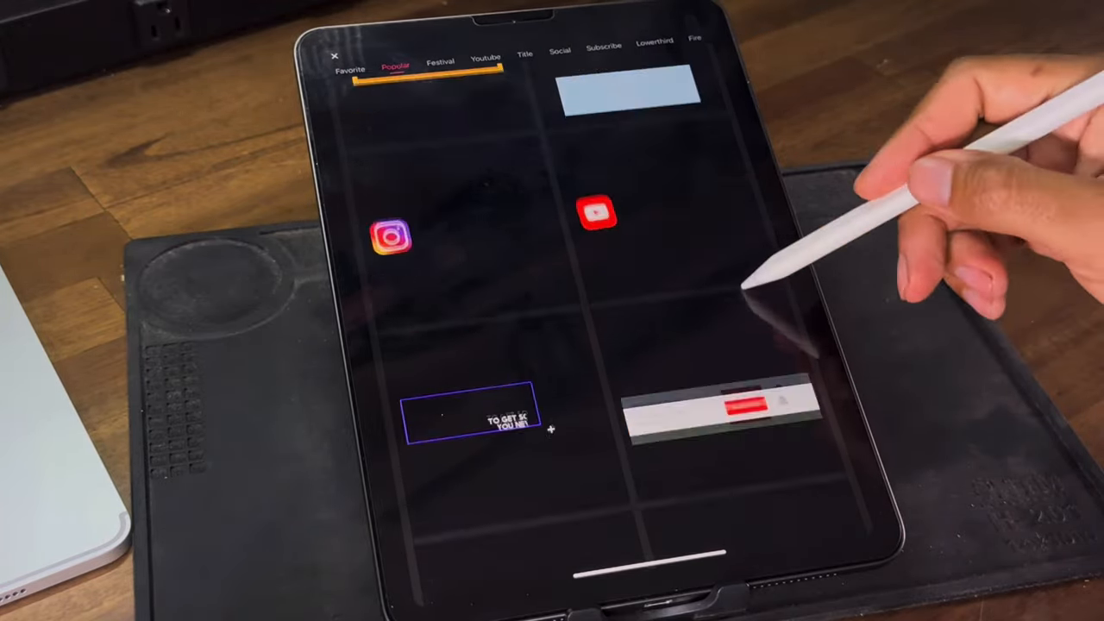
pyautogui.scroll(-5, 741, 345)
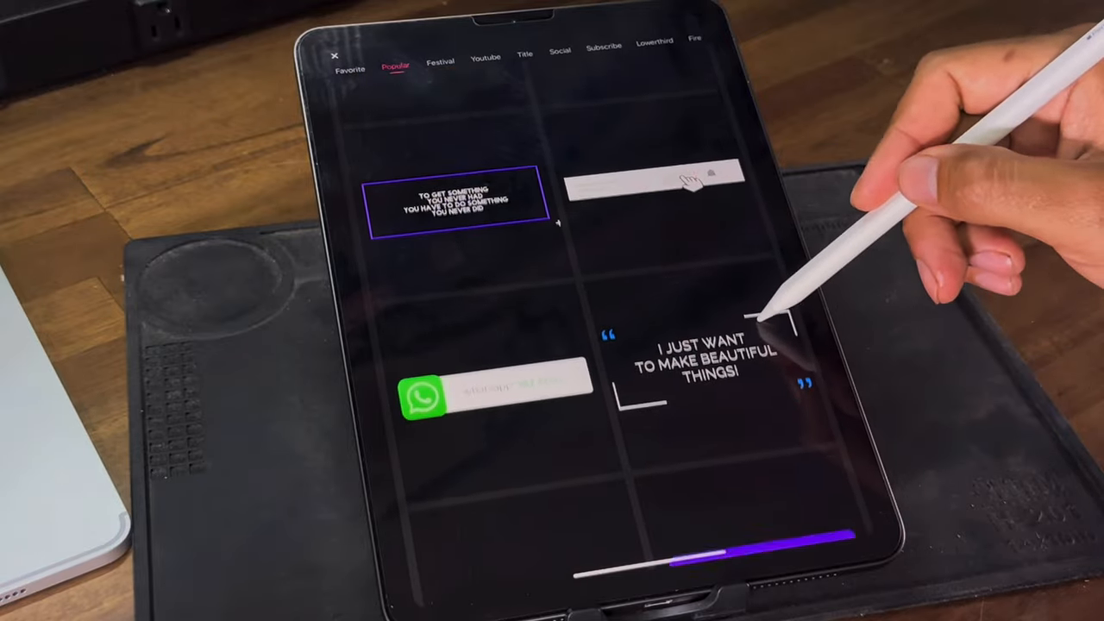
pyautogui.scroll(-5, 759, 314)
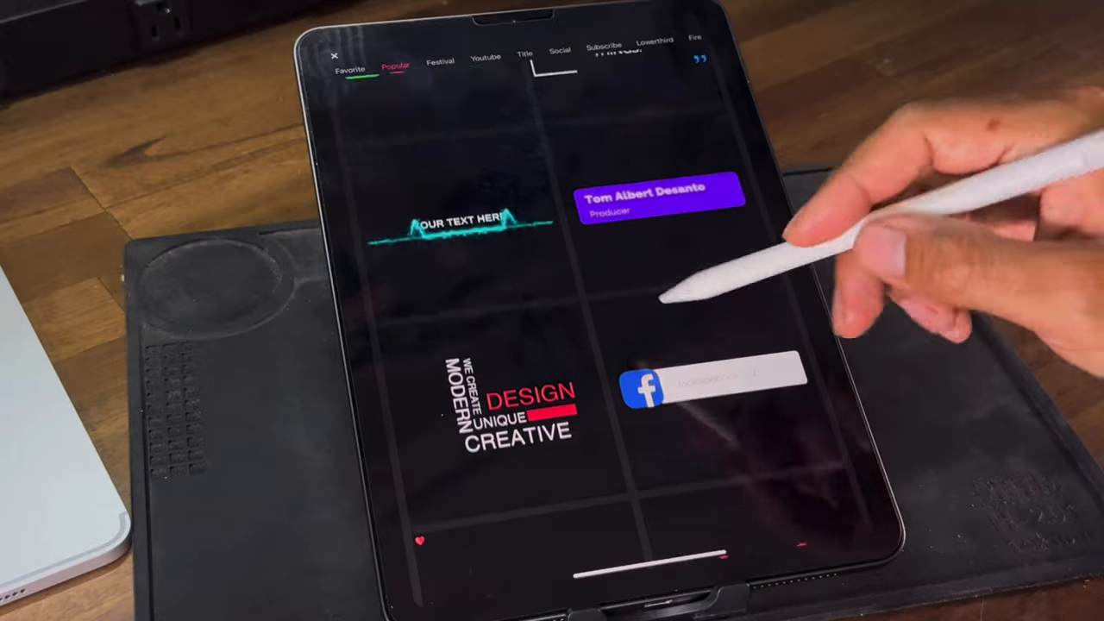
pyautogui.scroll(-2, 759, 414)
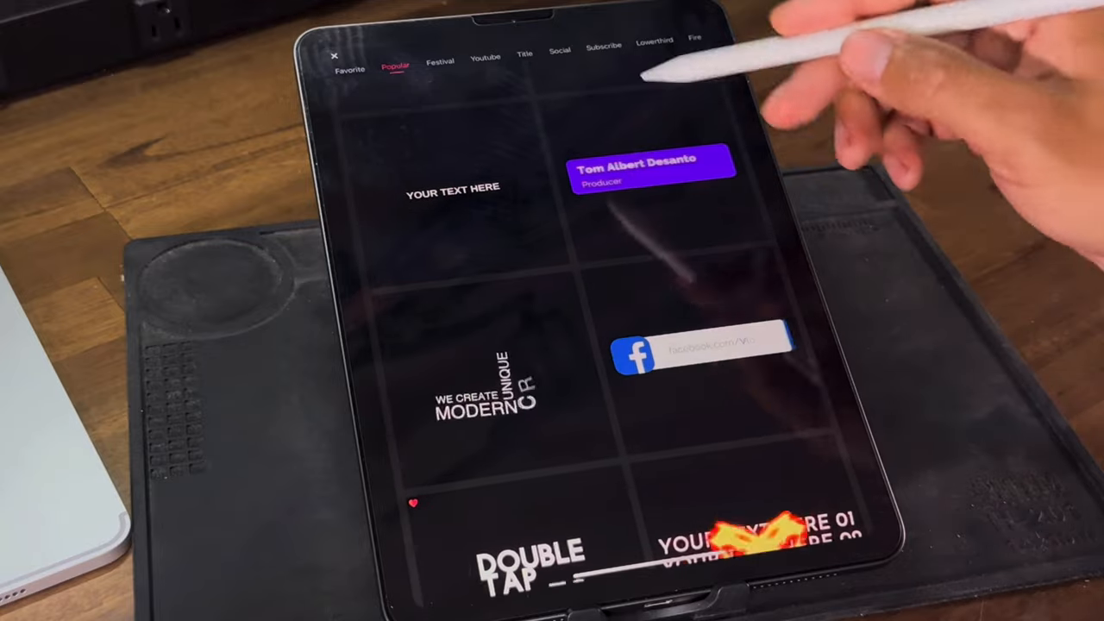
pyautogui.scroll(3, 741, 173)
pyautogui.scroll(4, 681, 202)
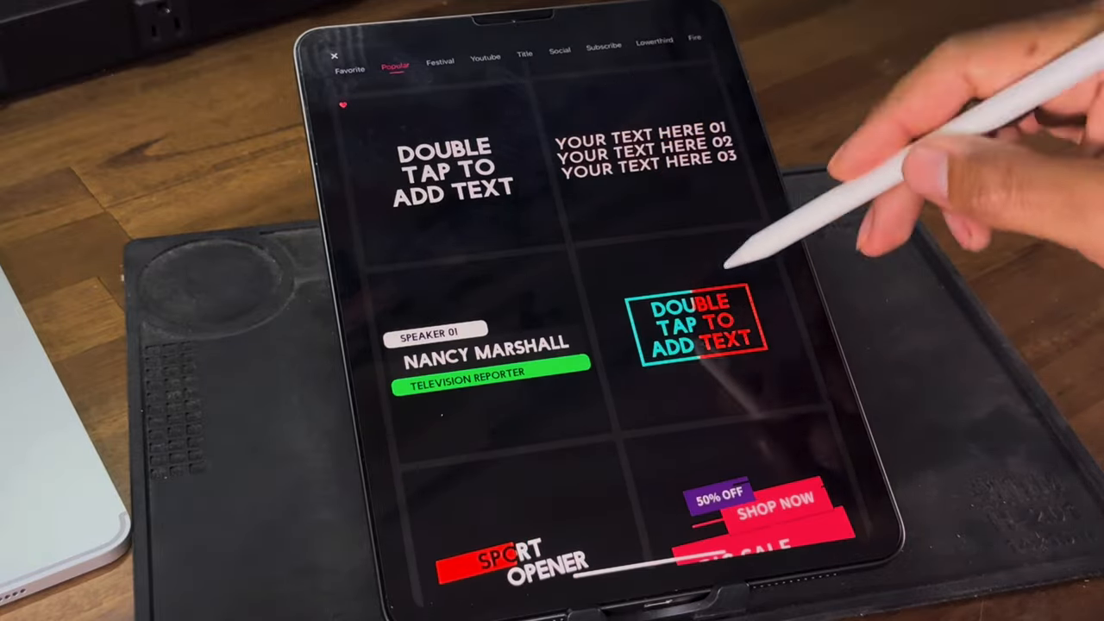
pyautogui.scroll(-4, 742, 388)
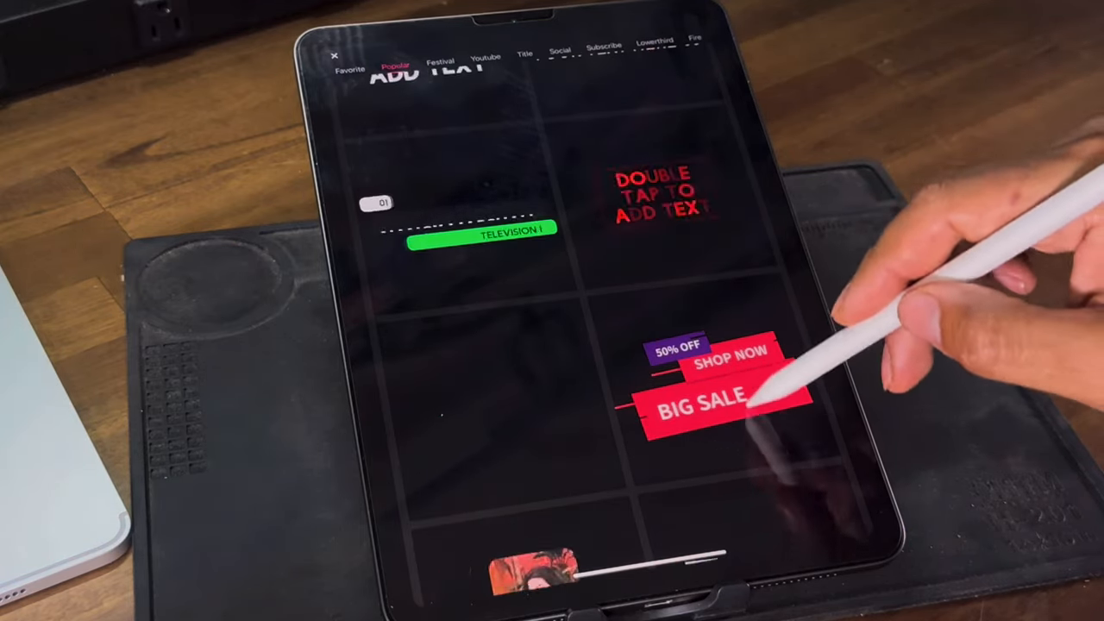
pyautogui.scroll(-4, 750, 388)
pyautogui.scroll(-3, 751, 406)
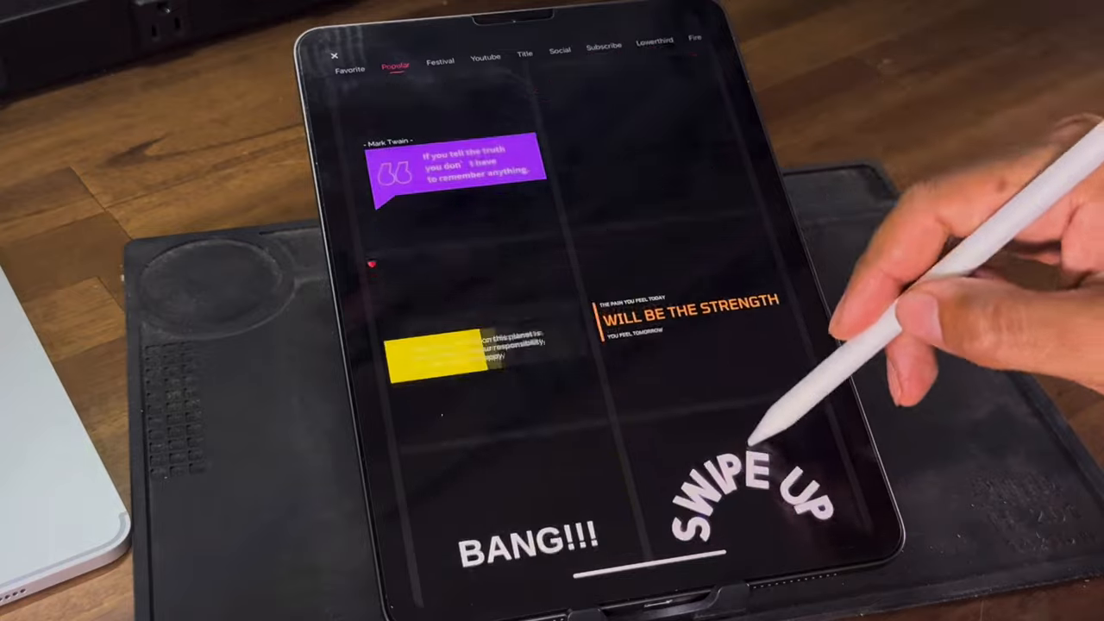
pyautogui.scroll(-4, 750, 345)
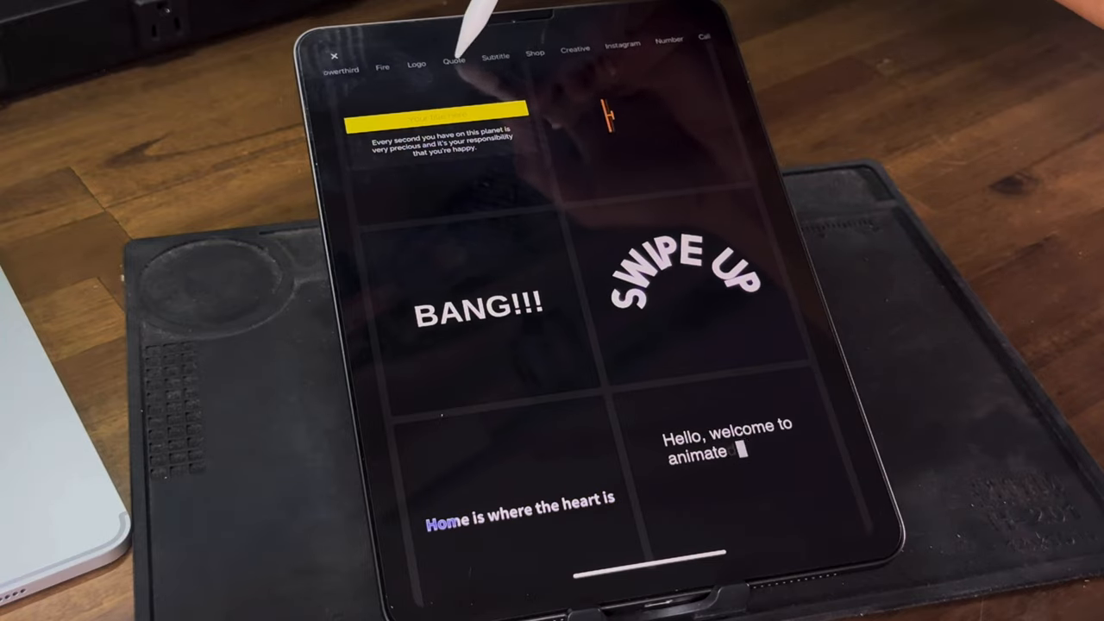
pyautogui.scroll(-4, 750, 345)
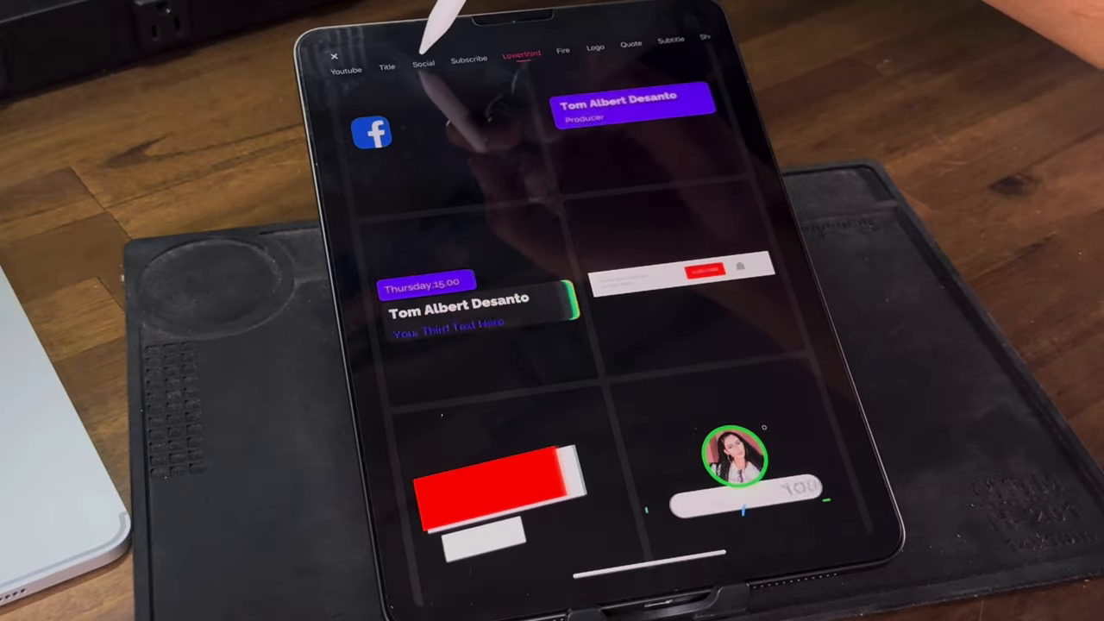
# - Browse the Social, Youtube and Shop template tabs, ending on the shop and sale title designs
pyautogui.click(424, 62)
pyautogui.scroll(-5, 690, 345)
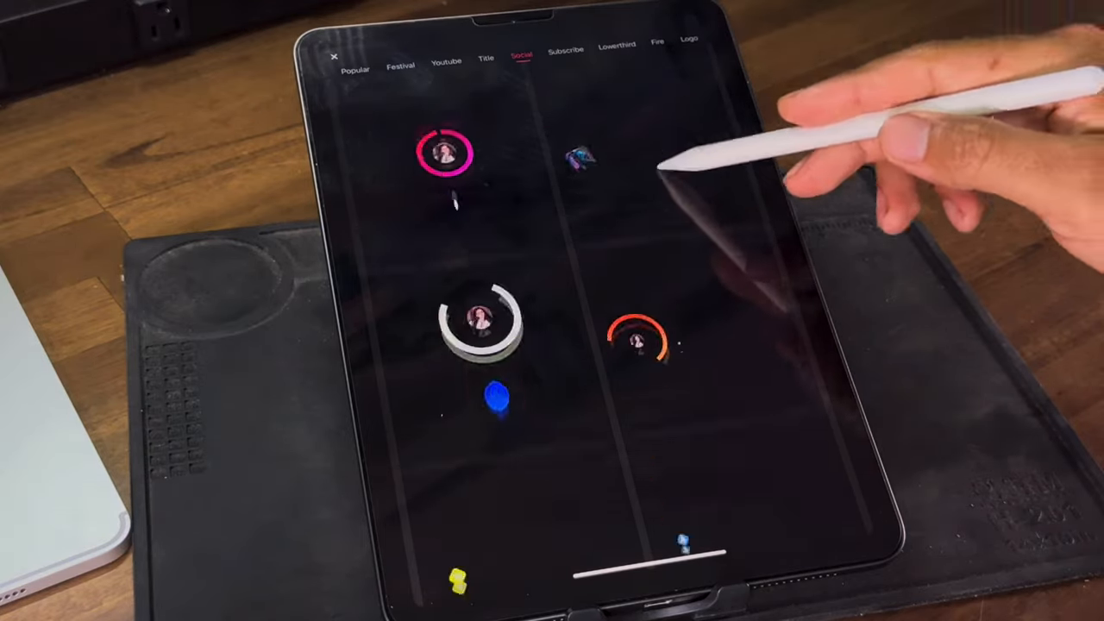
pyautogui.scroll(-5, 656, 345)
pyautogui.scroll(-4, 656, 302)
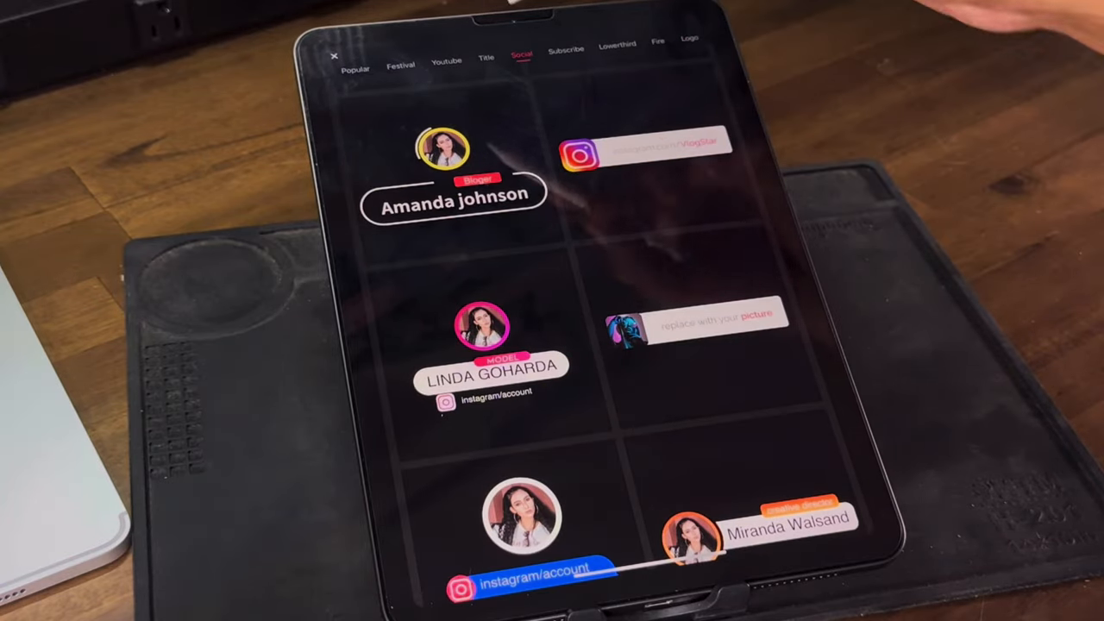
pyautogui.click(486, 59)
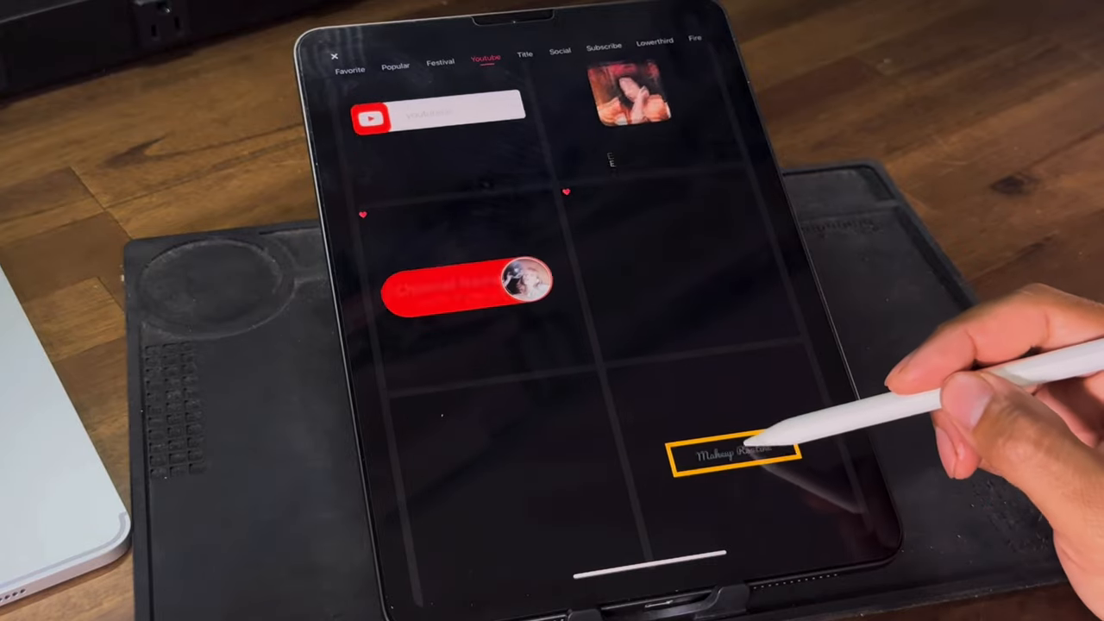
pyautogui.scroll(-4, 733, 475)
pyautogui.scroll(-8, 733, 431)
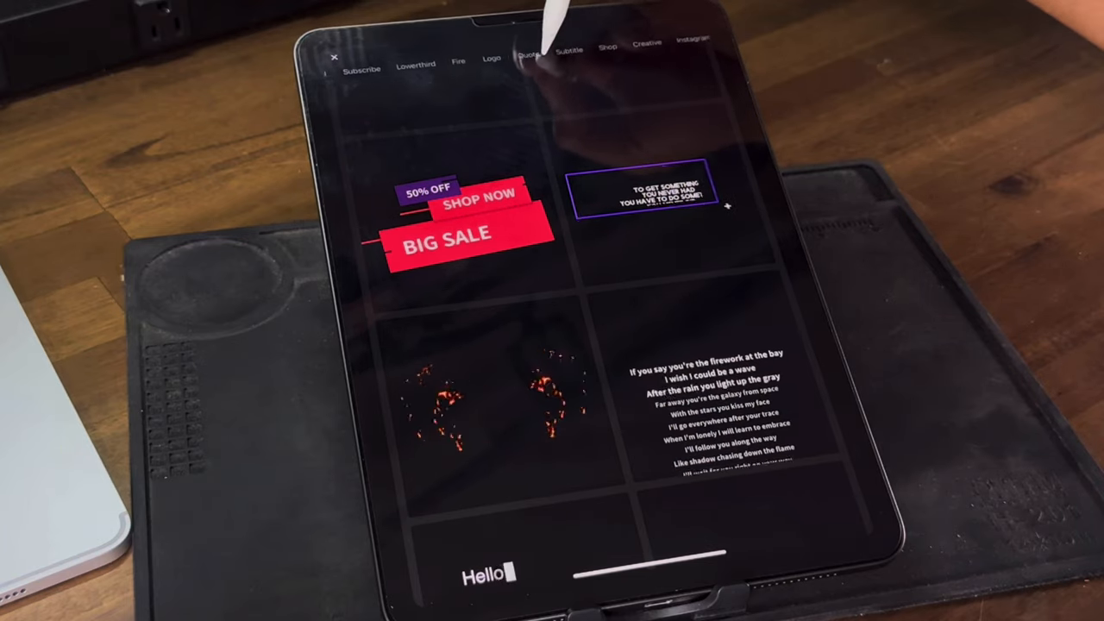
pyautogui.click(606, 45)
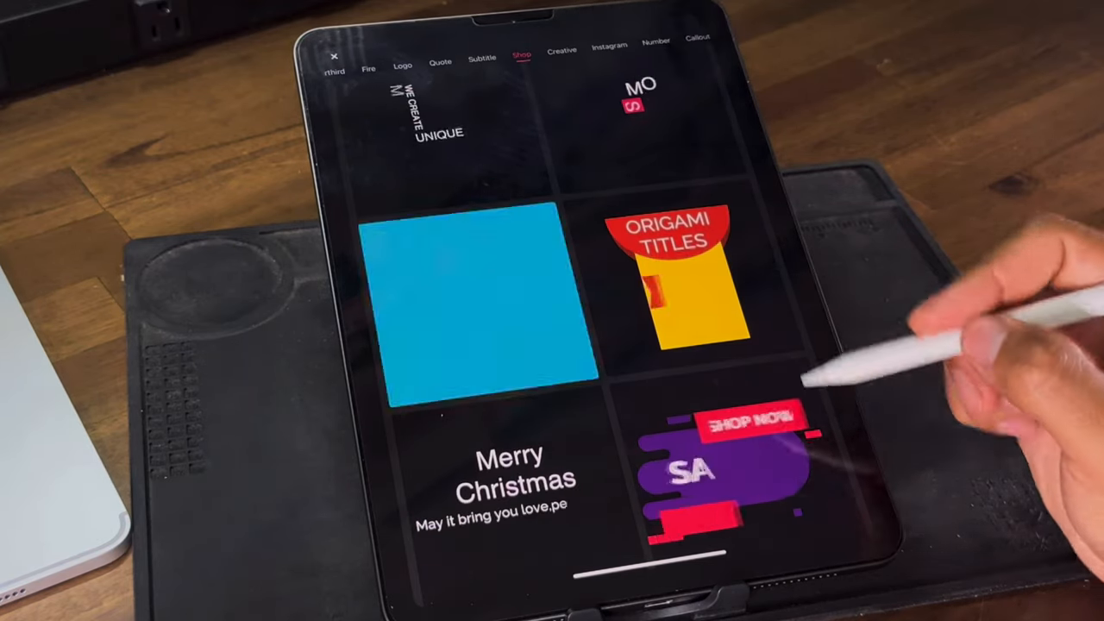
pyautogui.scroll(-6, 802, 465)
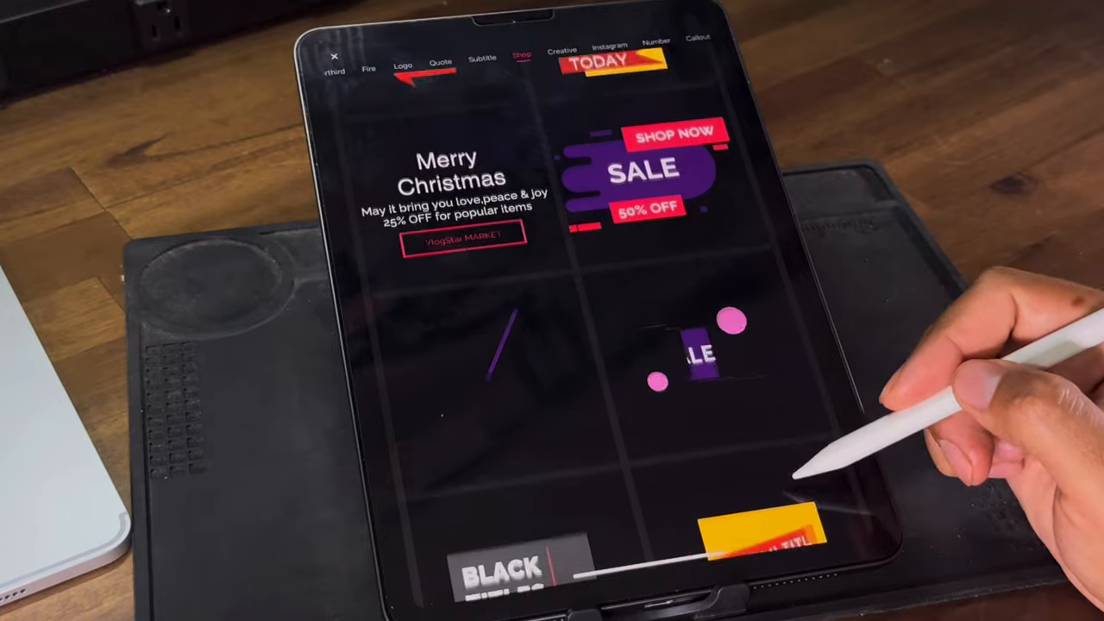
pyautogui.scroll(-8, 803, 470)
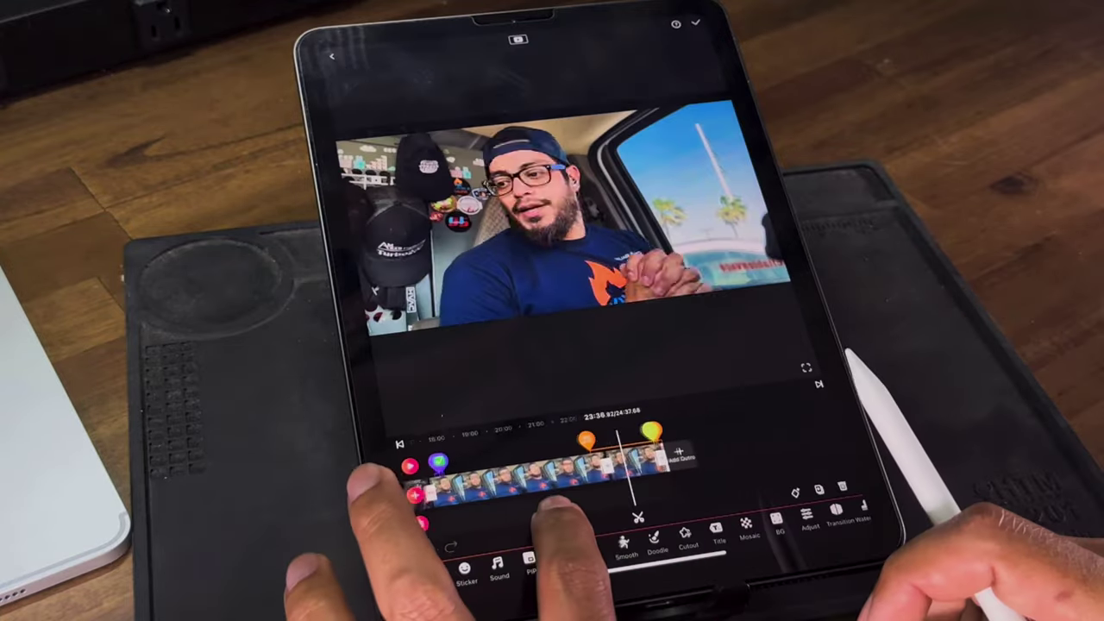
# - Scrub the timeline to the end of the vlog and select the 'Thanks for watching' outro clip
pyautogui.moveTo(552, 505); pyautogui.dragTo(569, 504)
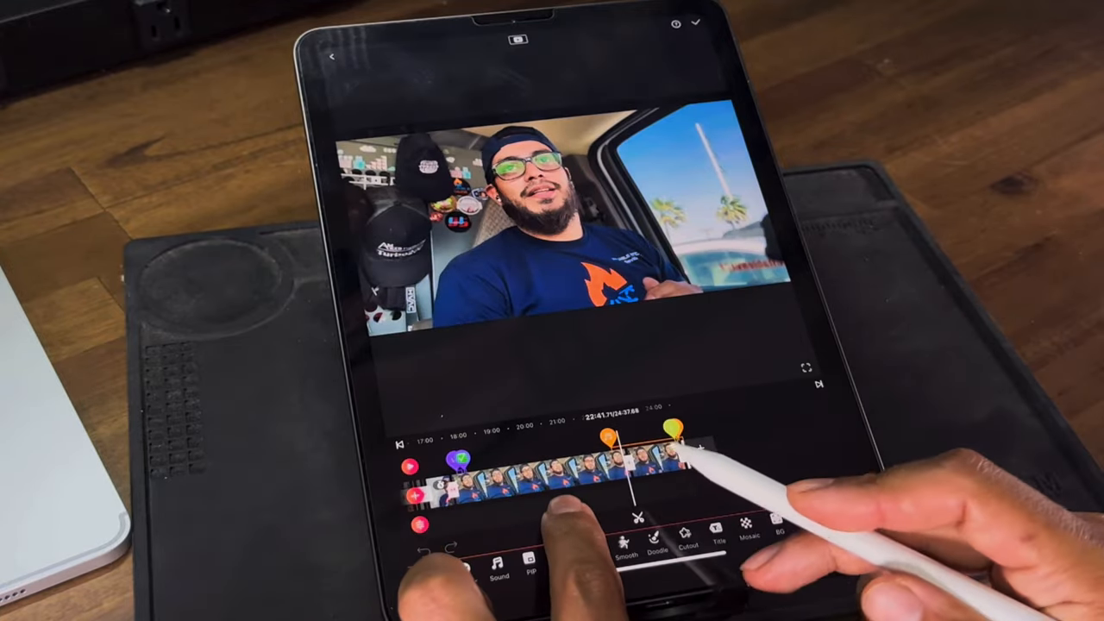
pyautogui.scroll(5, 604, 470)
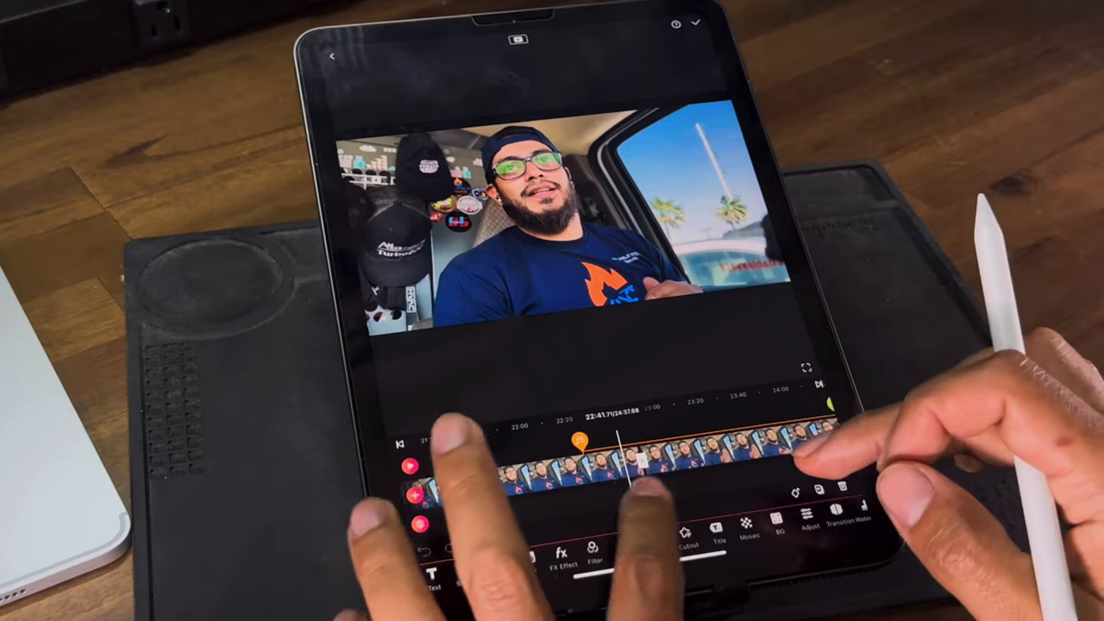
pyautogui.moveTo(656, 470); pyautogui.dragTo(509, 483)
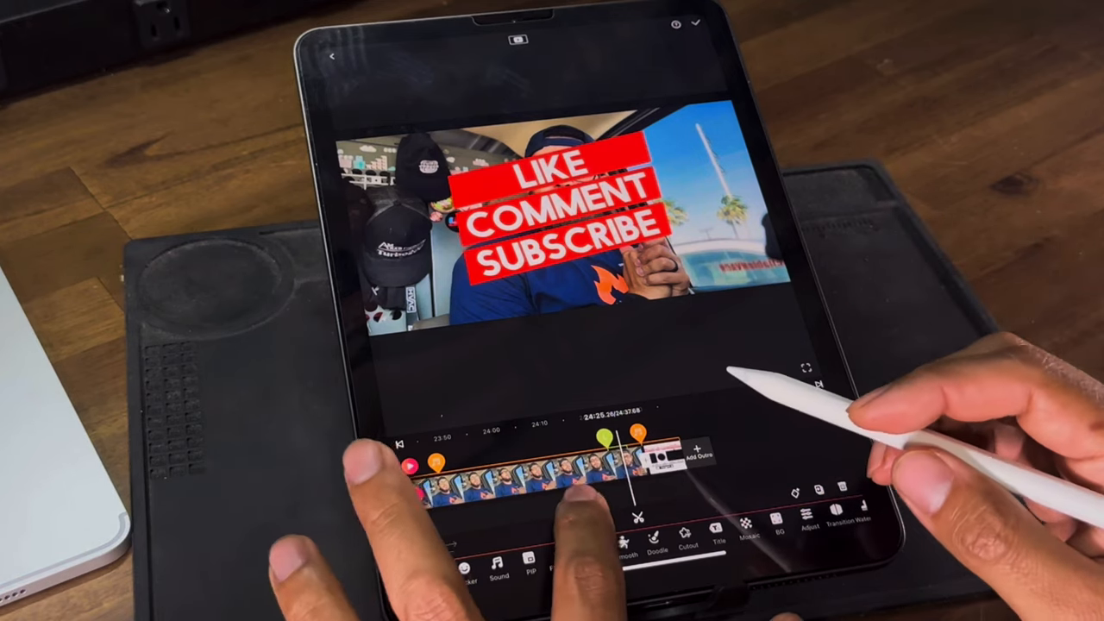
pyautogui.click(660, 462)
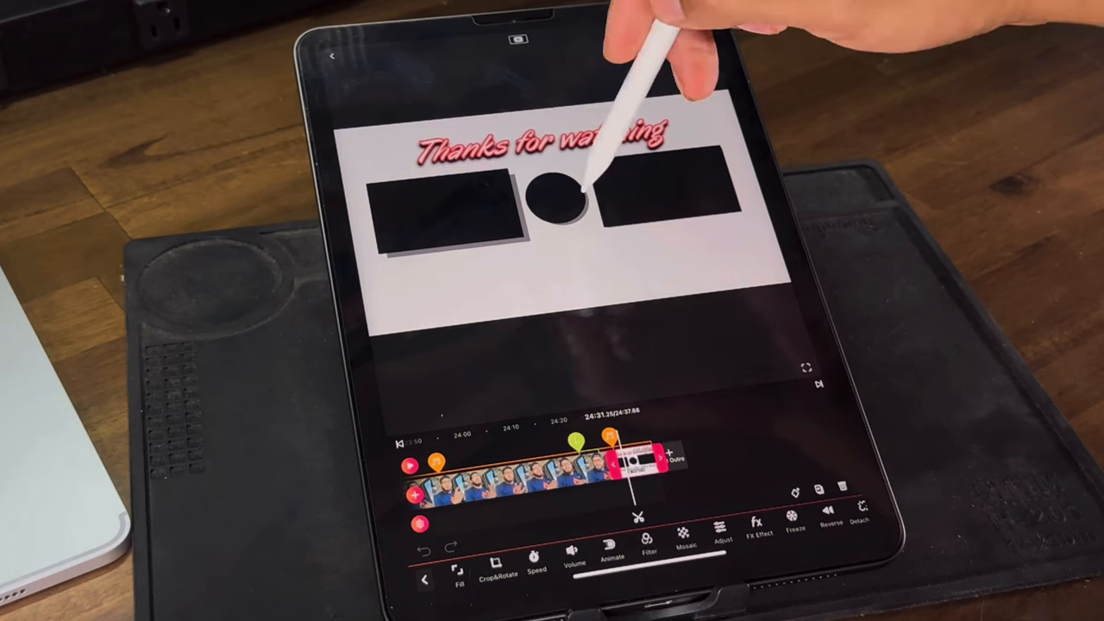
# - Deselect the outro and scrub through the end card to watch its elements animate in, stopping just before it
pyautogui.click(682, 185)
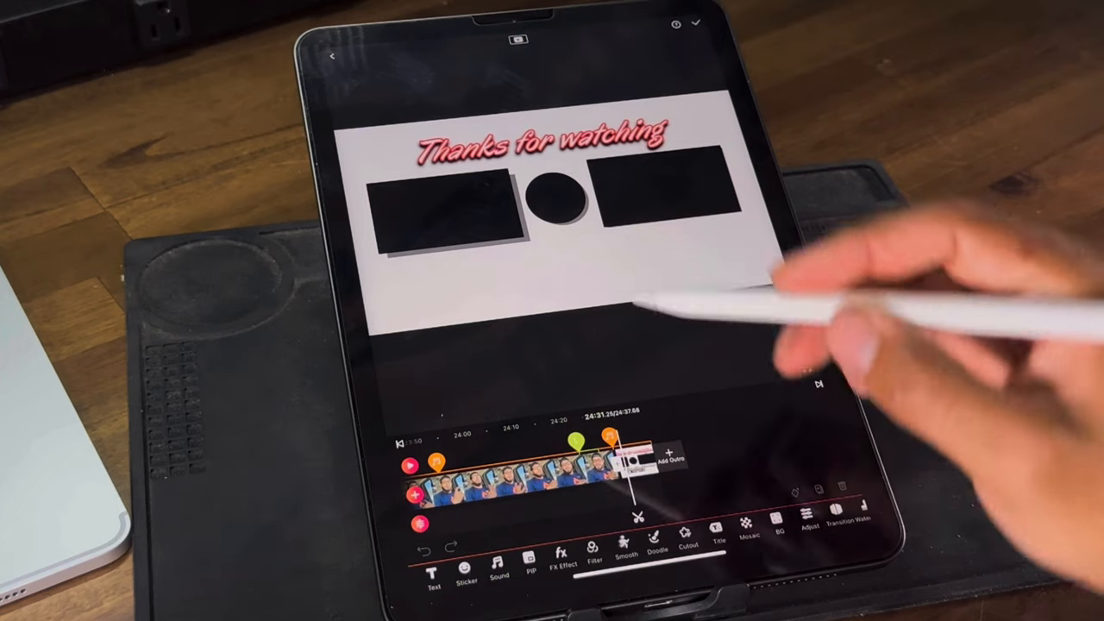
pyautogui.moveTo(672, 483); pyautogui.dragTo(638, 483)
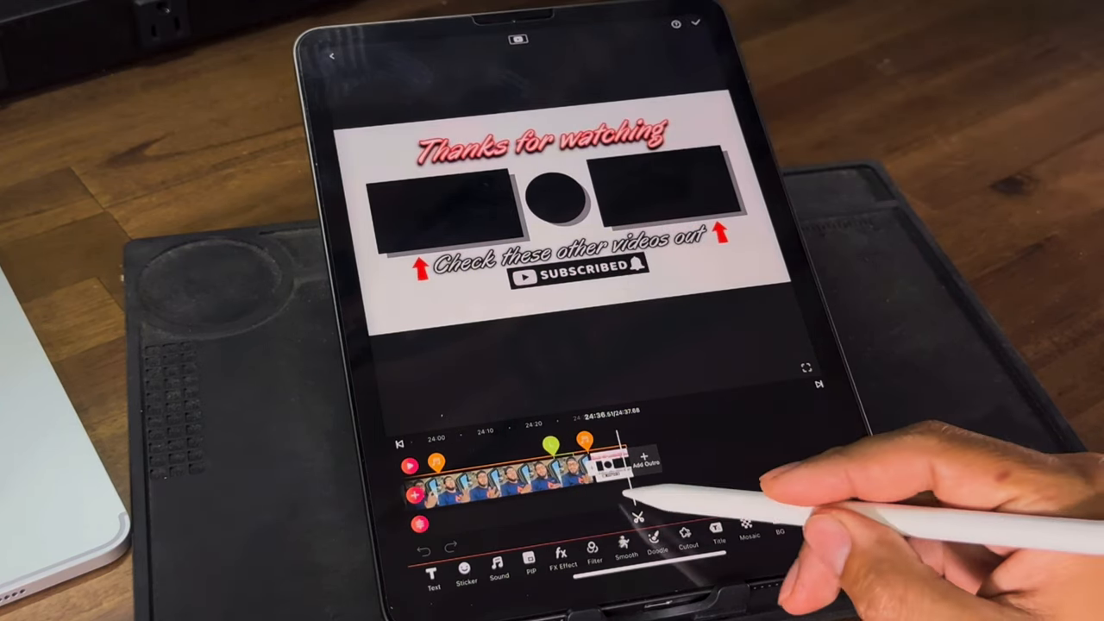
pyautogui.moveTo(656, 492); pyautogui.dragTo(638, 496)
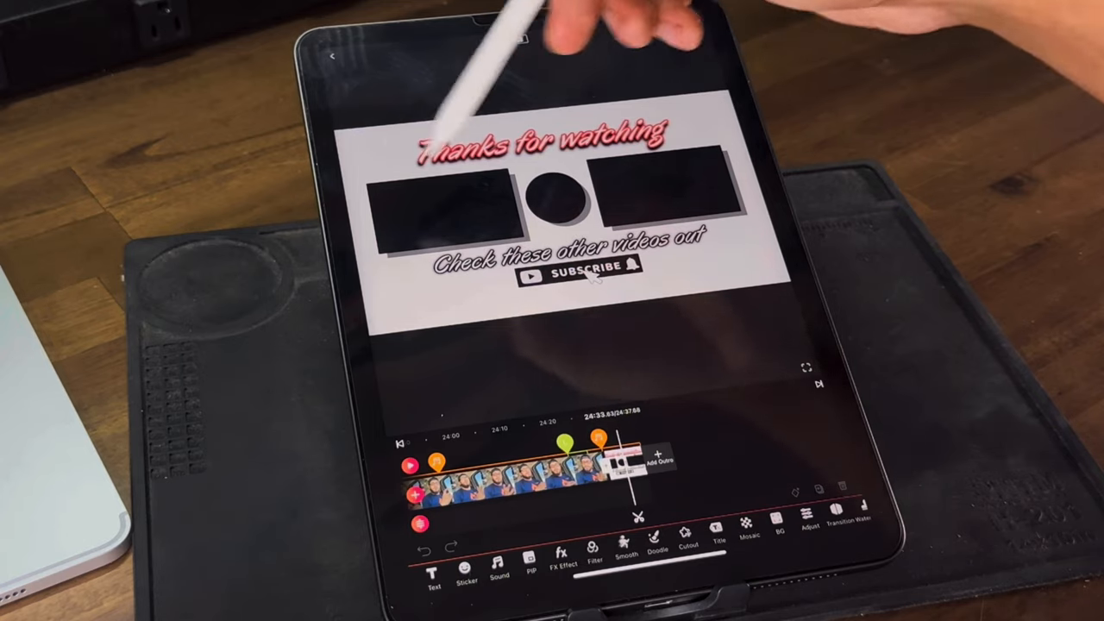
pyautogui.moveTo(603, 478); pyautogui.dragTo(535, 479)
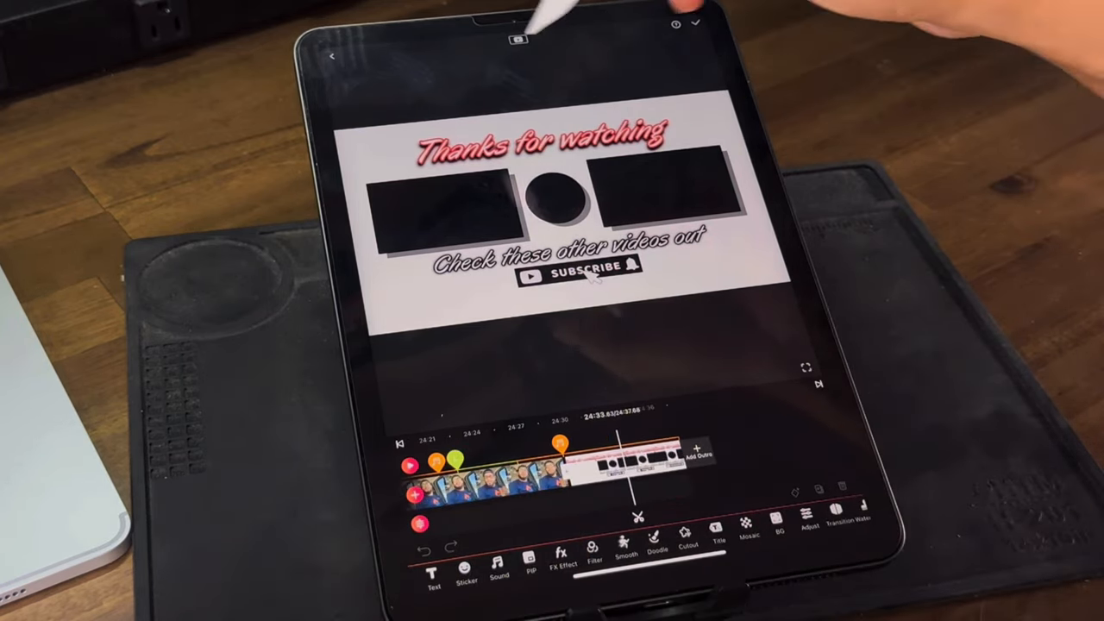
pyautogui.moveTo(634, 483); pyautogui.dragTo(690, 483)
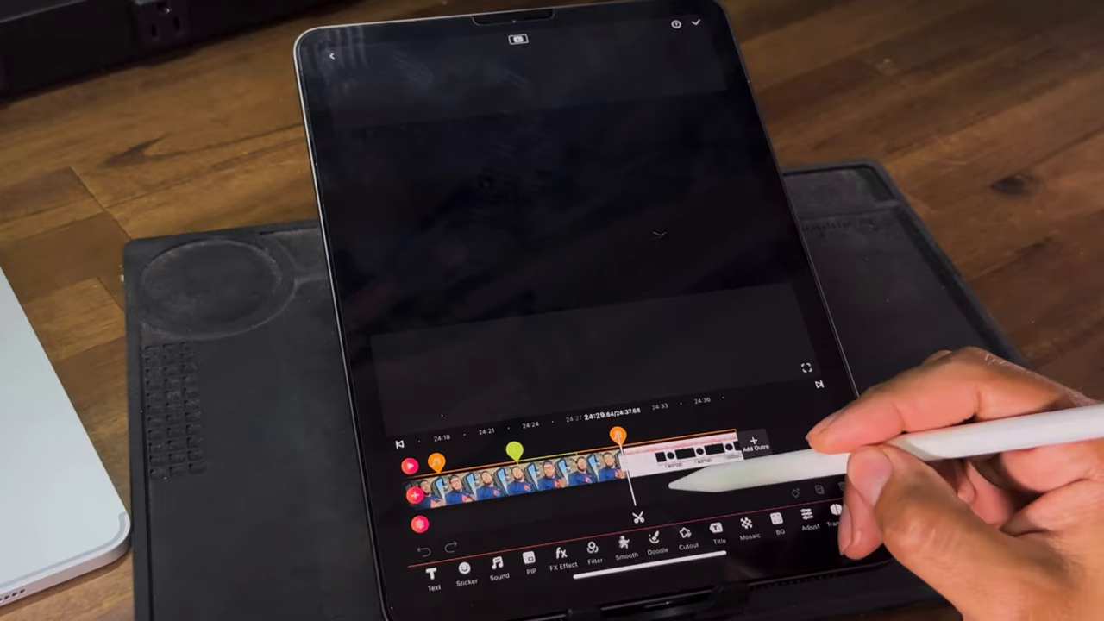
# - Scrub through the outro until the Thanks card and subscribe button appear
pyautogui.moveTo(811, 448); pyautogui.dragTo(802, 448)
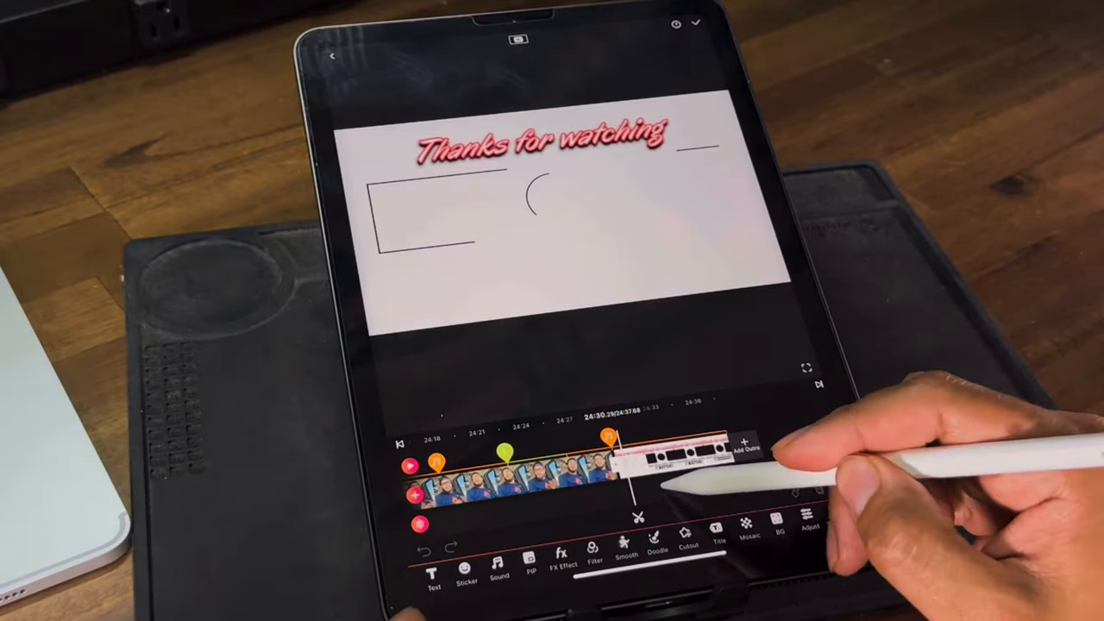
pyautogui.moveTo(690, 466); pyautogui.dragTo(656, 462)
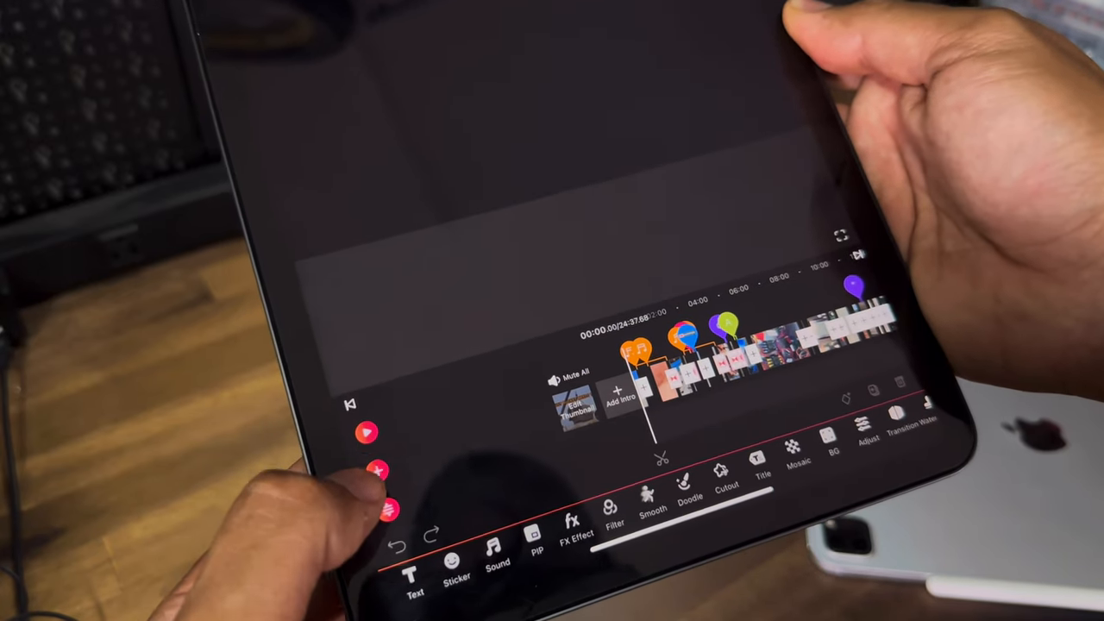
# - Bring up the Recents video picker and enlarge its clip thumbnails
pyautogui.click(397, 512)
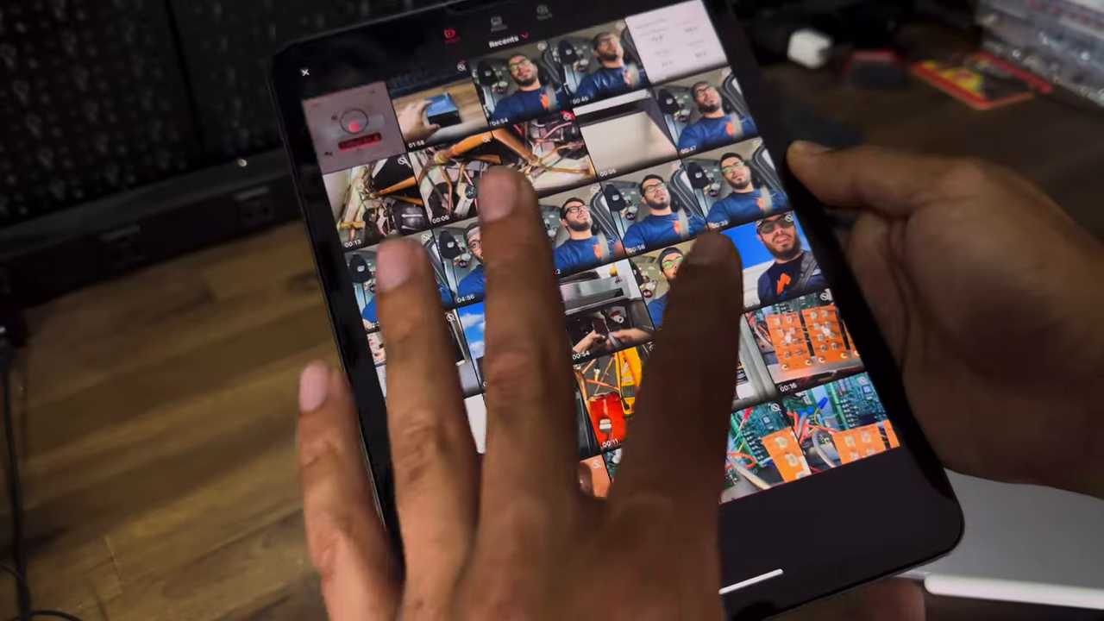
pyautogui.scroll(2, 552, 345)
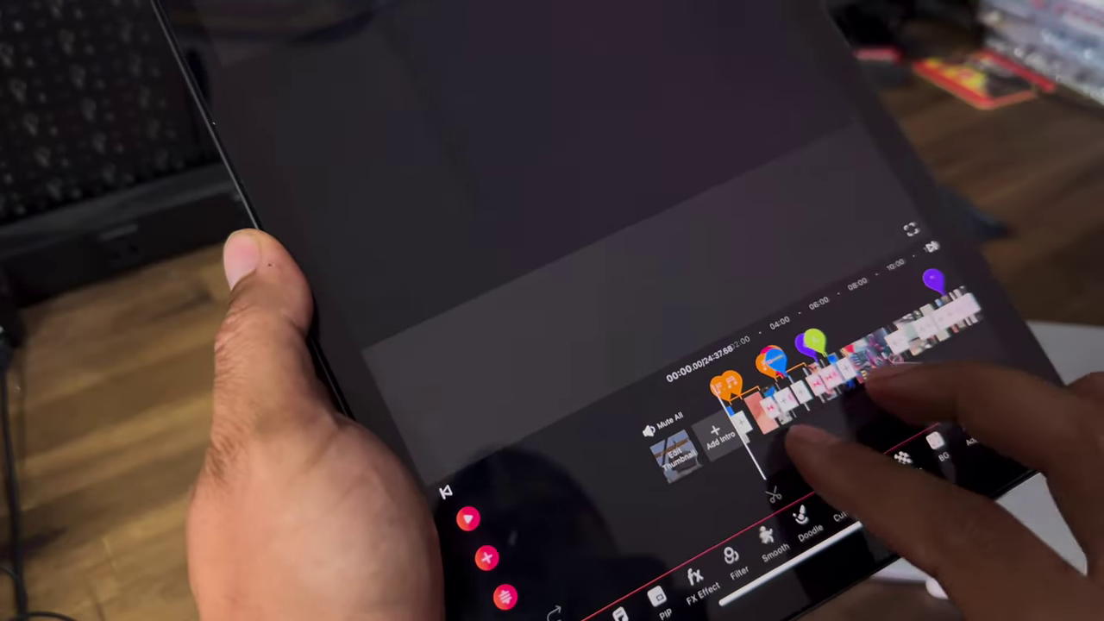
pyautogui.moveTo(802, 431); pyautogui.dragTo(759, 483)
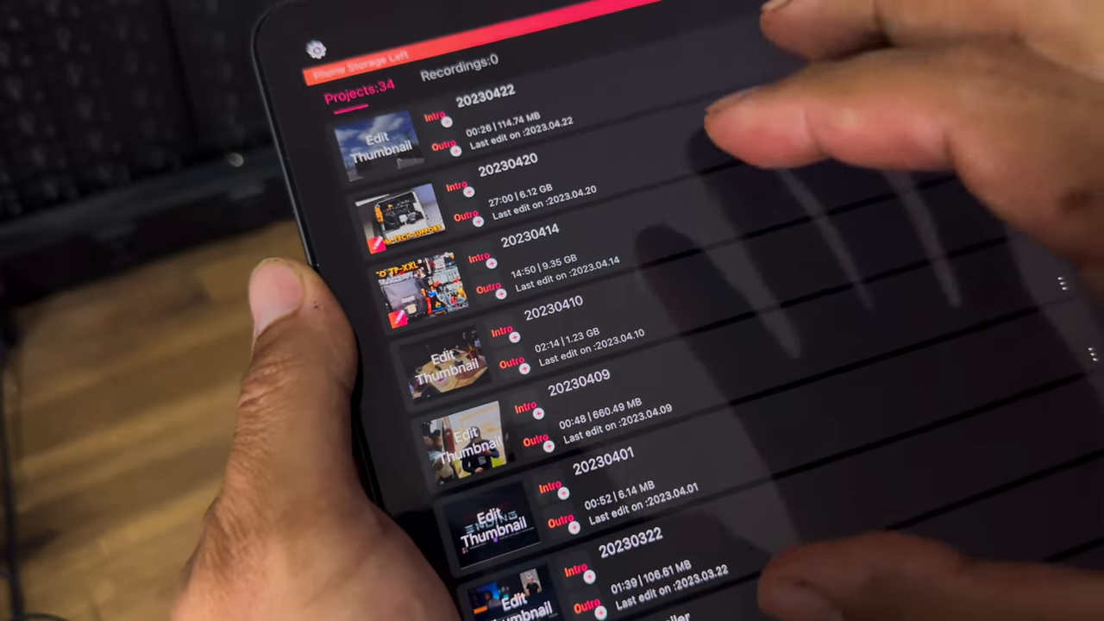
pyautogui.scroll(-2, 776, 311)
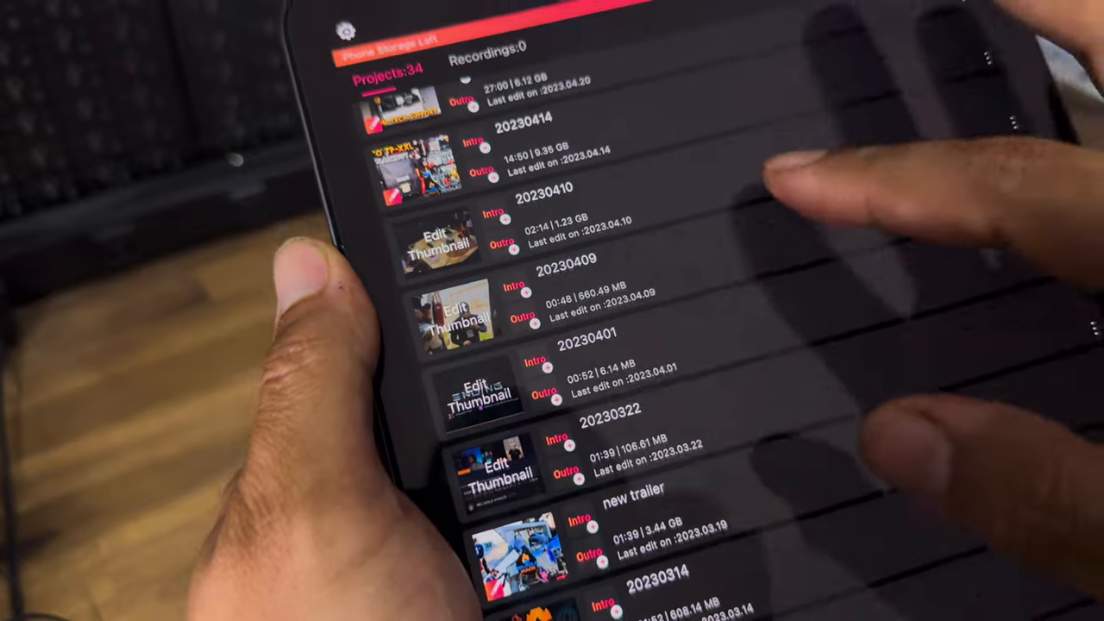
pyautogui.scroll(5, 776, 259)
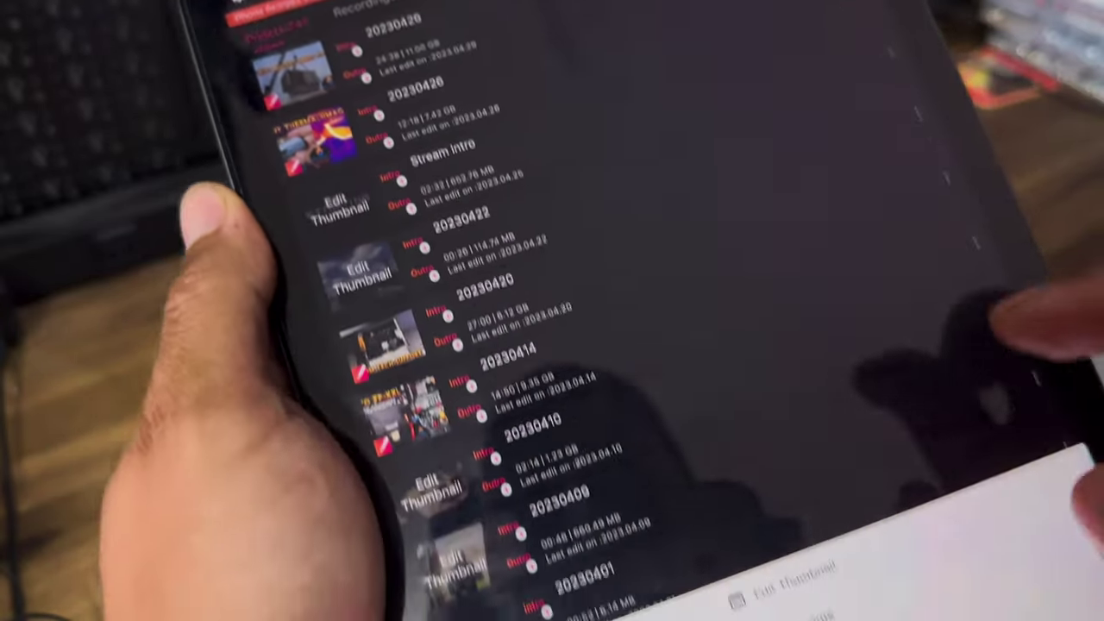
# - Delete a saved project from its ⋮ menu, confirming the warning
pyautogui.click(949, 569)
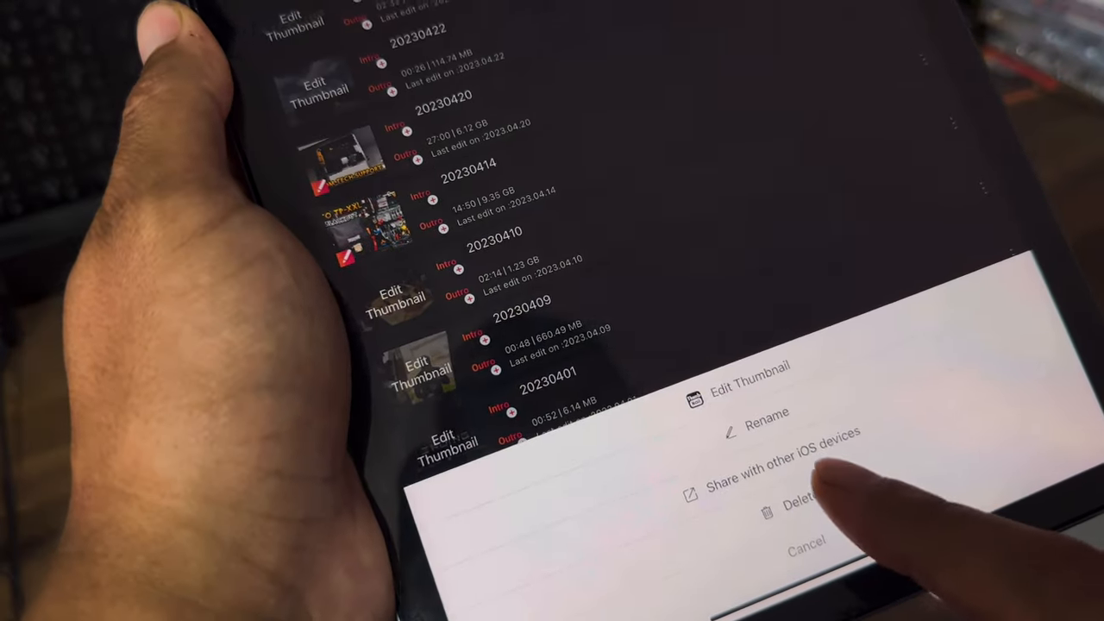
pyautogui.click(793, 578)
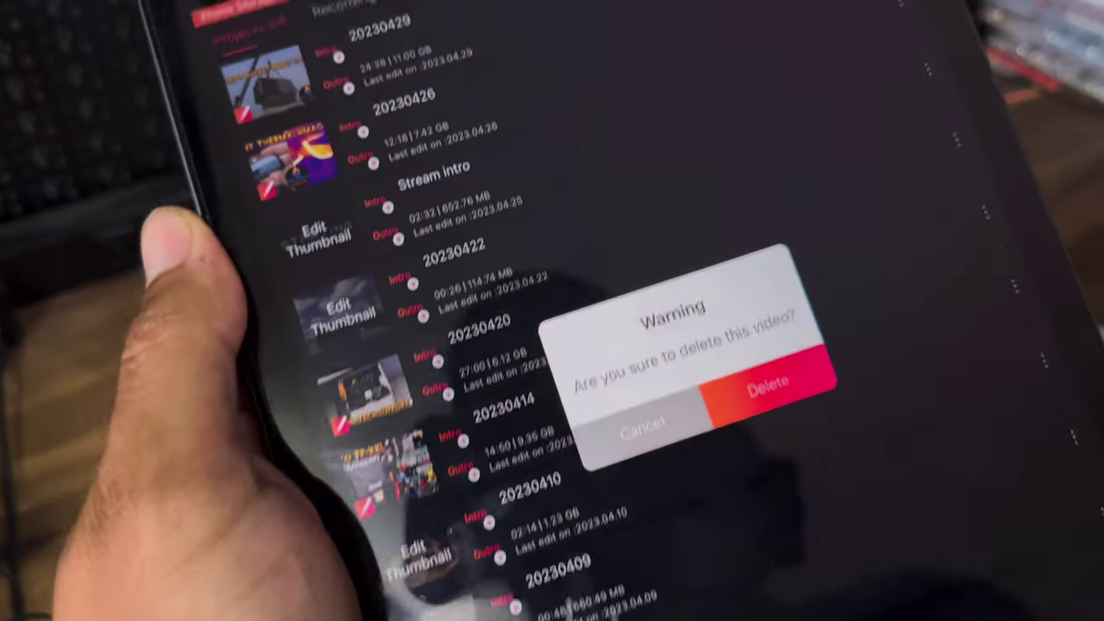
pyautogui.click(703, 153)
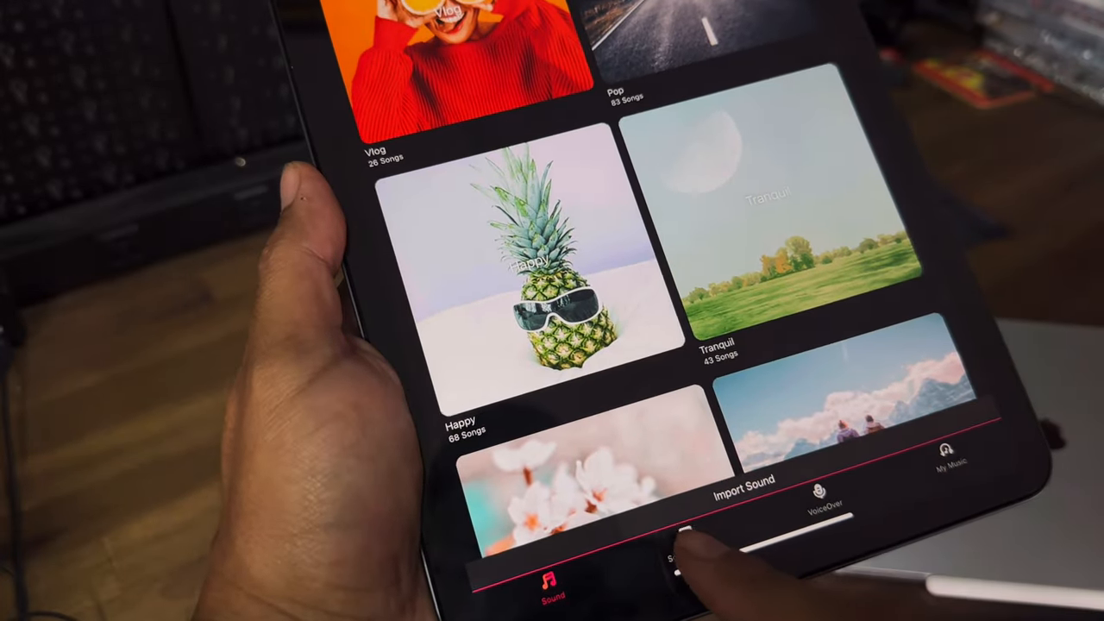
pyautogui.click(686, 544)
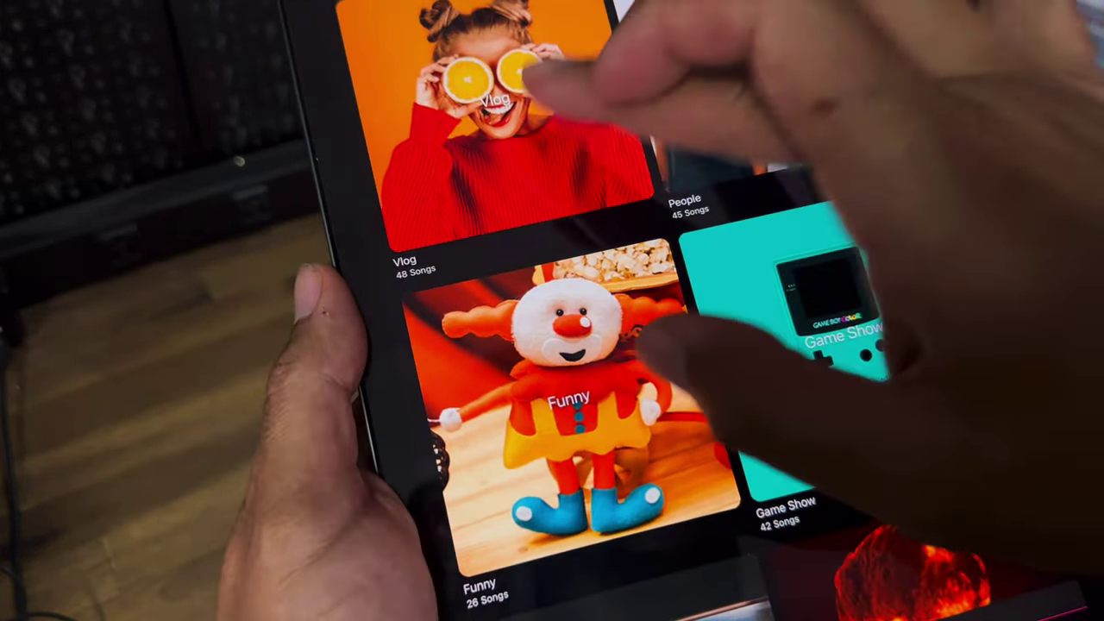
pyautogui.click(569, 371)
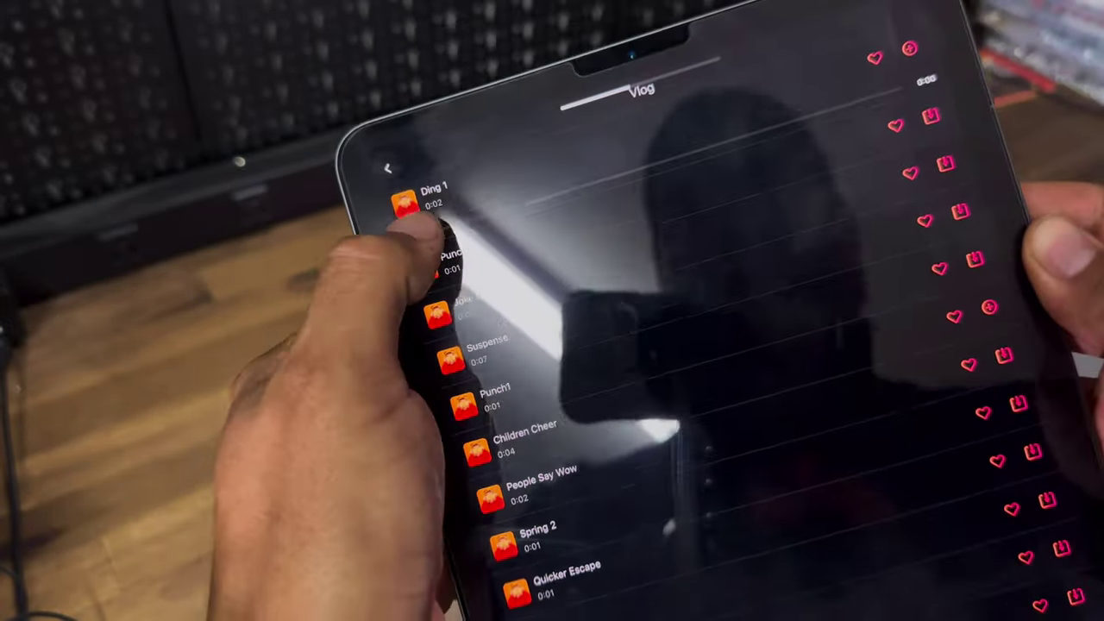
pyautogui.click(405, 203)
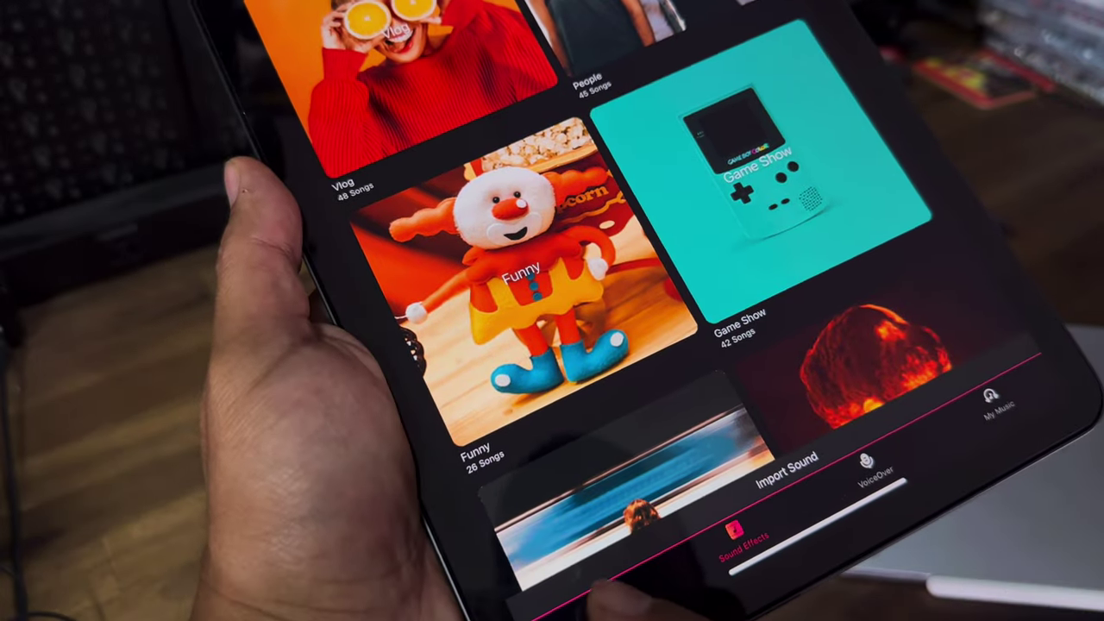
pyautogui.moveTo(820, 388); pyautogui.dragTo(474, 388)
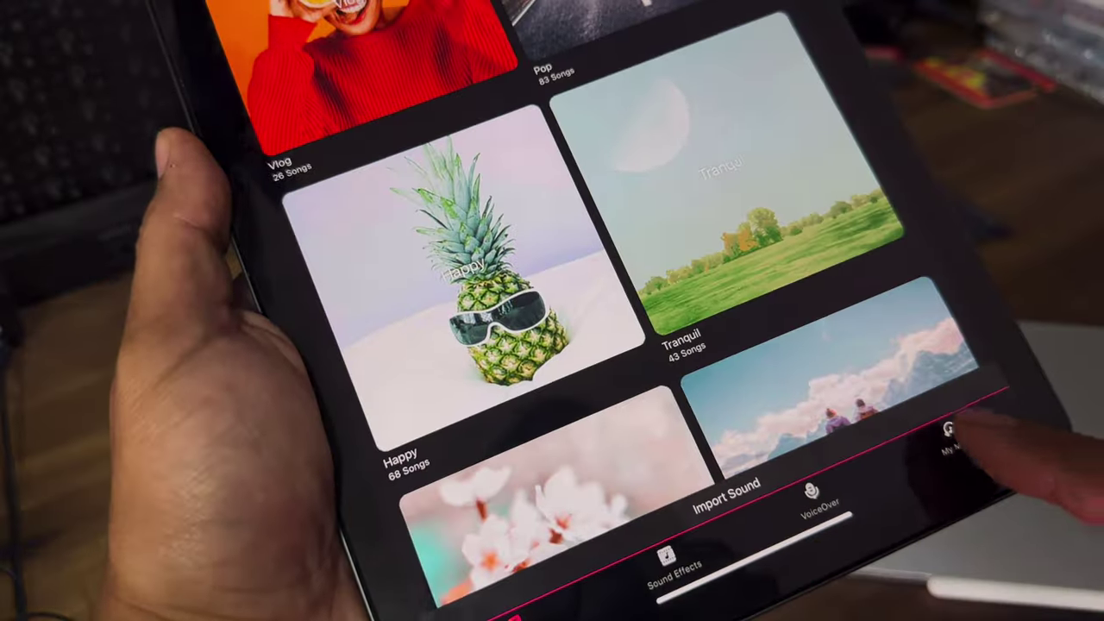
# - Switch between My Music's Sound and Sound Effects lists, ending on the saved song tracks
pyautogui.click(949, 436)
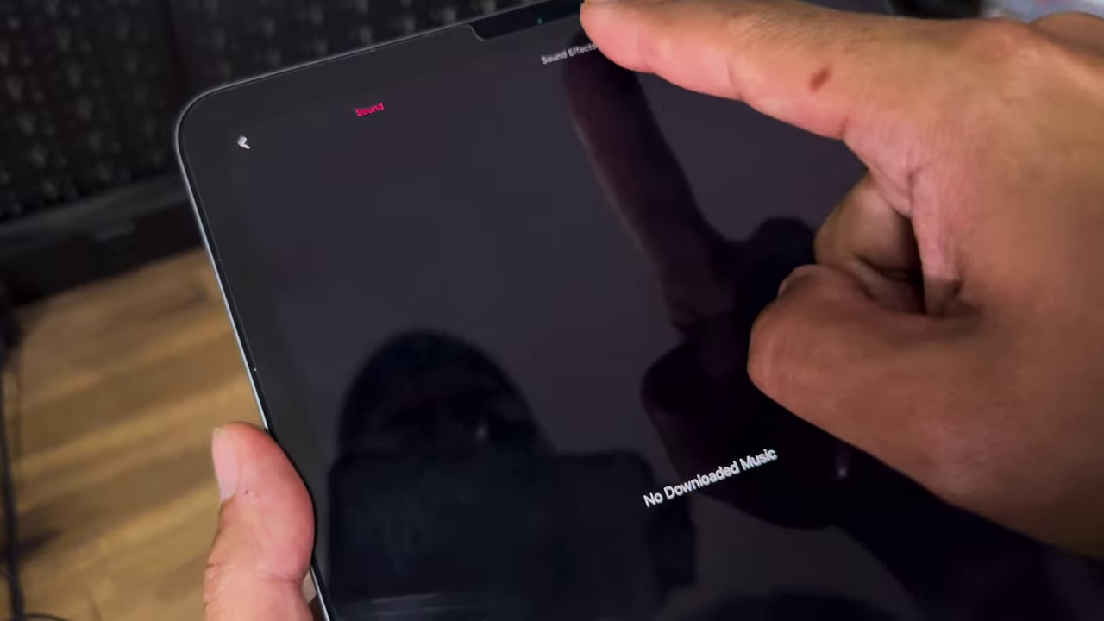
pyautogui.click(558, 73)
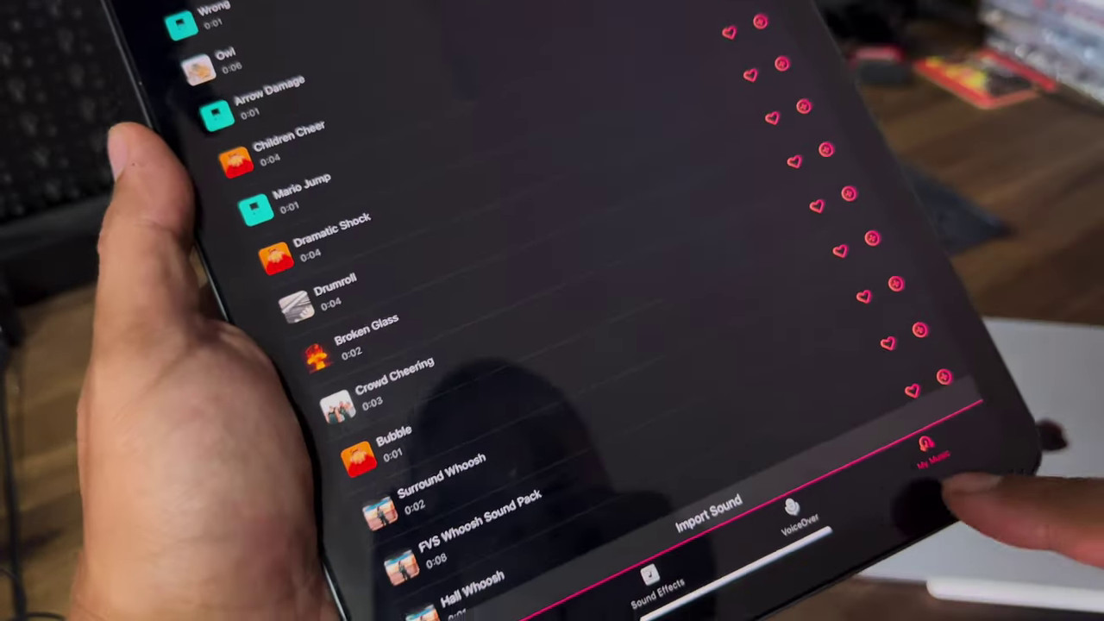
pyautogui.click(949, 470)
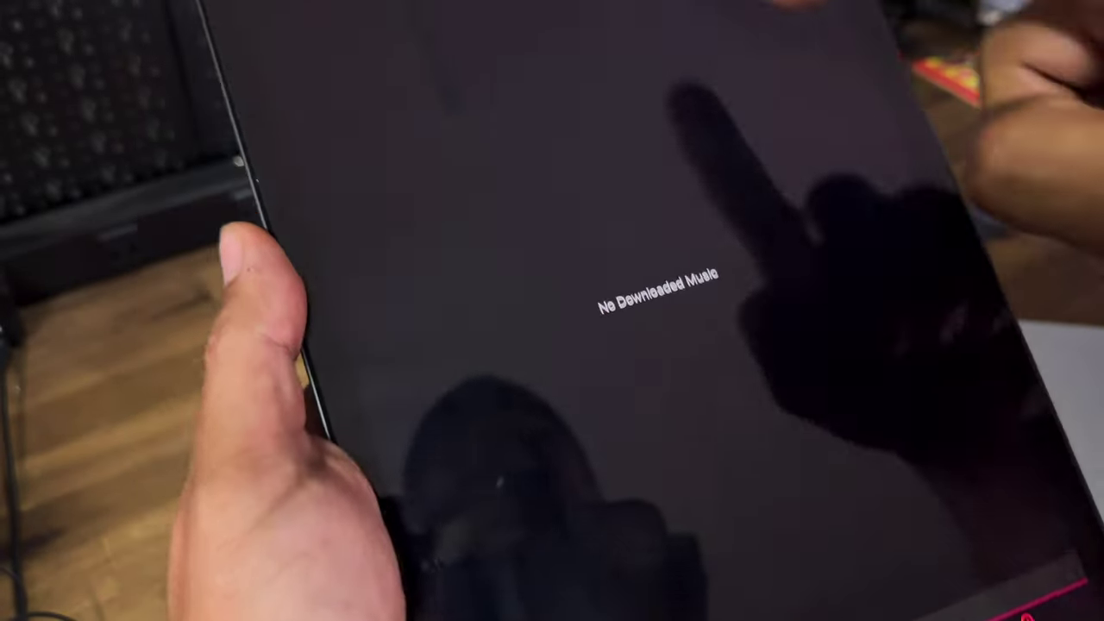
pyautogui.click(673, 595)
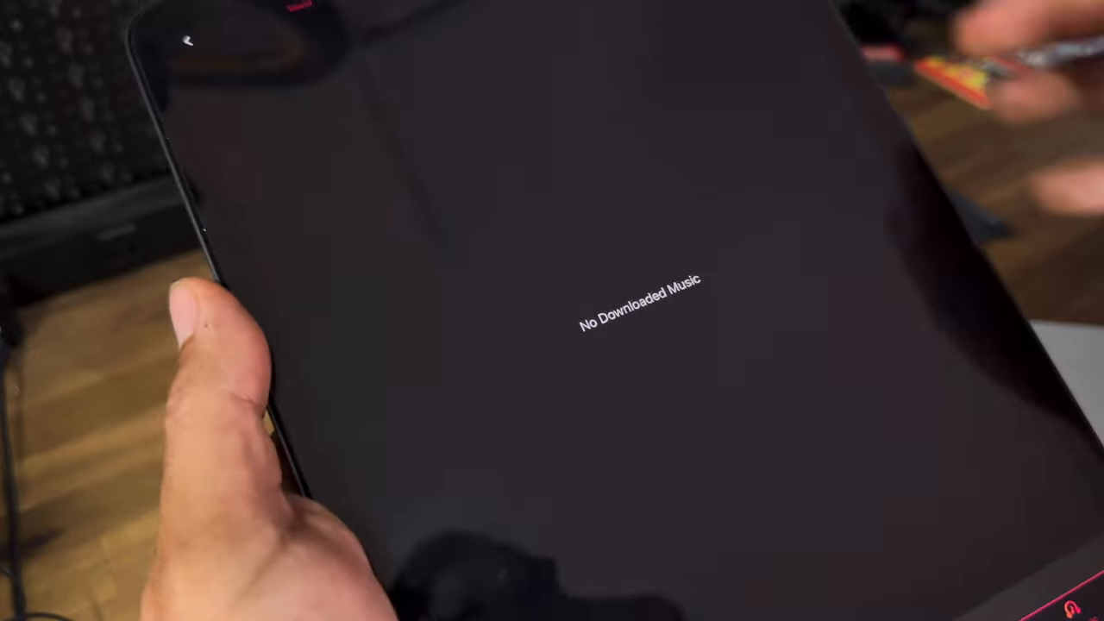
pyautogui.click(184, 28)
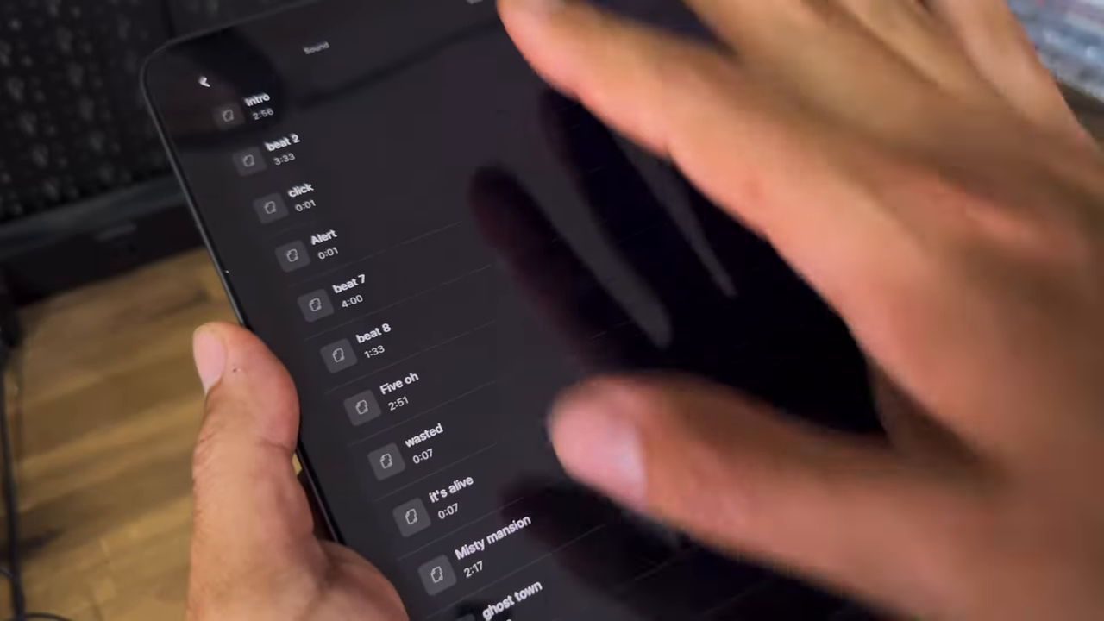
pyautogui.scroll(-10, 776, 345)
pyautogui.scroll(-10, 777, 259)
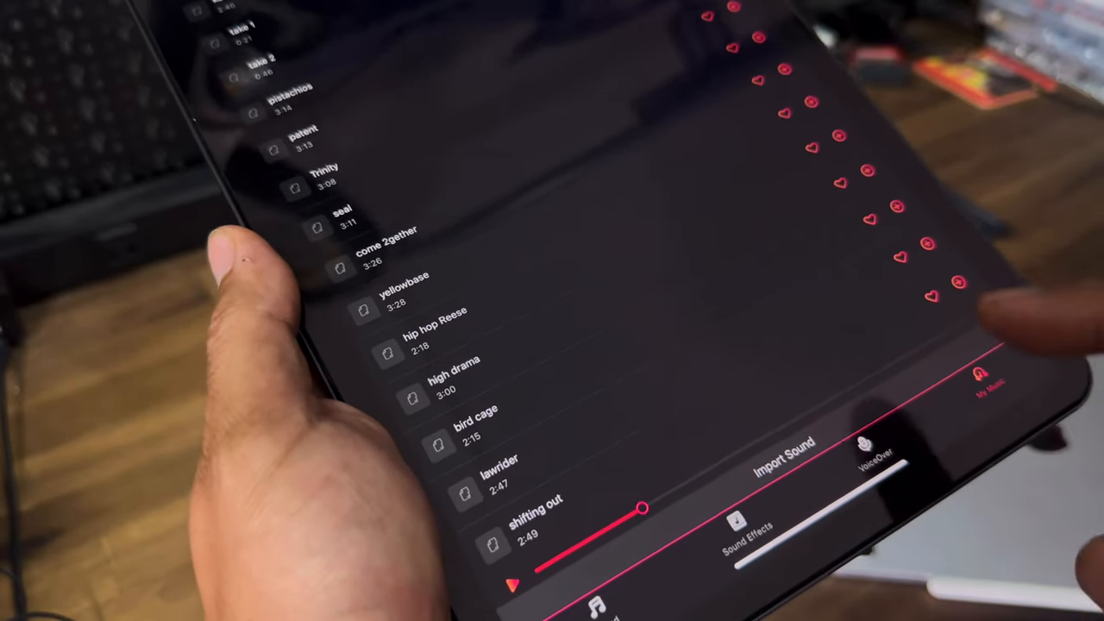
pyautogui.click(786, 470)
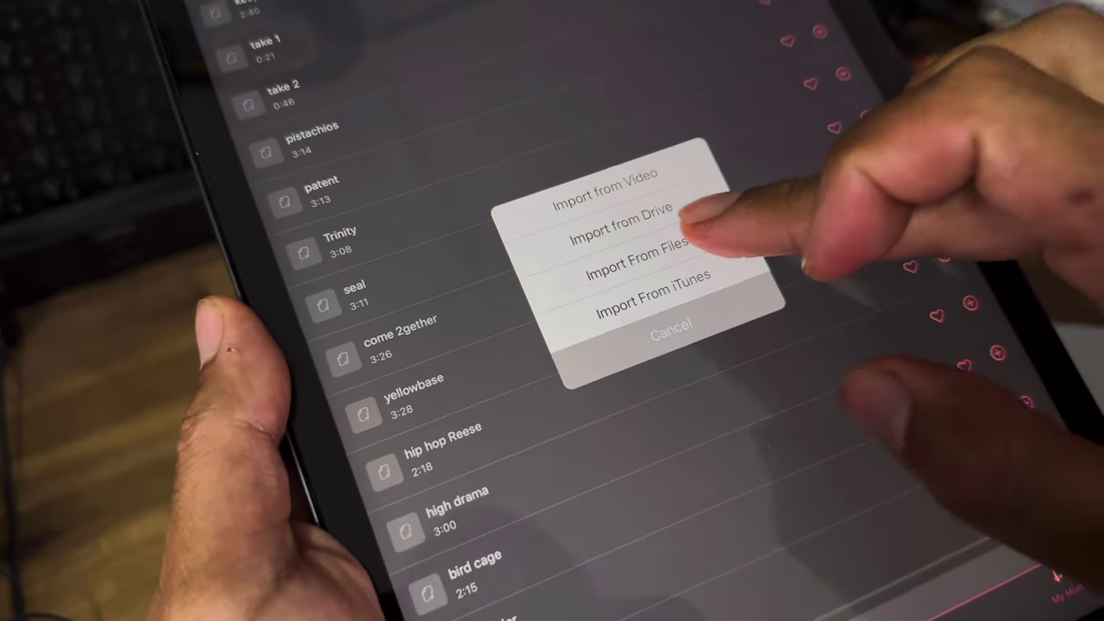
pyautogui.click(642, 258)
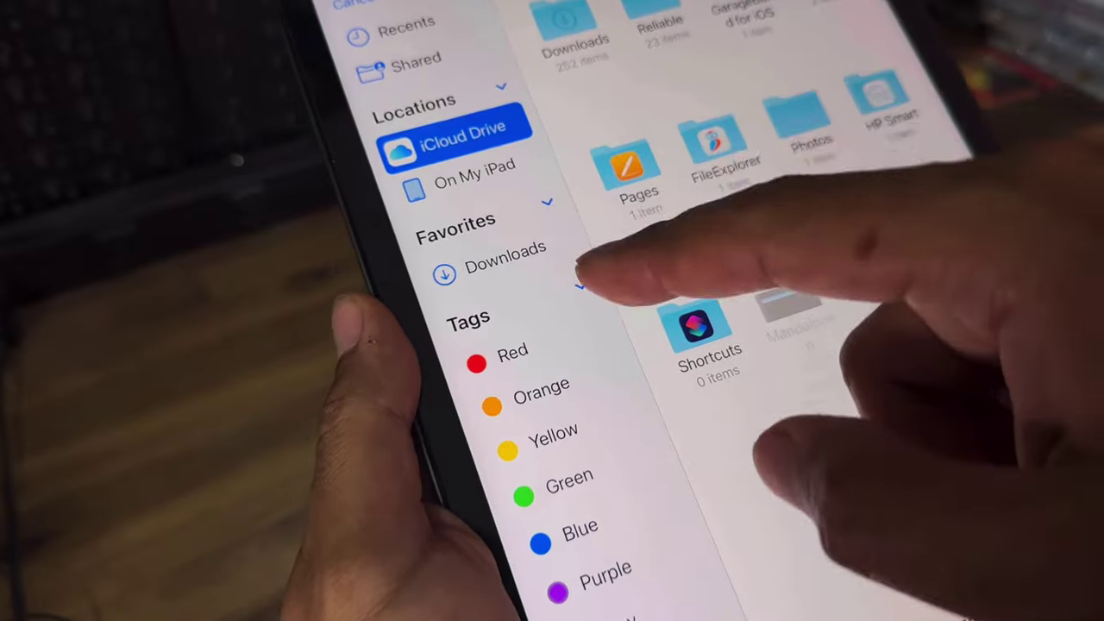
pyautogui.click(456, 289)
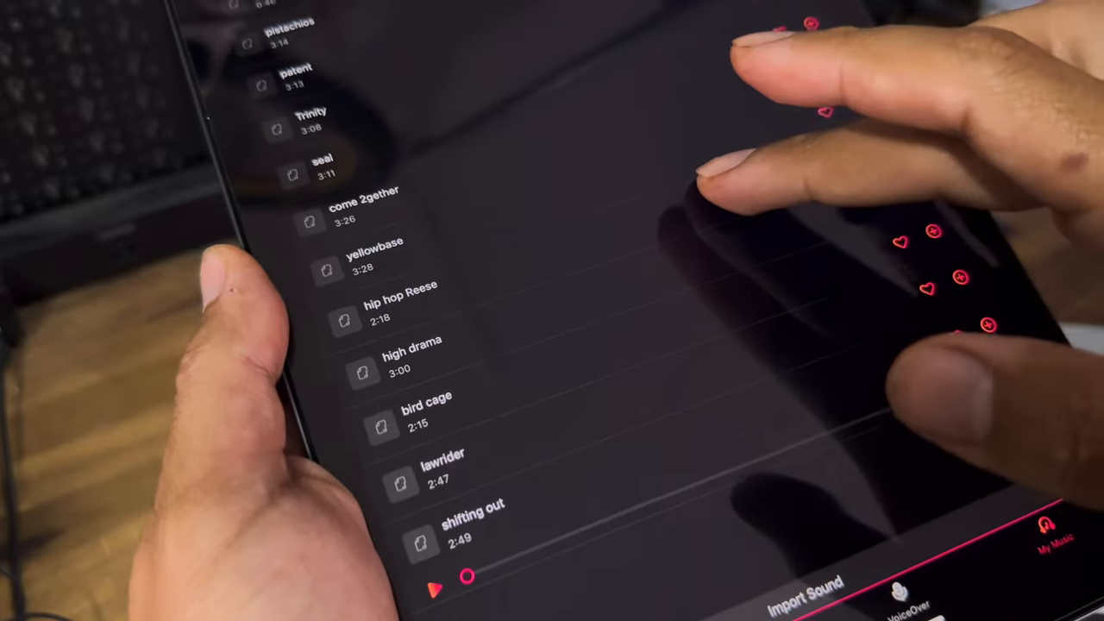
pyautogui.scroll(5, 733, 259)
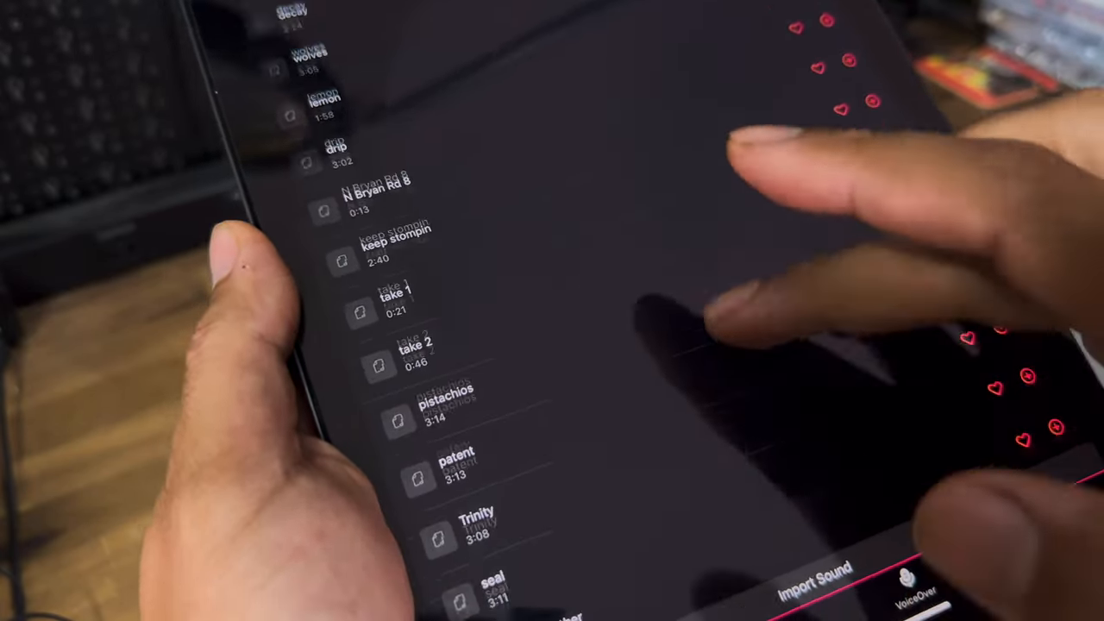
pyautogui.scroll(-4, 733, 302)
pyautogui.scroll(4, 733, 345)
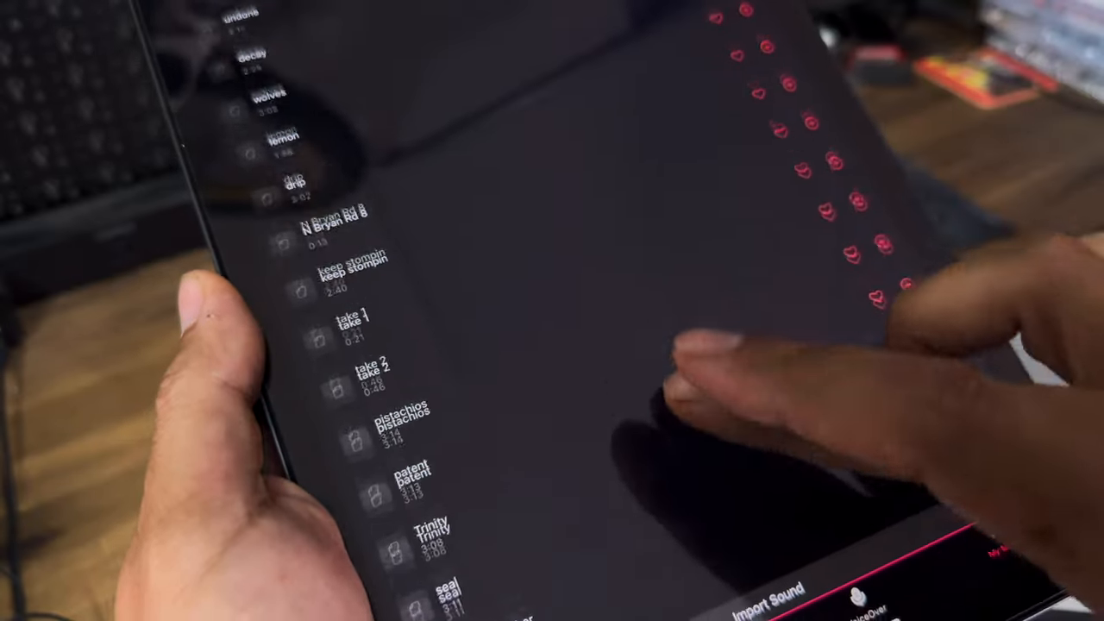
pyautogui.scroll(3, 733, 302)
pyautogui.scroll(-5, 733, 302)
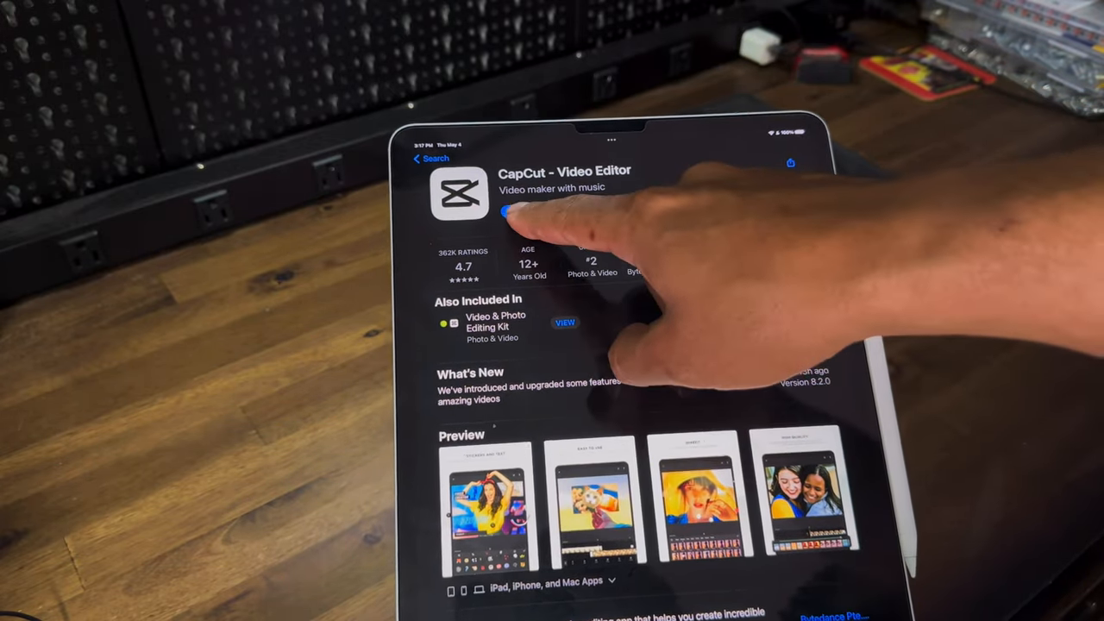
# - Launch CapCut, start a new project and search the templates for 'pedro pascal'
pyautogui.click(511, 211)
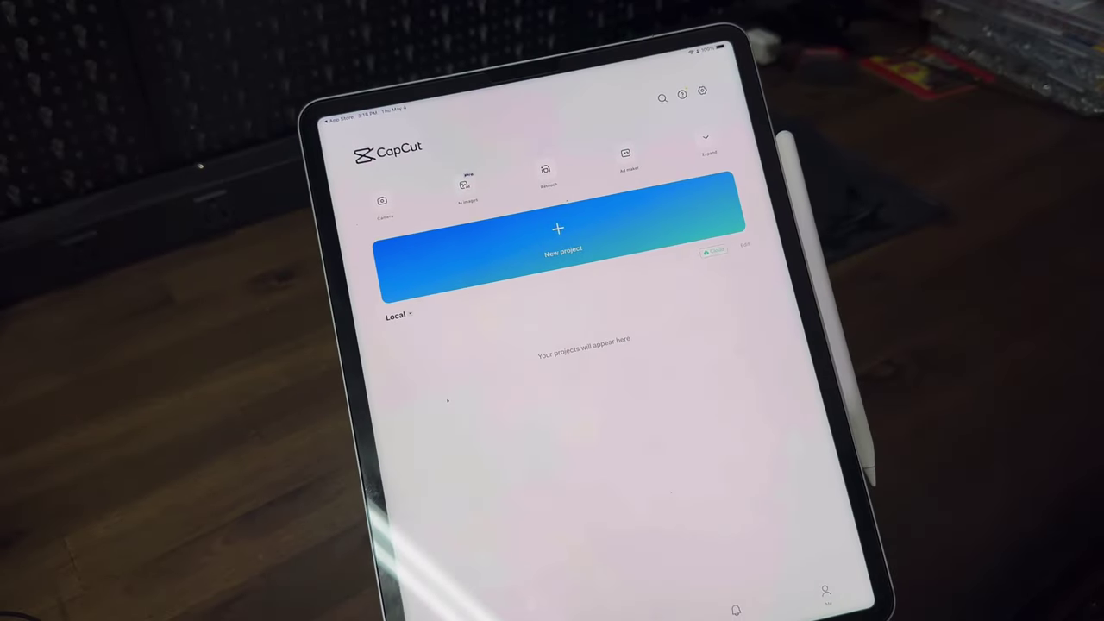
pyautogui.click(561, 237)
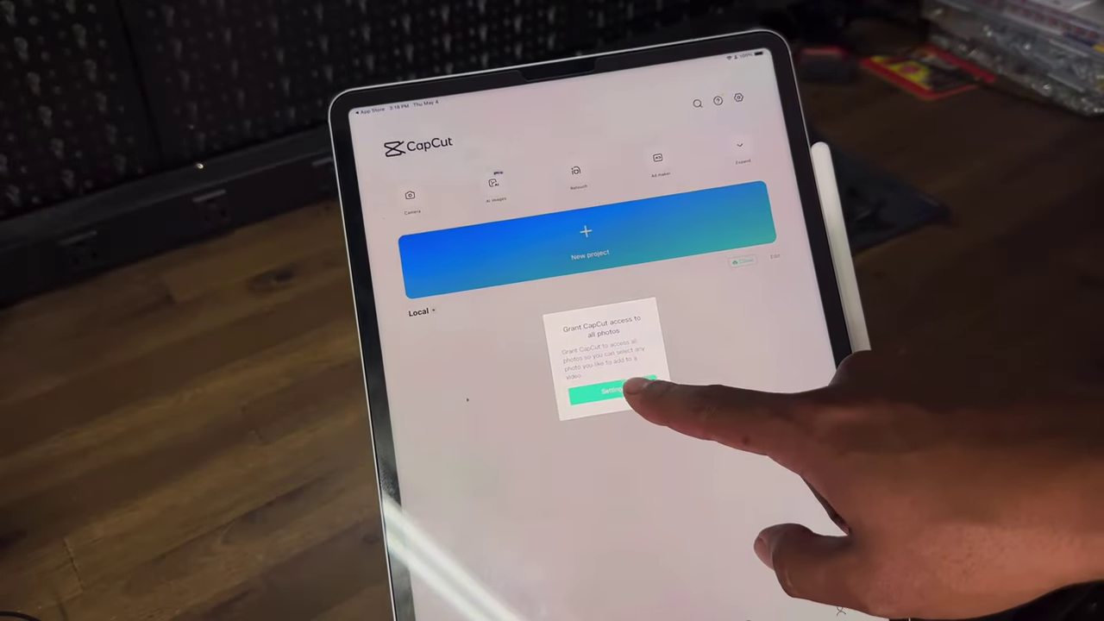
pyautogui.click(634, 431)
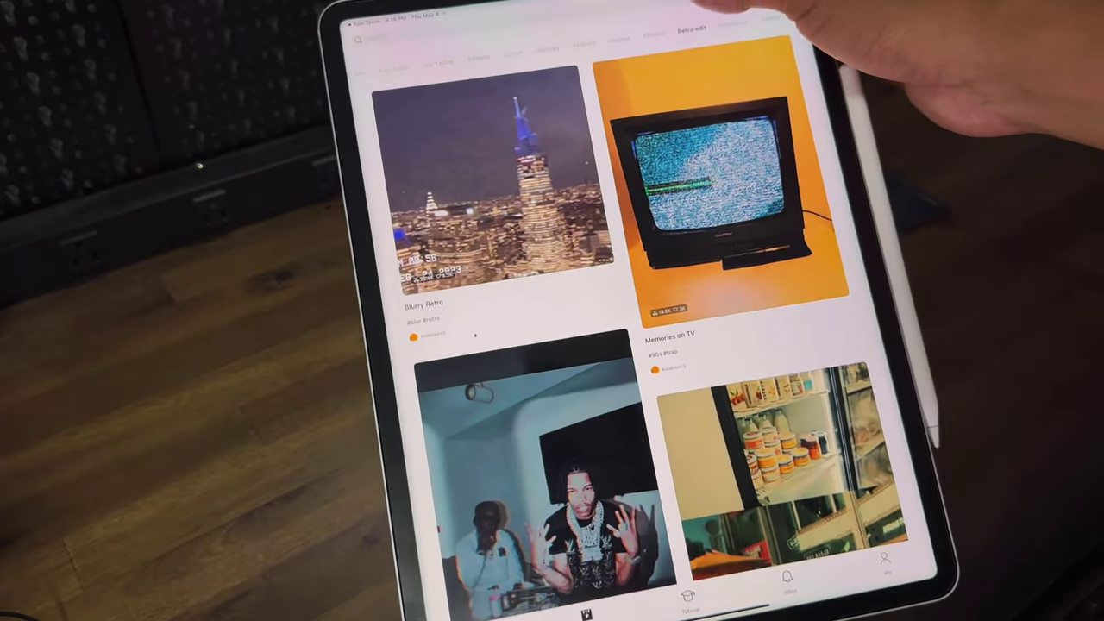
pyautogui.click(673, 220)
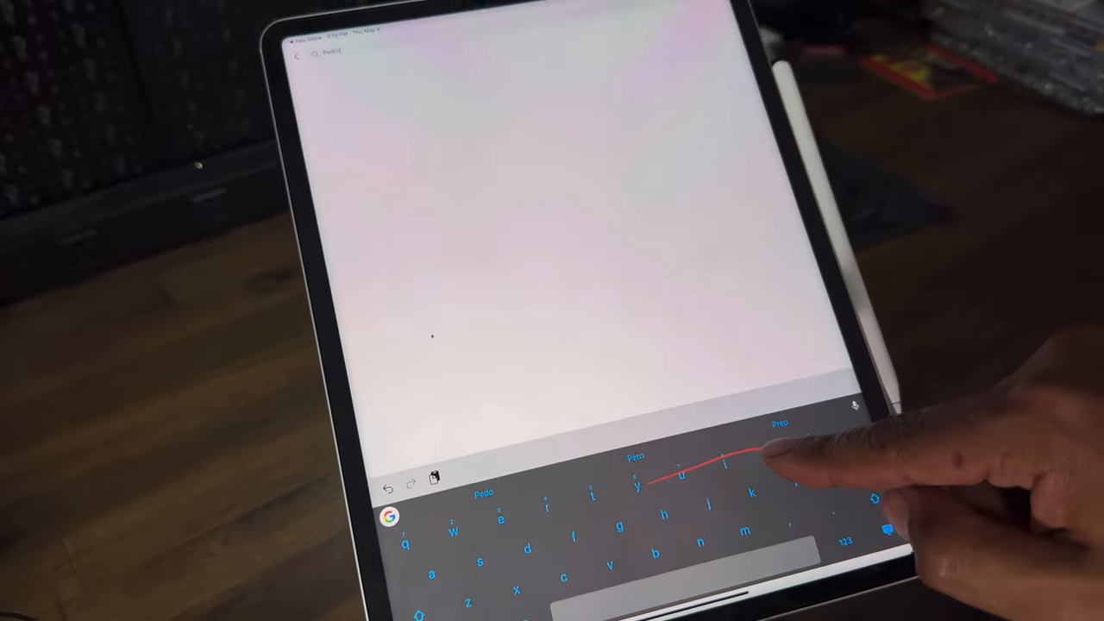
pyautogui.write('Pedro')
pyautogui.click(406, 114)
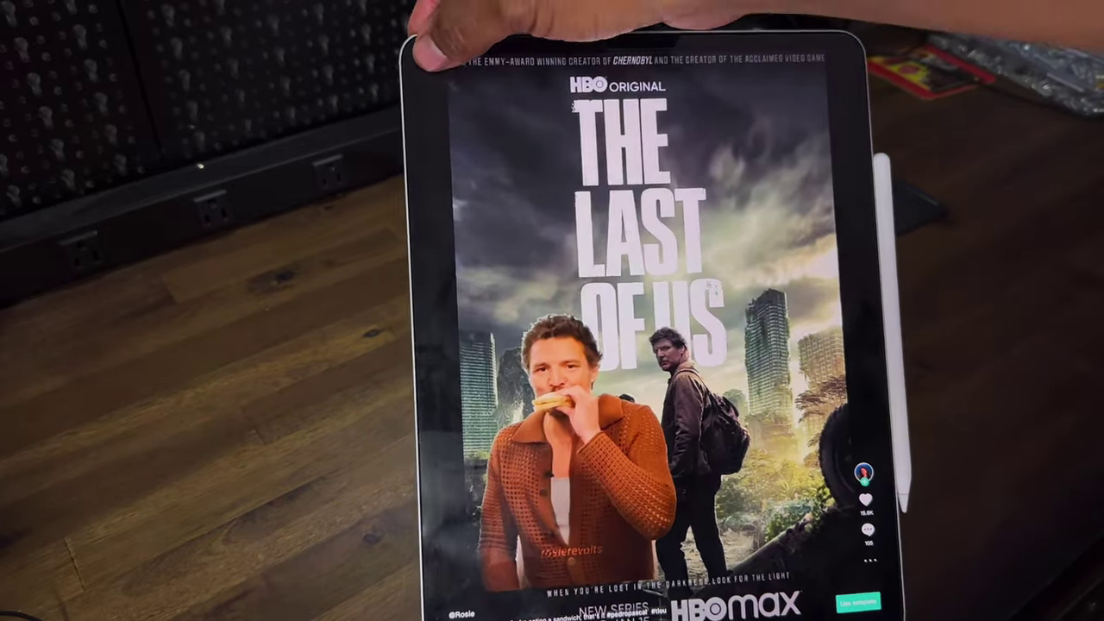
# - Preview the Pedro Pascal dancing cake template from the results, then close it
pyautogui.click(410, 97)
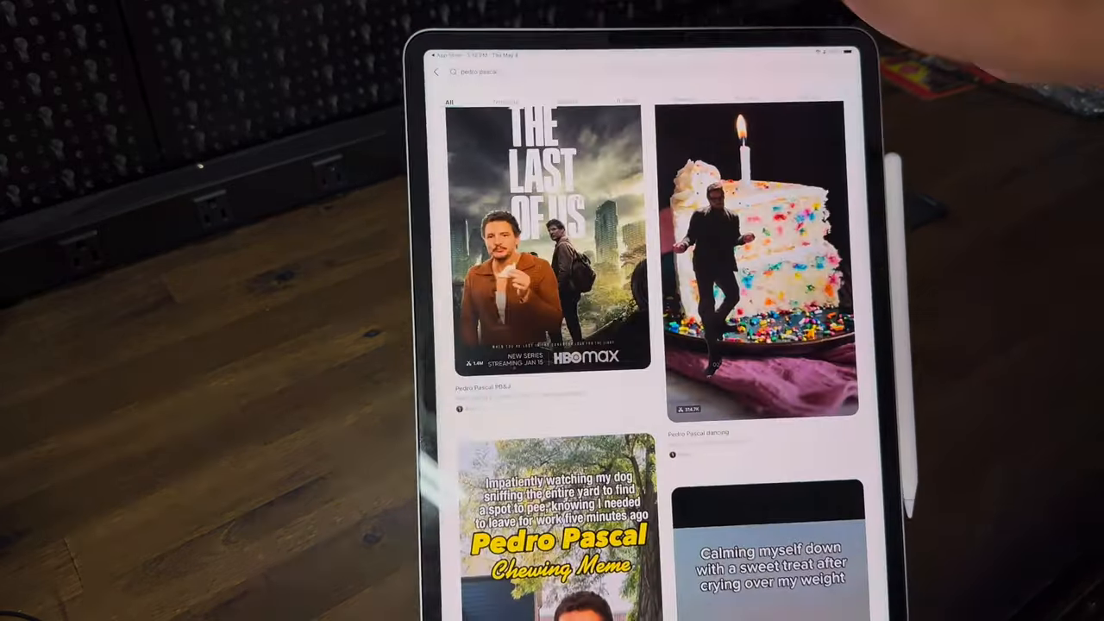
pyautogui.click(759, 259)
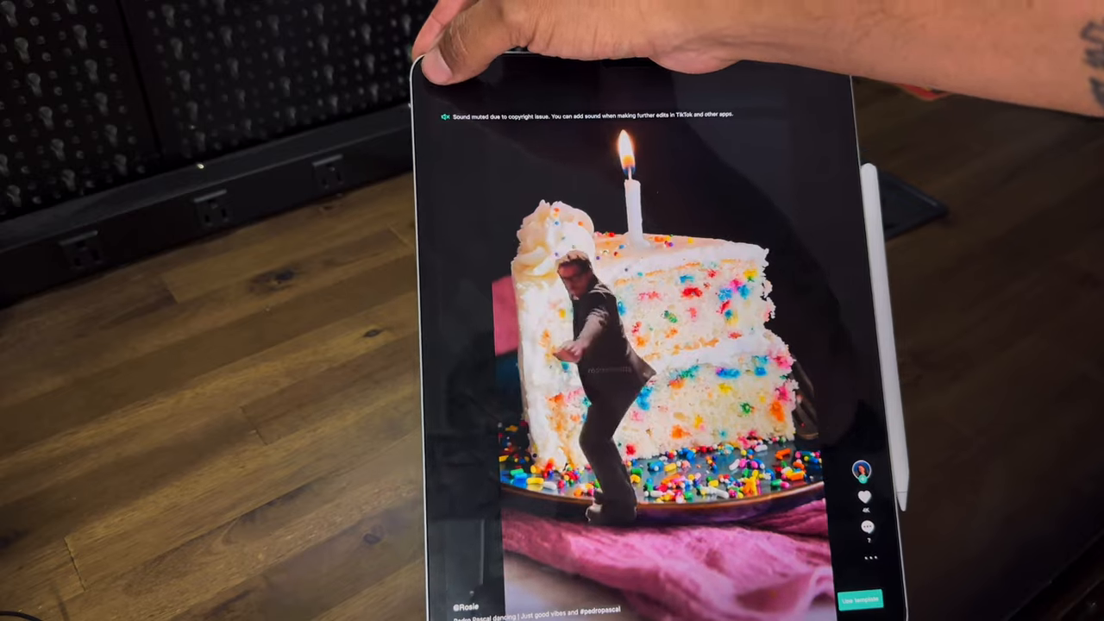
pyautogui.click(444, 73)
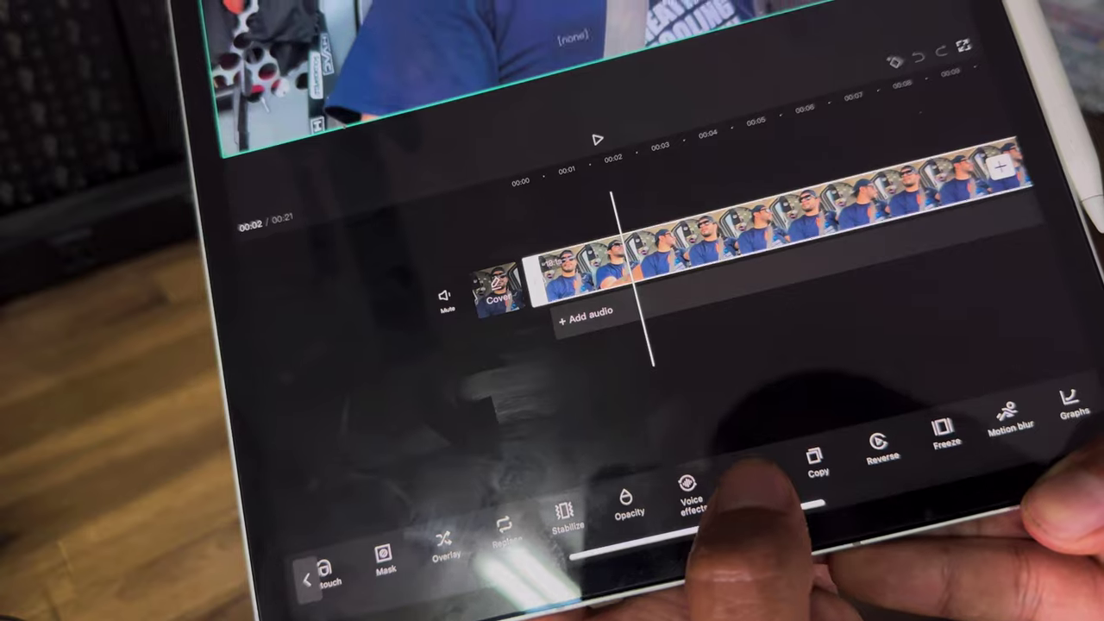
# - Switch Reduce noise on for the in-car clip and play it back to check the audio
pyautogui.click(778, 457)
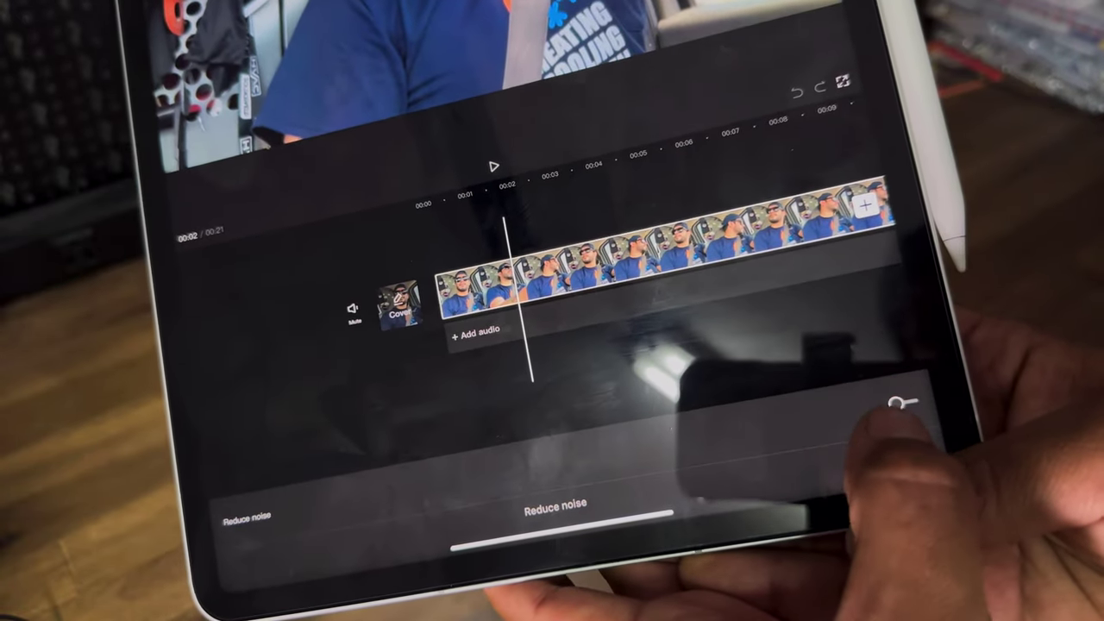
pyautogui.click(915, 398)
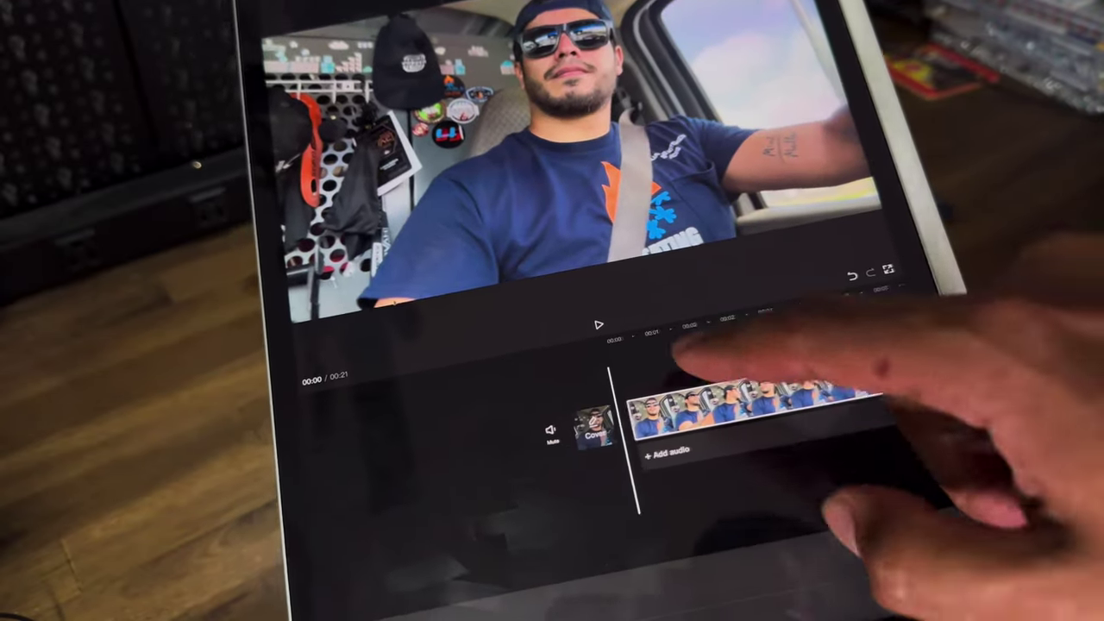
pyautogui.click(599, 324)
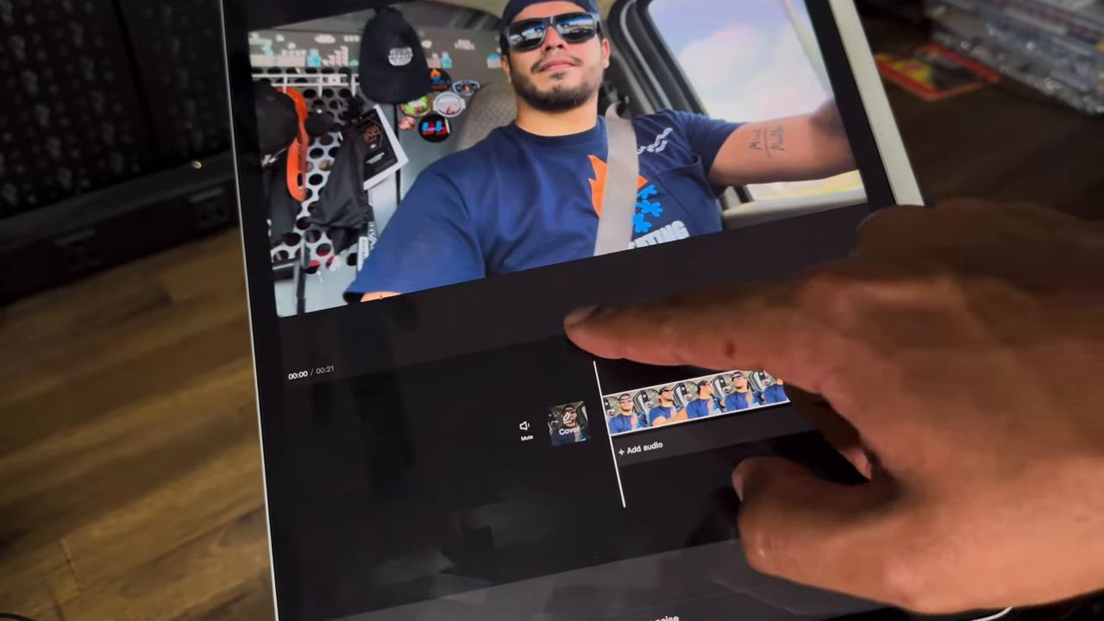
pyautogui.click(899, 524)
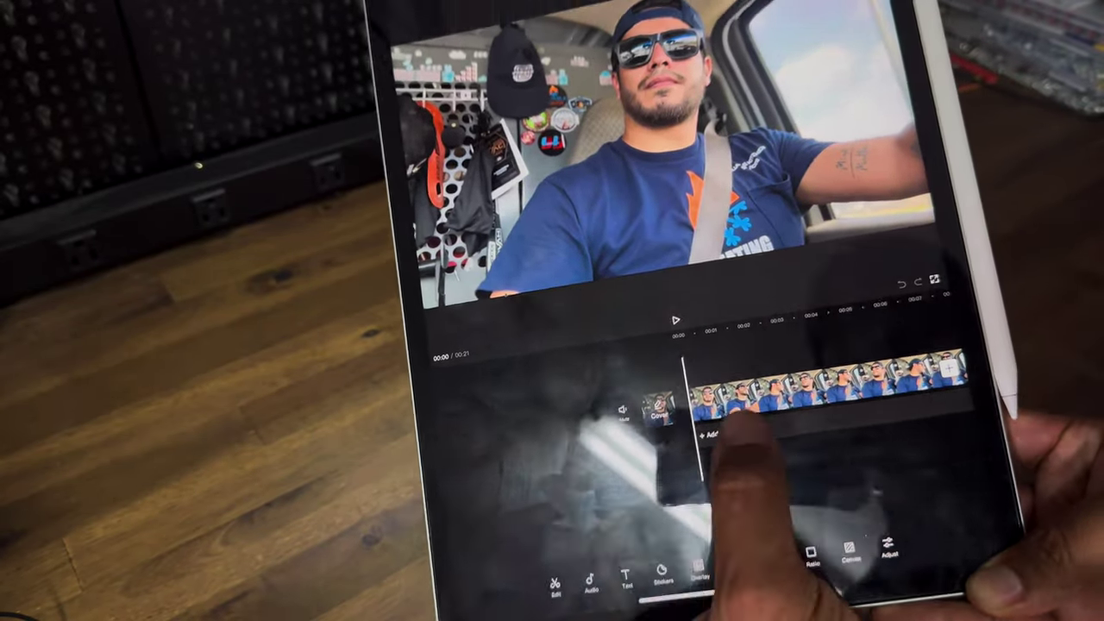
# - Cut out the driving clip's van background with Remove background and preview the driver against black
pyautogui.click(776, 353)
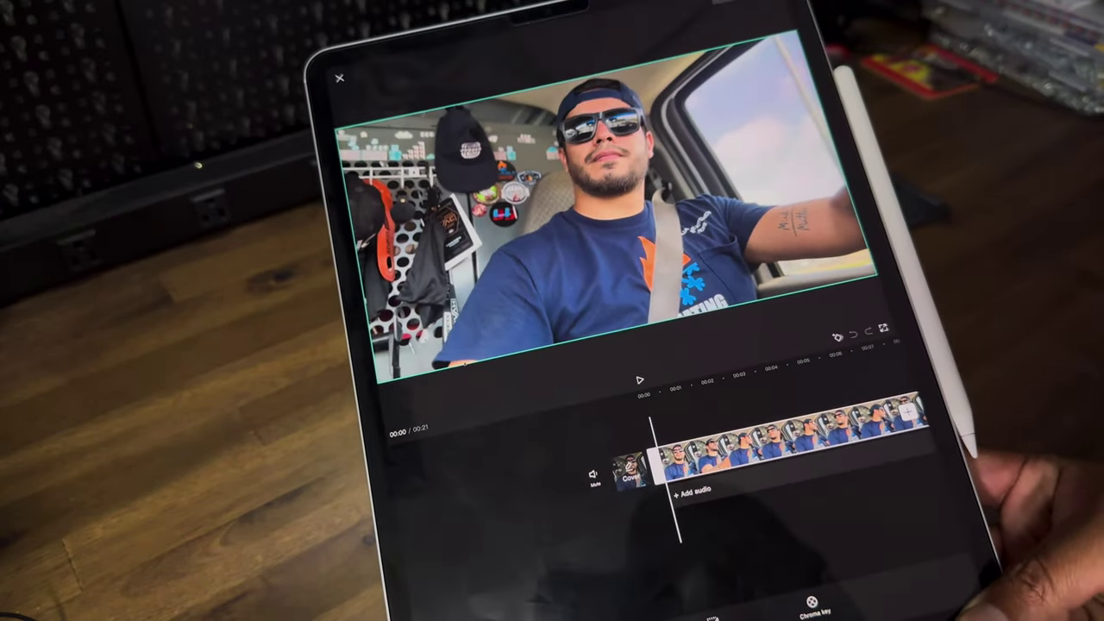
pyautogui.click(815, 603)
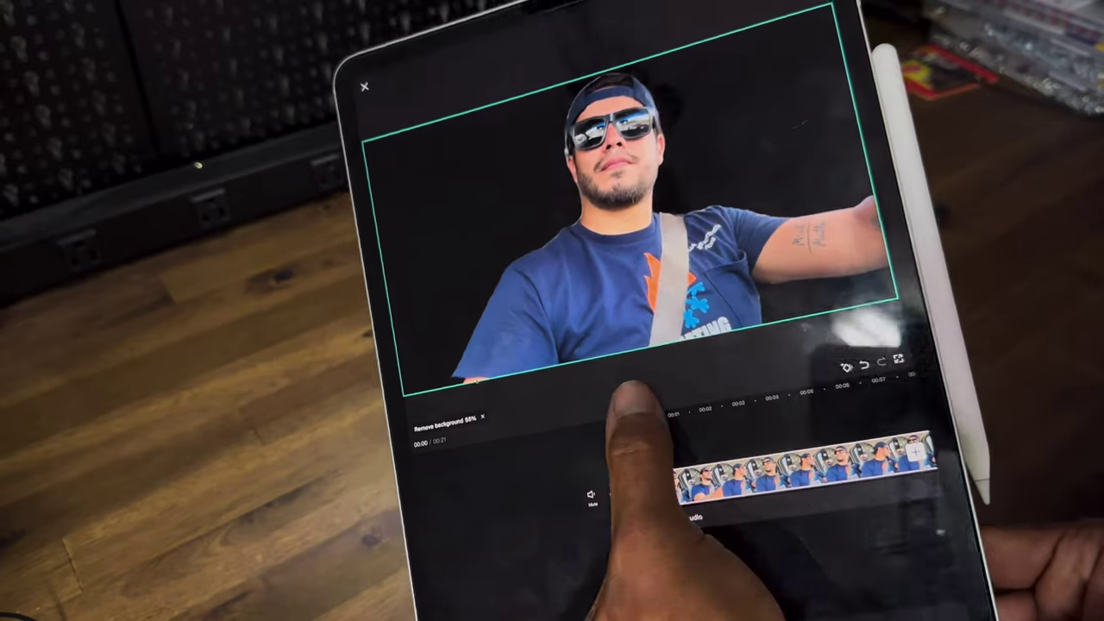
pyautogui.click(634, 406)
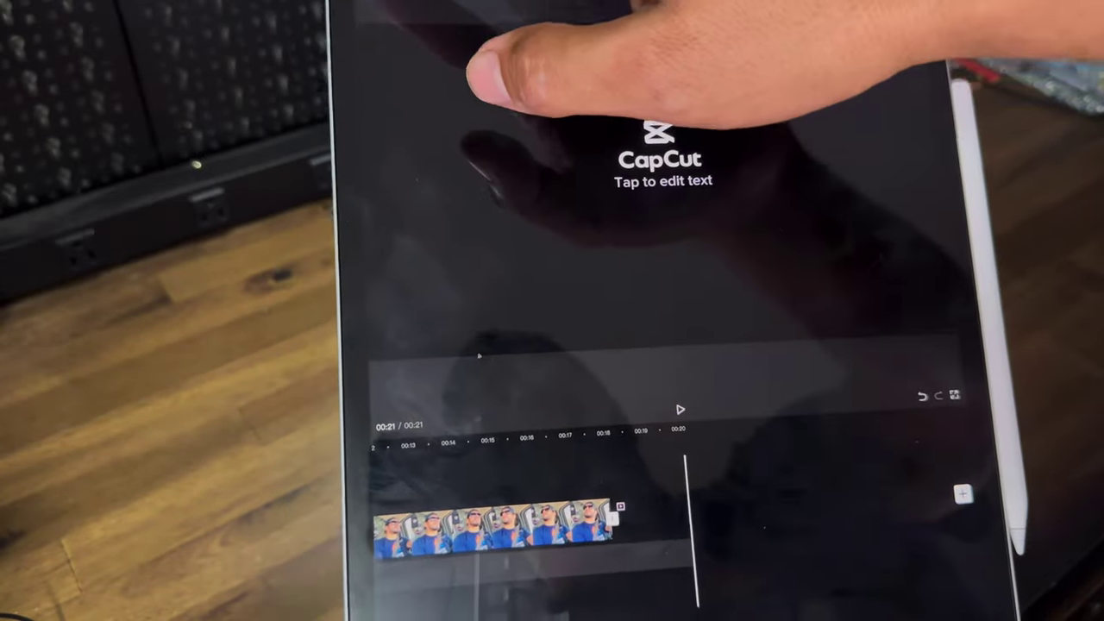
# - Switch off Add default ending in CapCut settings, confirming the discard prompt
pyautogui.click(481, 74)
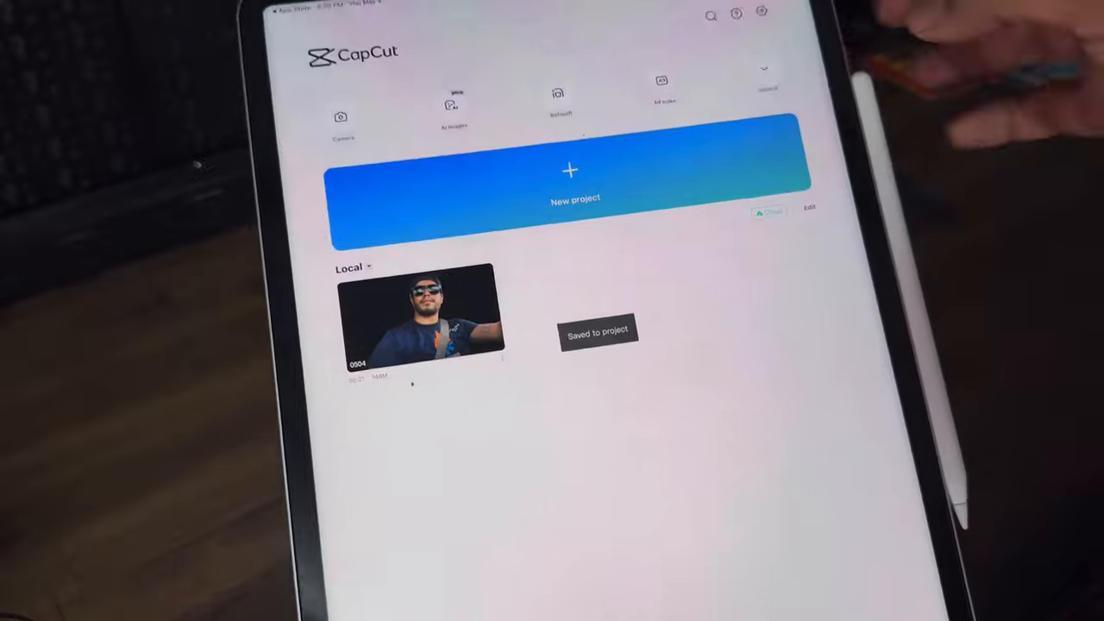
pyautogui.click(732, 76)
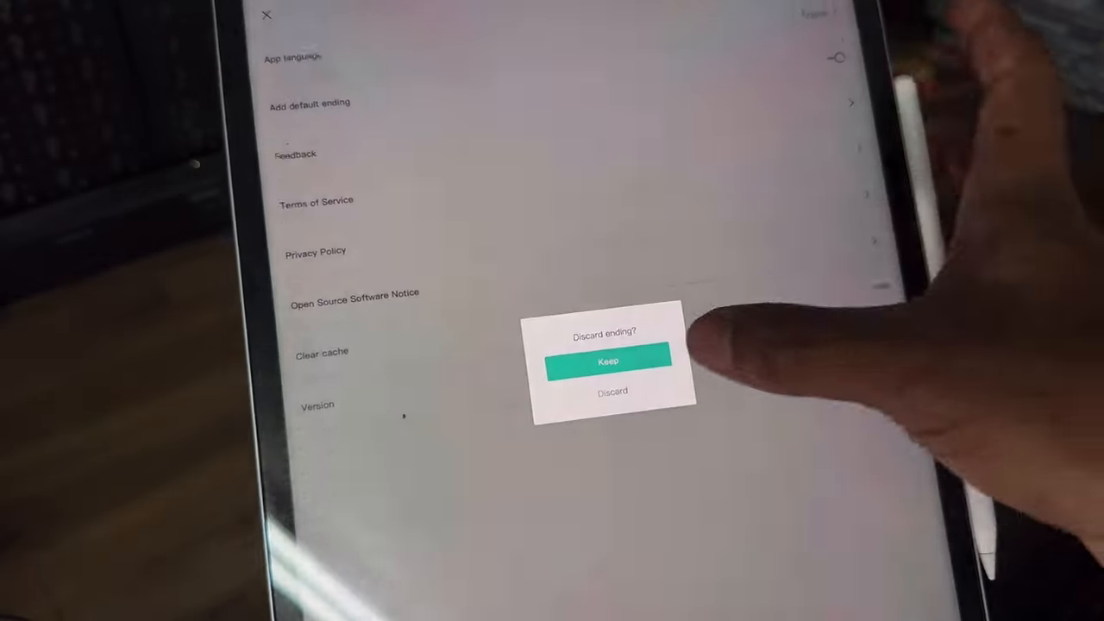
pyautogui.click(604, 357)
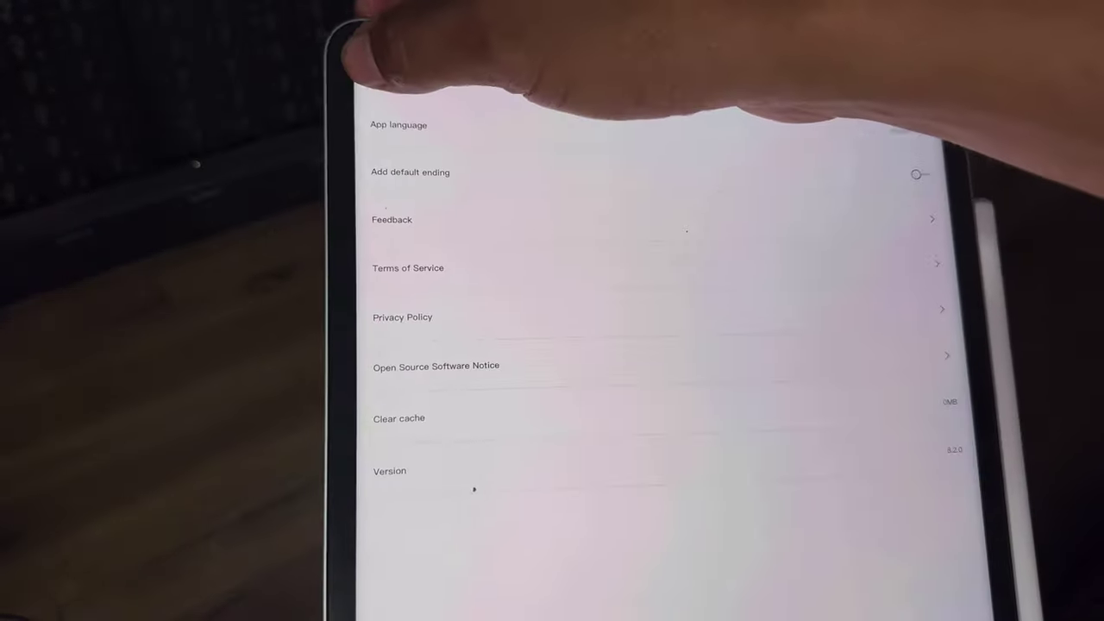
pyautogui.click(207, 41)
# - Reopen the driving project and delete the CapCut outro clip, trimming it to 00:19
pyautogui.click(509, 293)
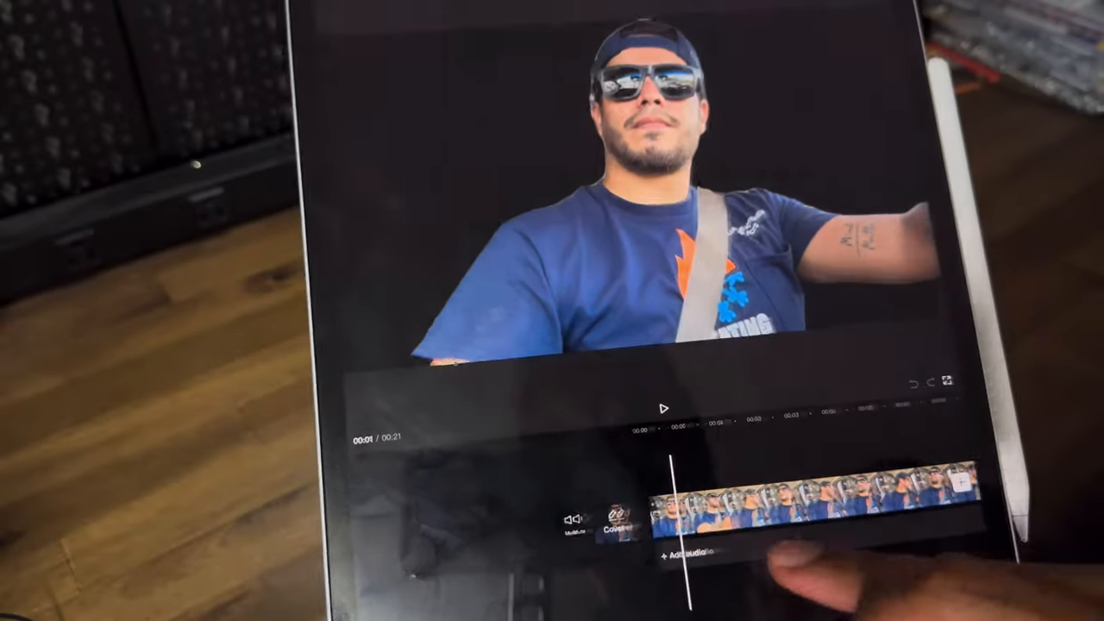
pyautogui.moveTo(699, 543); pyautogui.dragTo(638, 544)
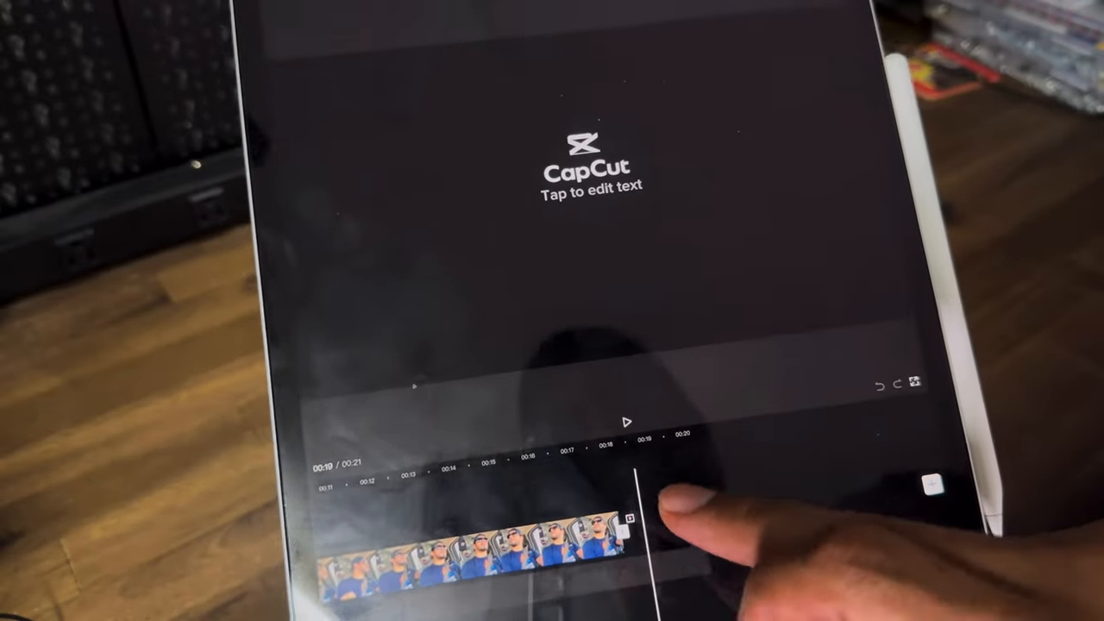
pyautogui.click(992, 552)
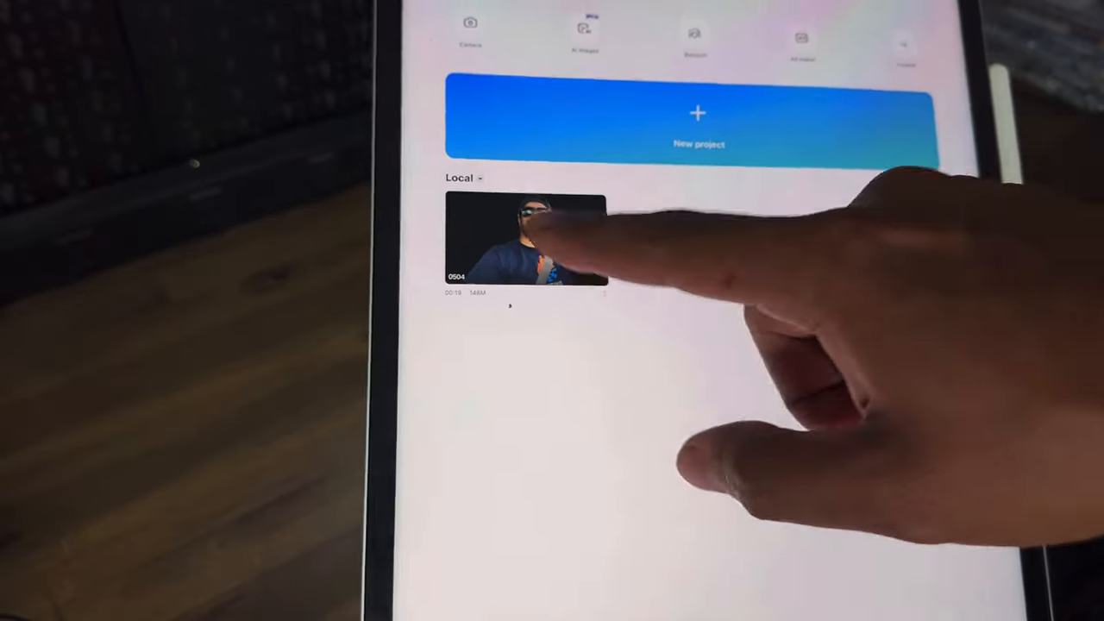
# - Apply face retouch to the driver: Smooth at 57, White teeth at 35, then Even skin tone
pyautogui.click(487, 226)
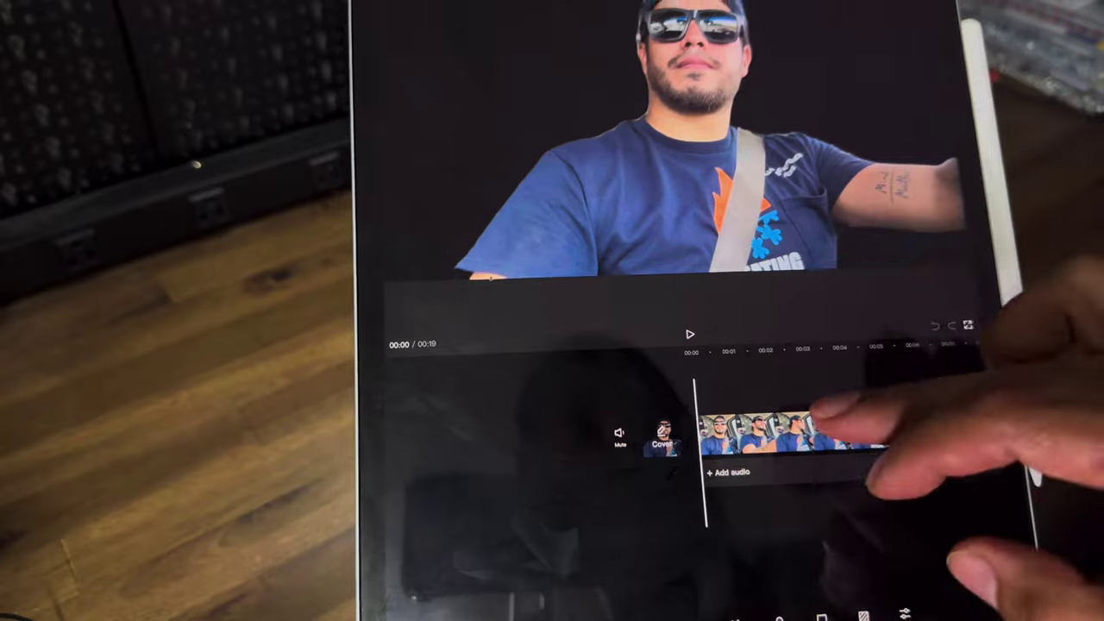
pyautogui.click(845, 450)
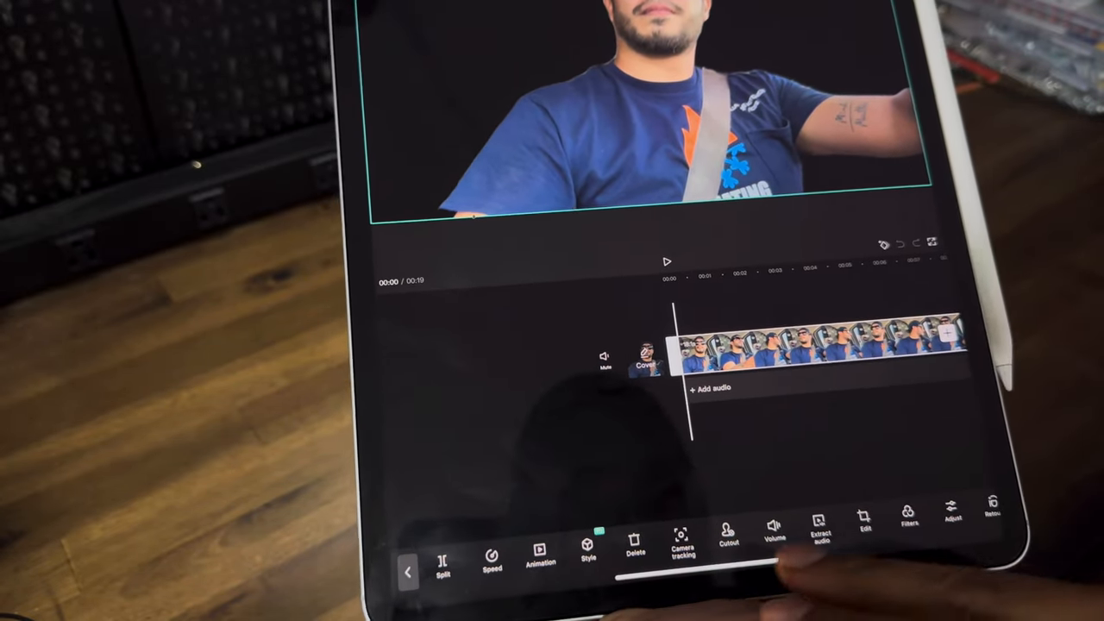
pyautogui.hscroll(3, 733, 552)
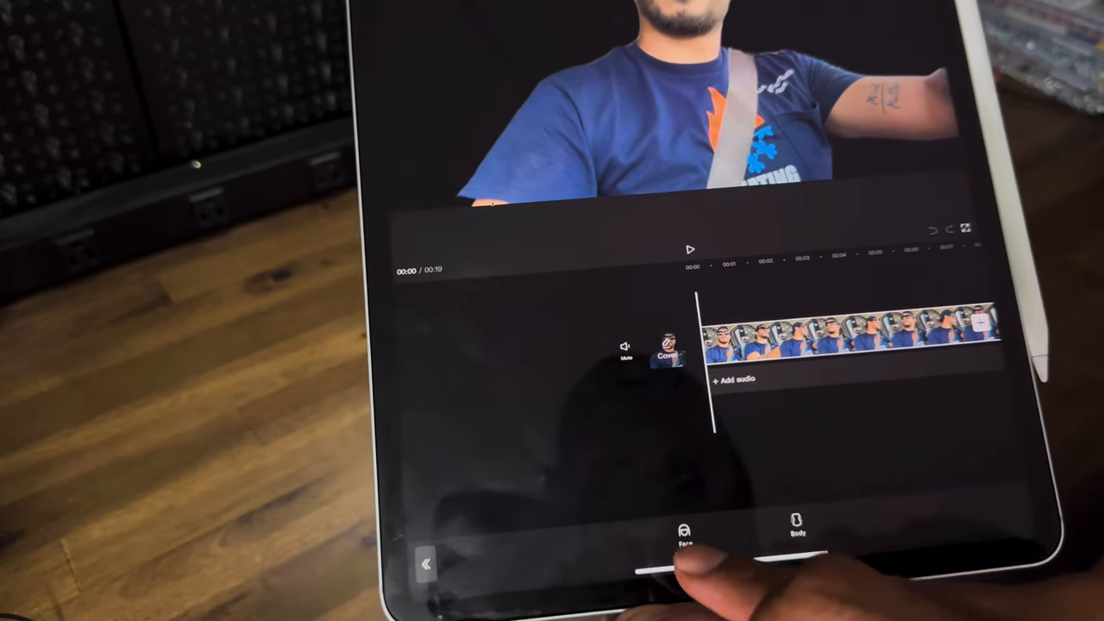
pyautogui.click(648, 548)
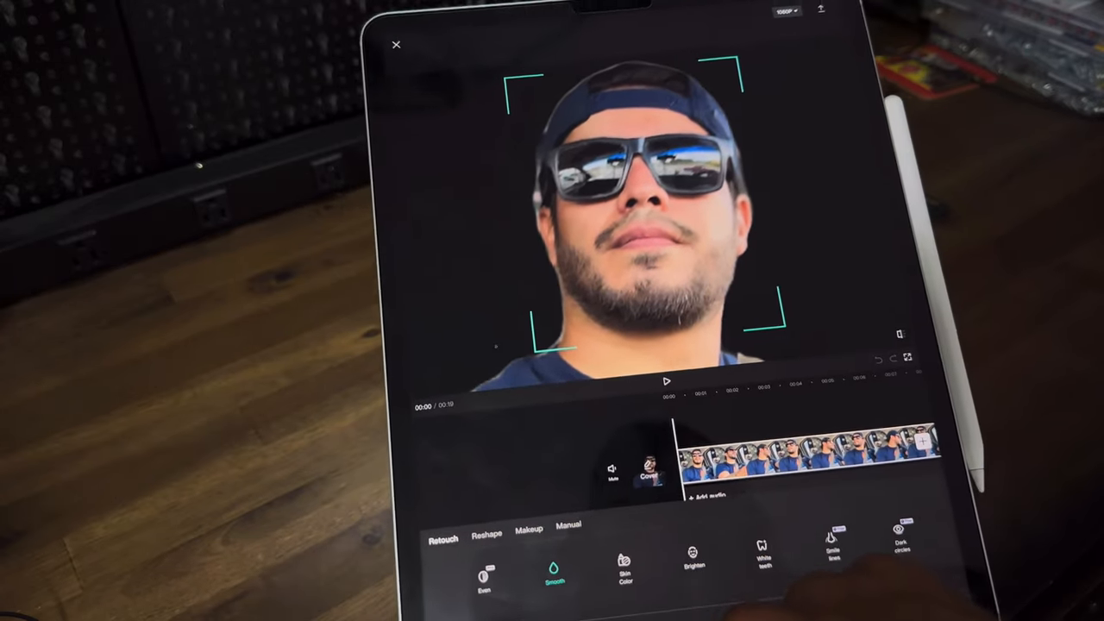
pyautogui.click(552, 569)
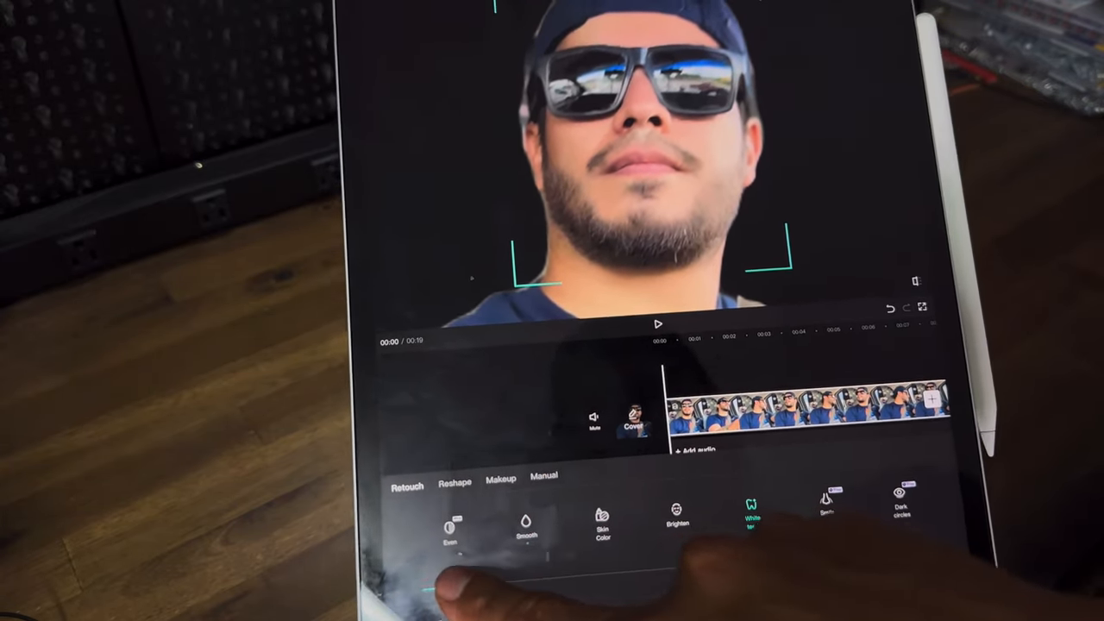
pyautogui.moveTo(449, 578); pyautogui.dragTo(573, 569)
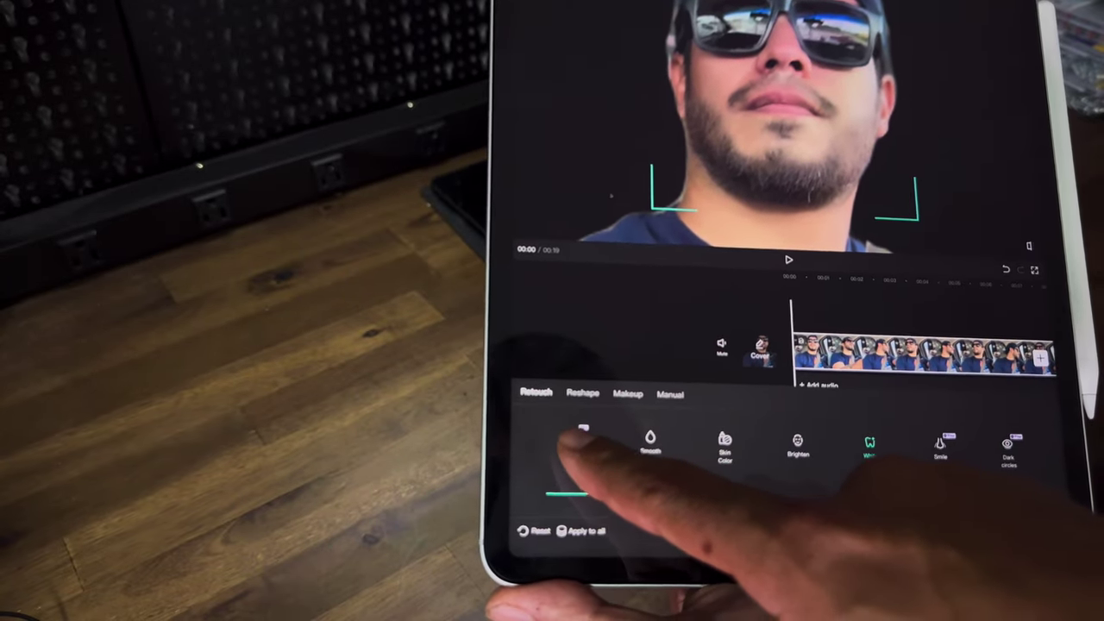
pyautogui.click(507, 469)
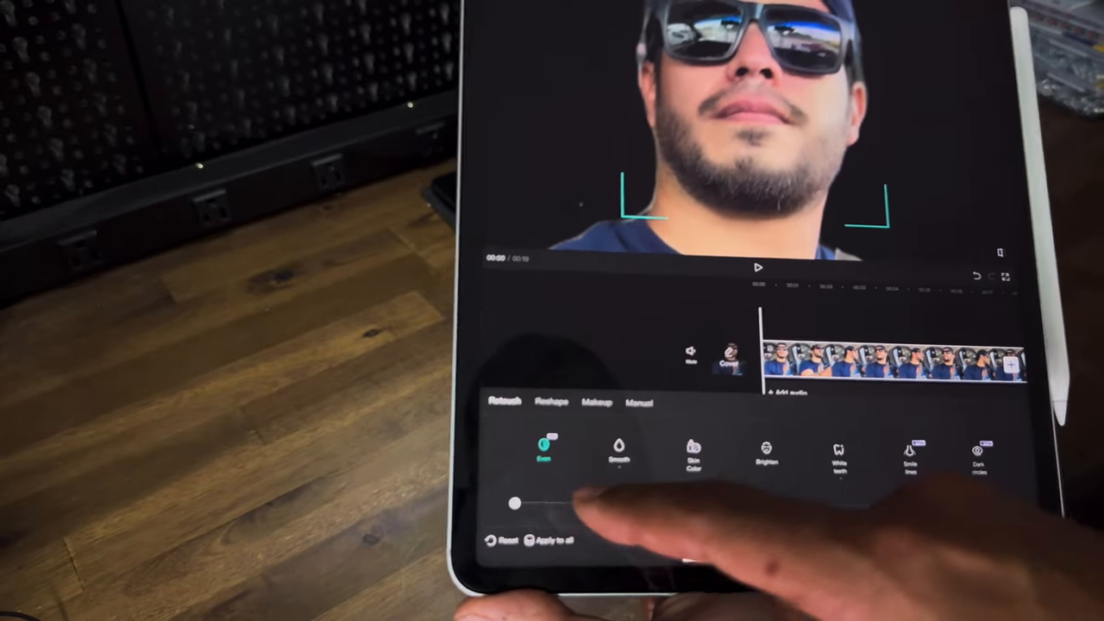